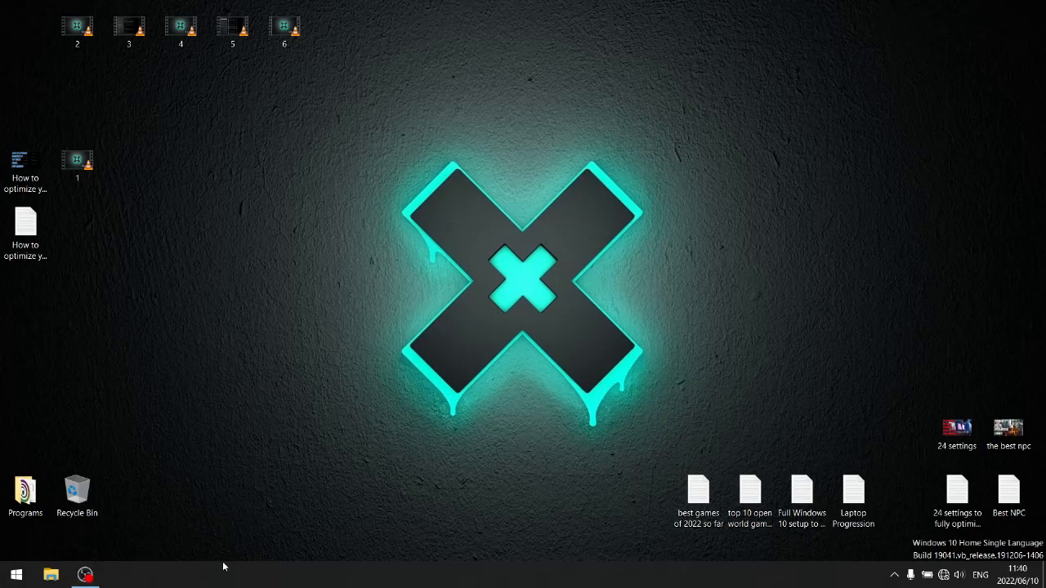
Open the Update & Security section of Windows Settings
left_click(15, 575)
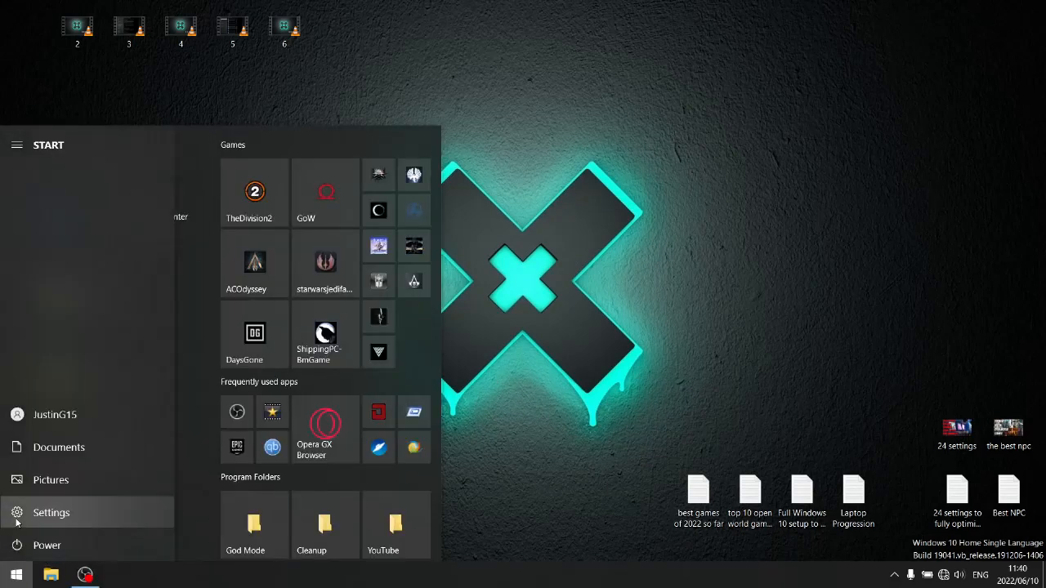
left_click(16, 524)
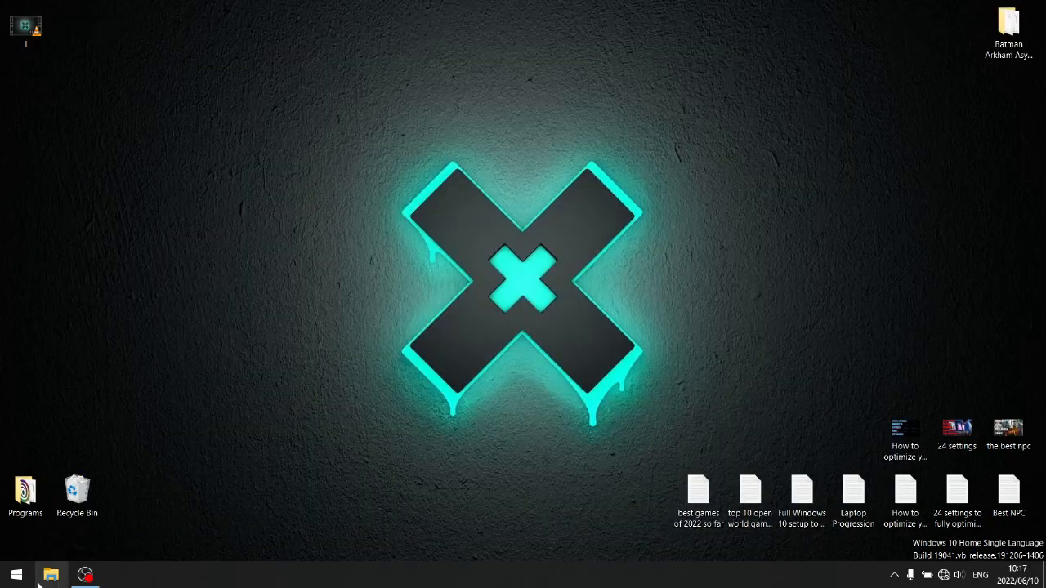
left_click(18, 575)
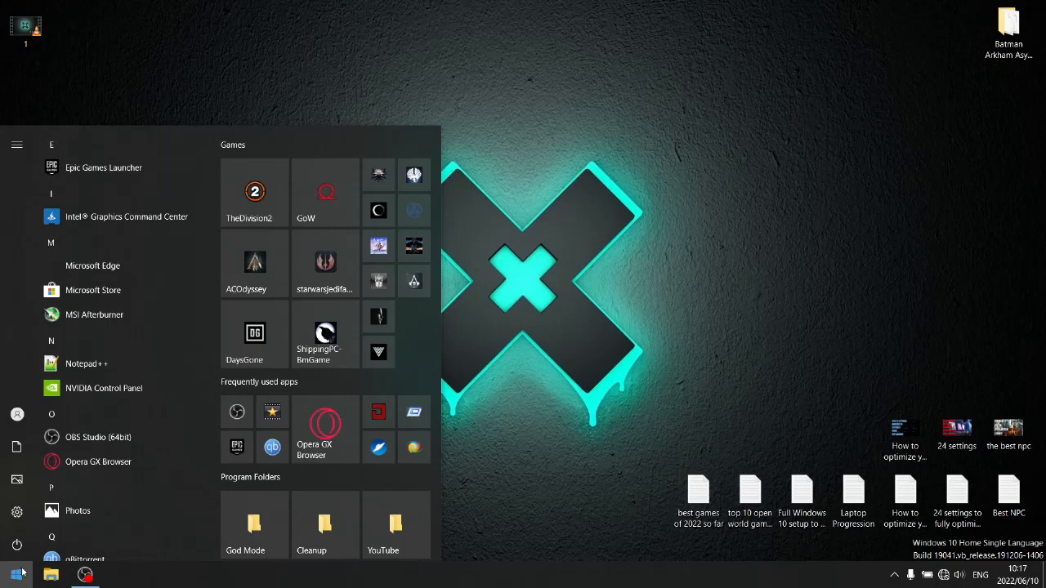
left_click(17, 511)
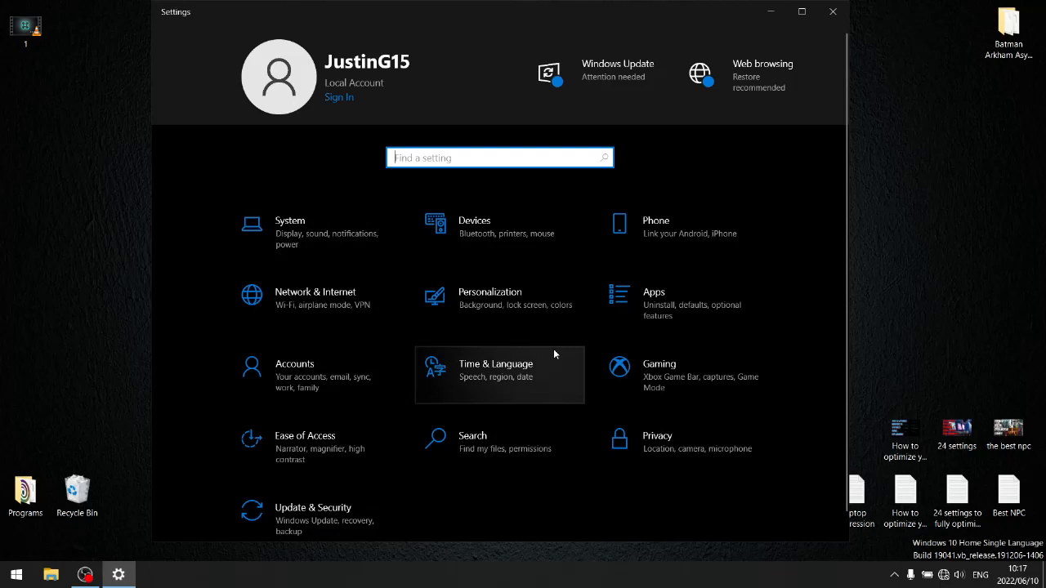
left_click(335, 520)
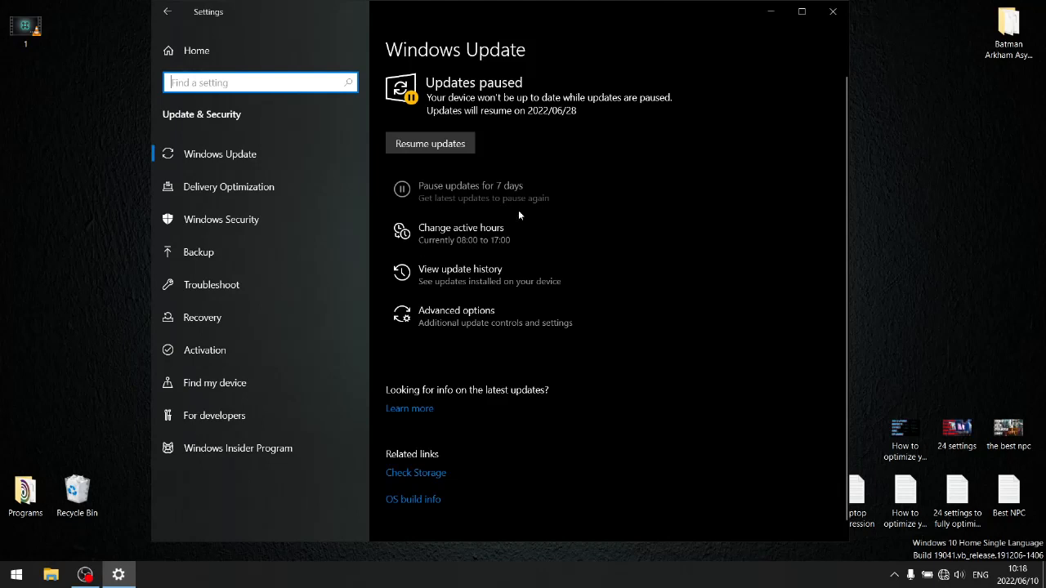
Check the Delivery Optimization settings and Windows Security's Virus & threat protection, closing the separate security window
left_click(229, 186)
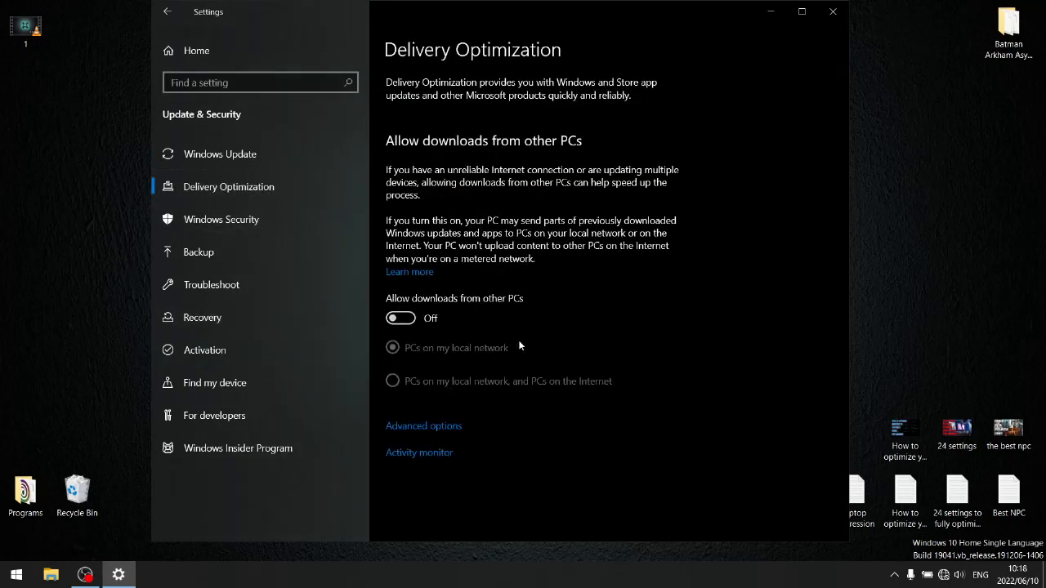
left_click(219, 219)
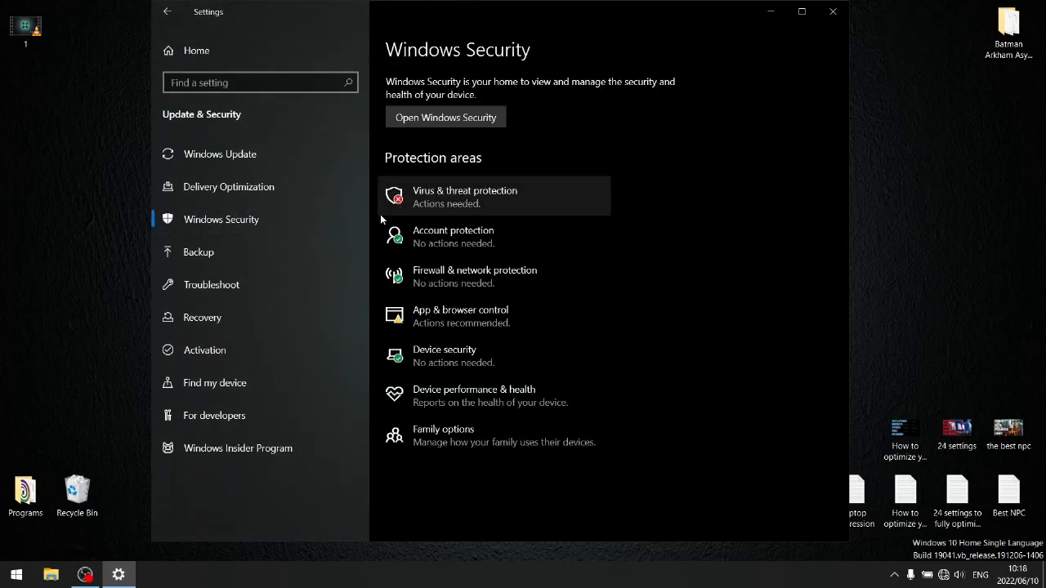
left_click(450, 196)
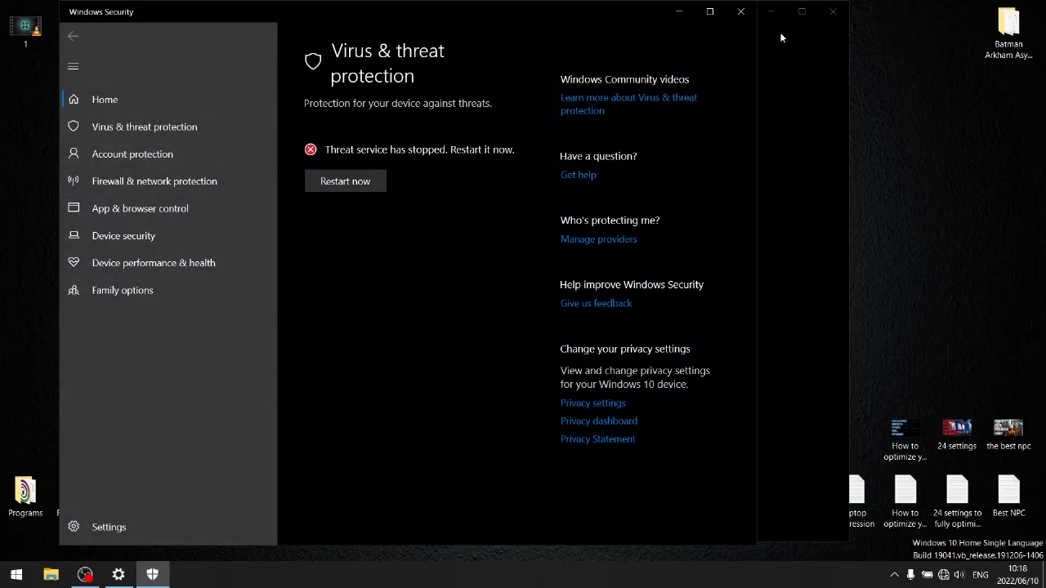
left_click(741, 11)
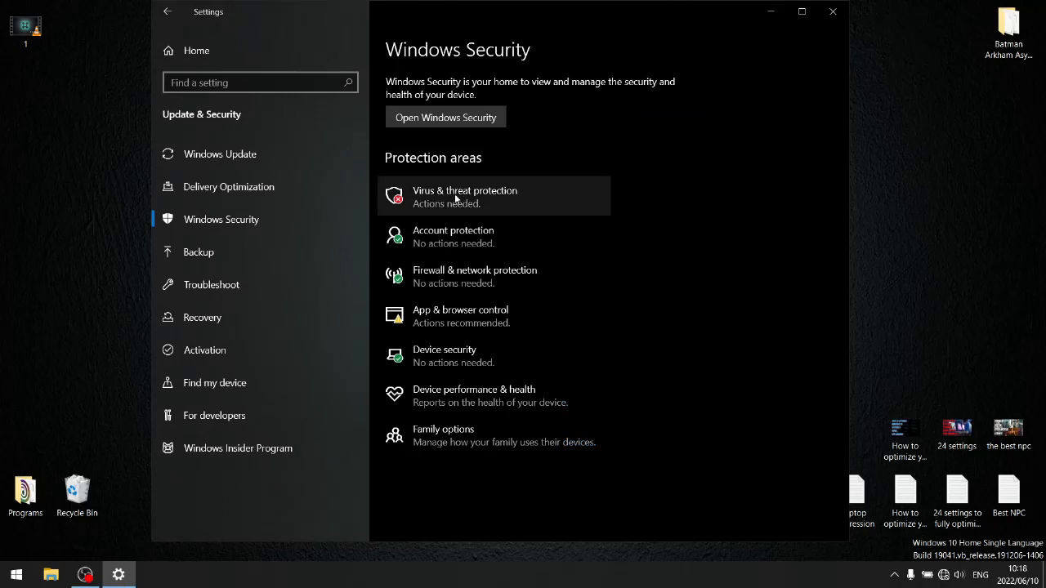
Review the remaining Update & Security pages from Backup, Troubleshoot and Recovery through Find my device, For developers and Windows Insider Program
left_click(233, 251)
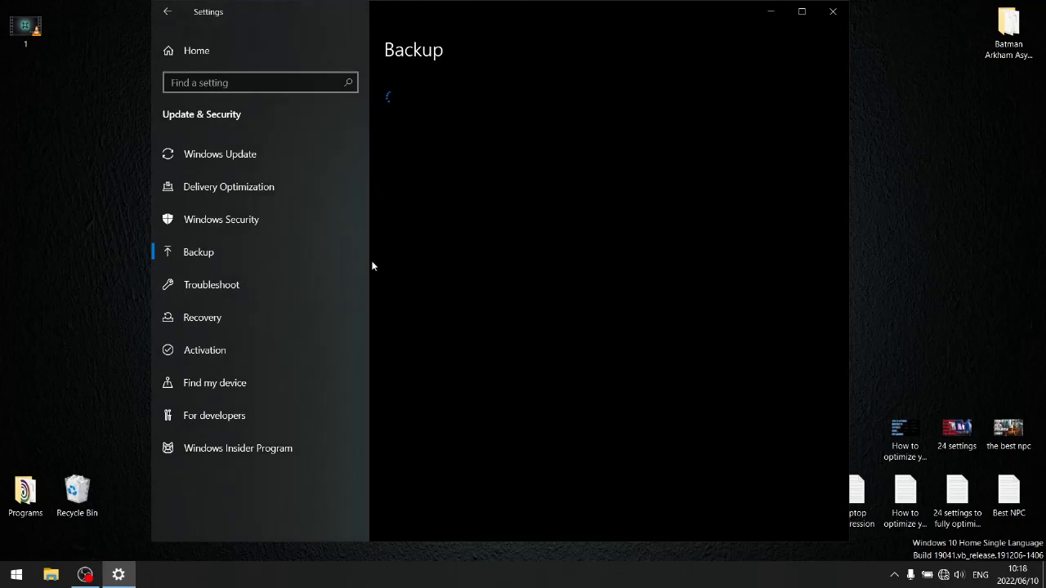
left_click(193, 299)
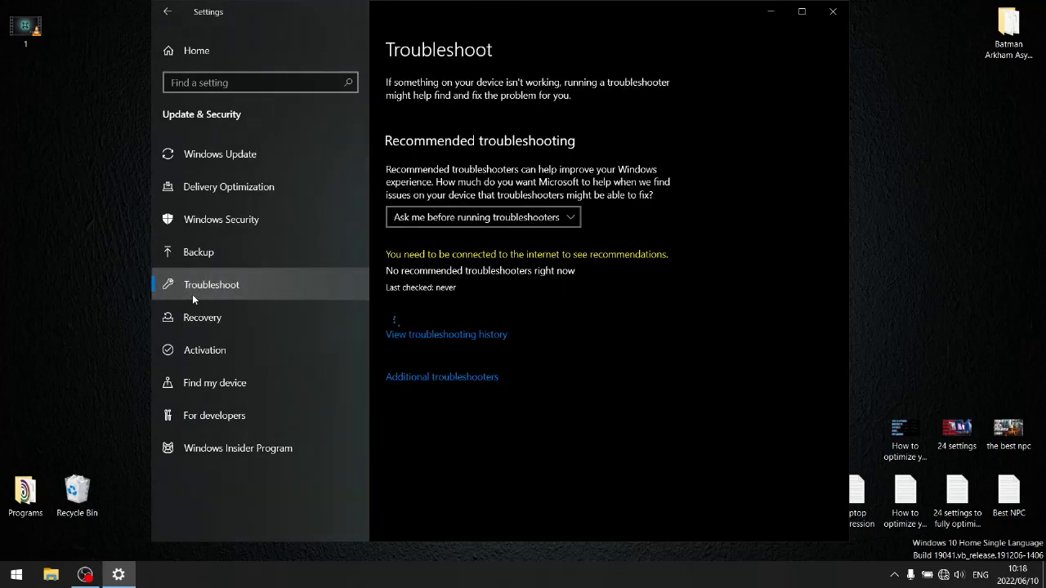
left_click(200, 319)
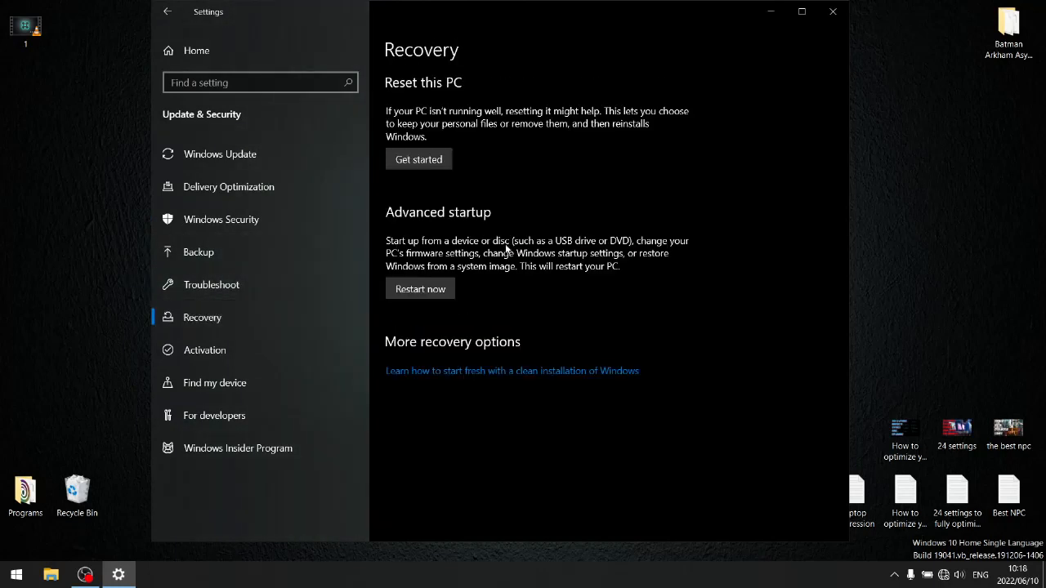
left_click(221, 351)
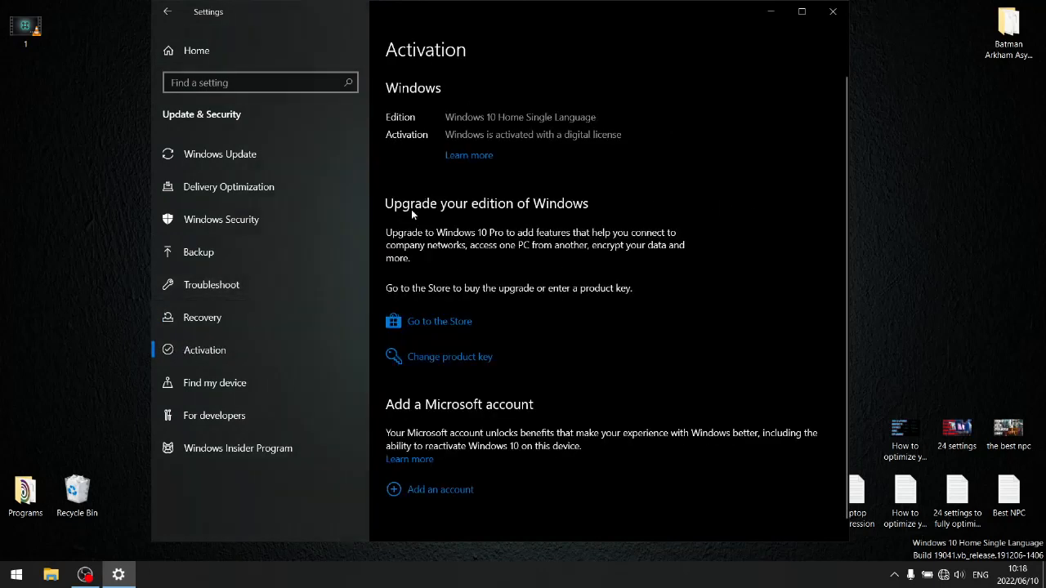
left_click(220, 395)
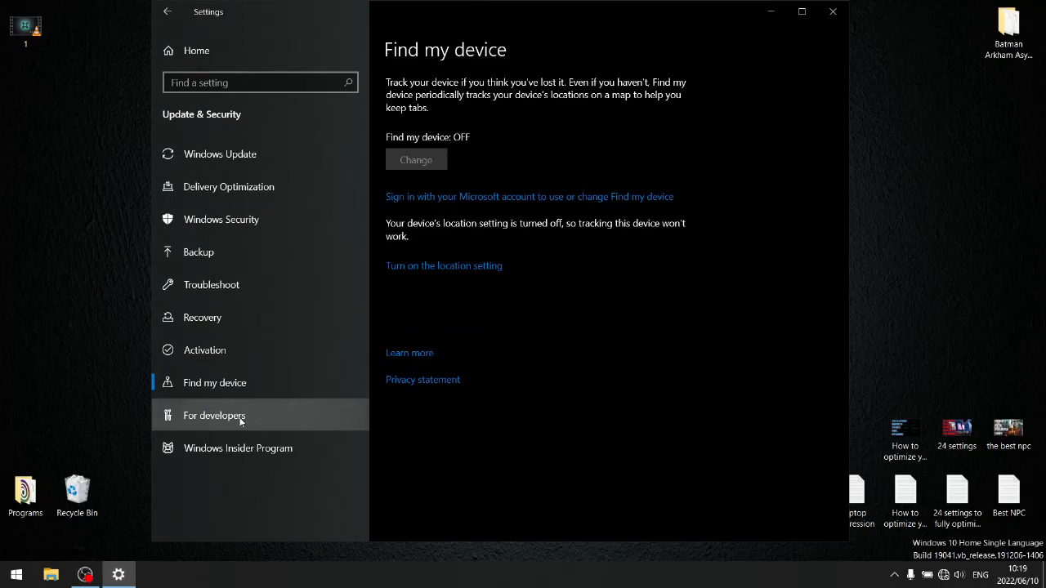
left_click(241, 420)
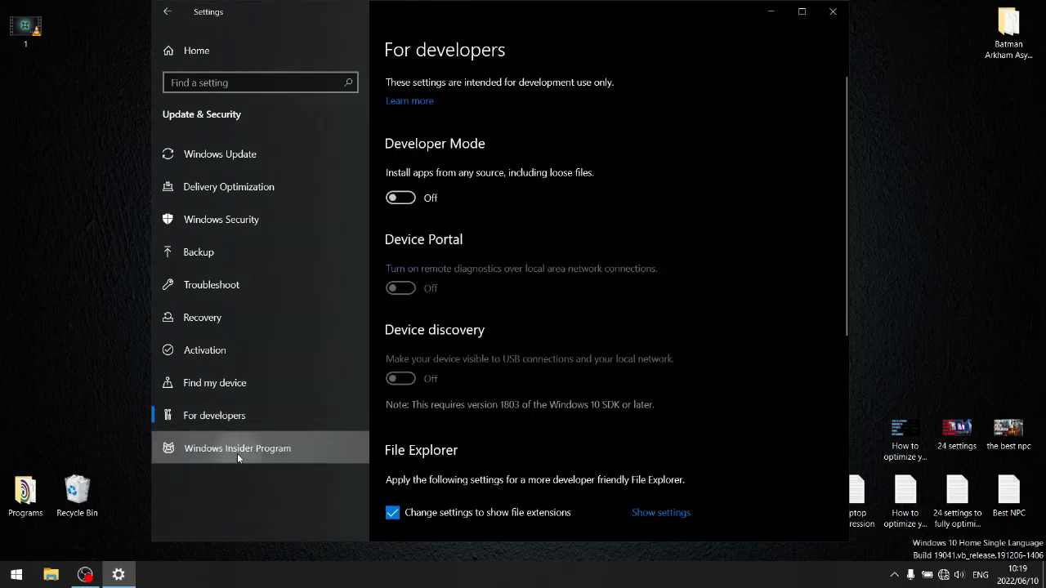
left_click(238, 454)
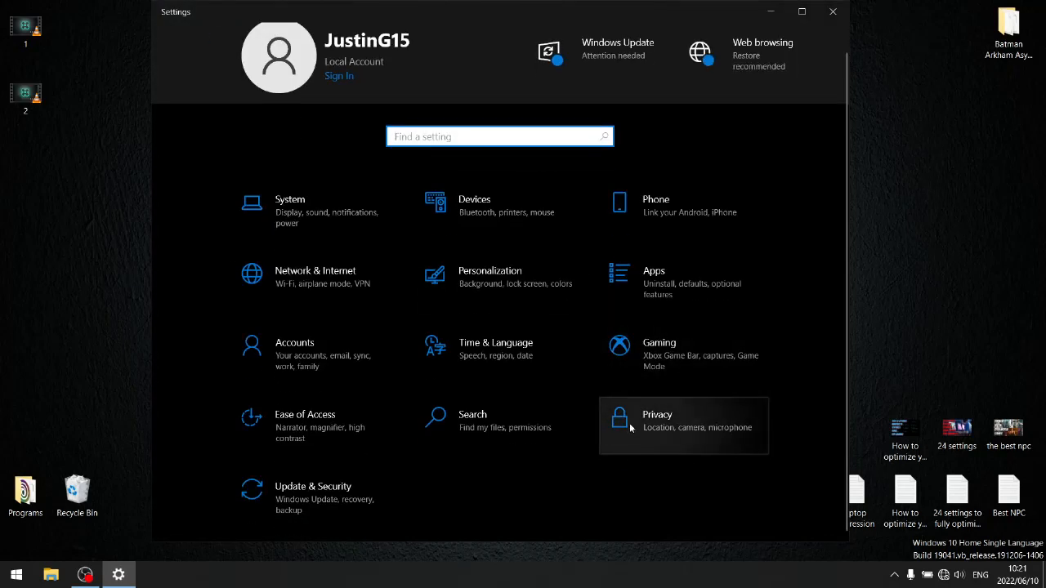
Open the Privacy settings and review all Windows permissions pages, from General through Activity history
left_click(719, 441)
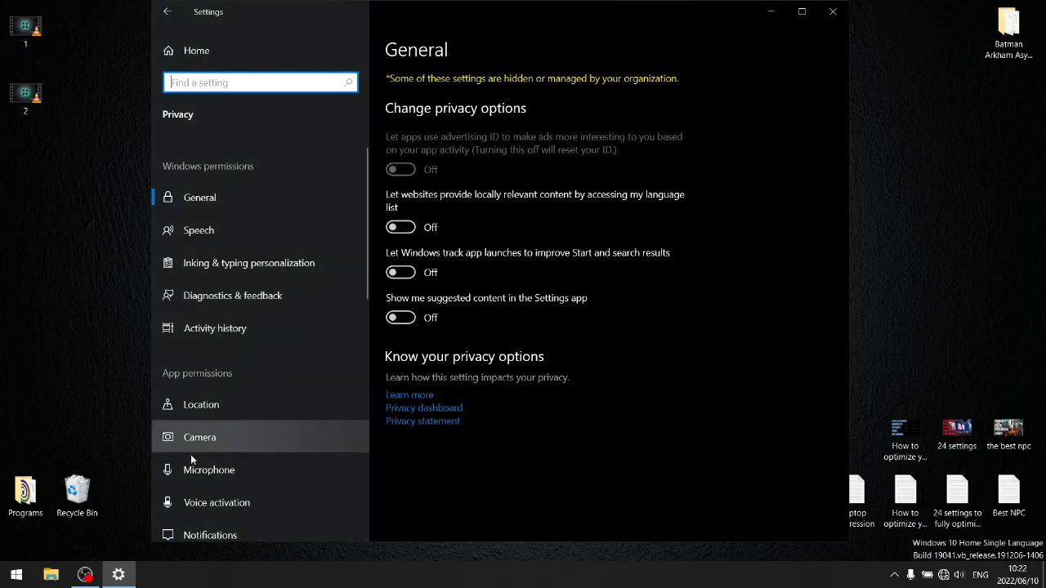
scroll(262, 426, "down", 1)
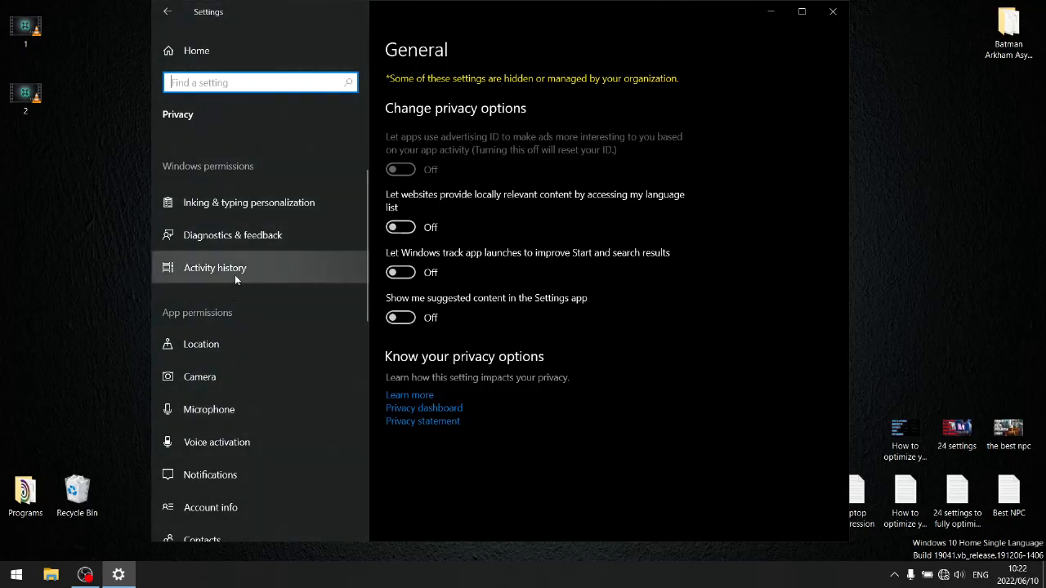
scroll(237, 271, "up", 1)
left_click(206, 204)
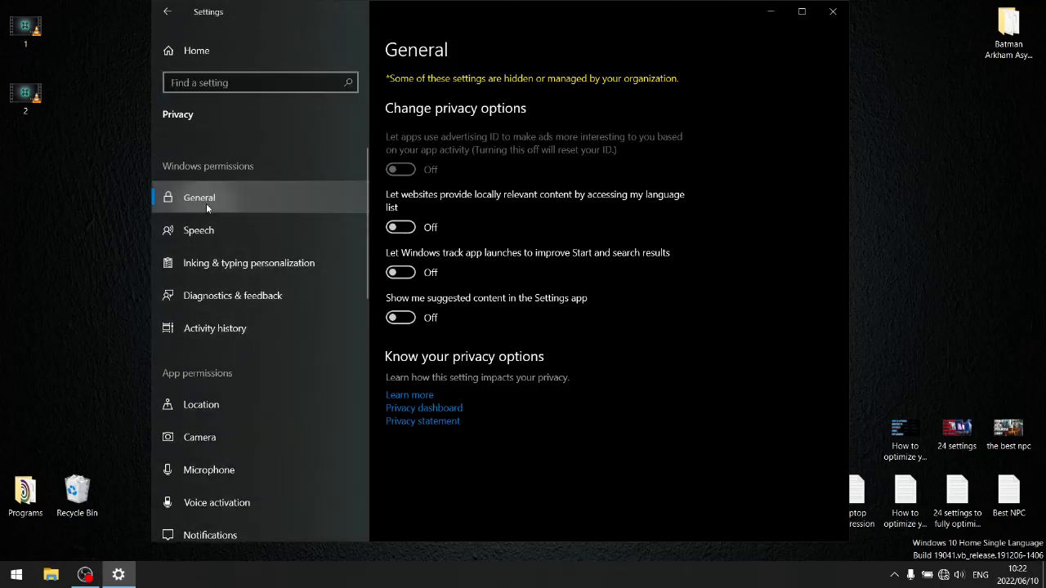
left_click(183, 229)
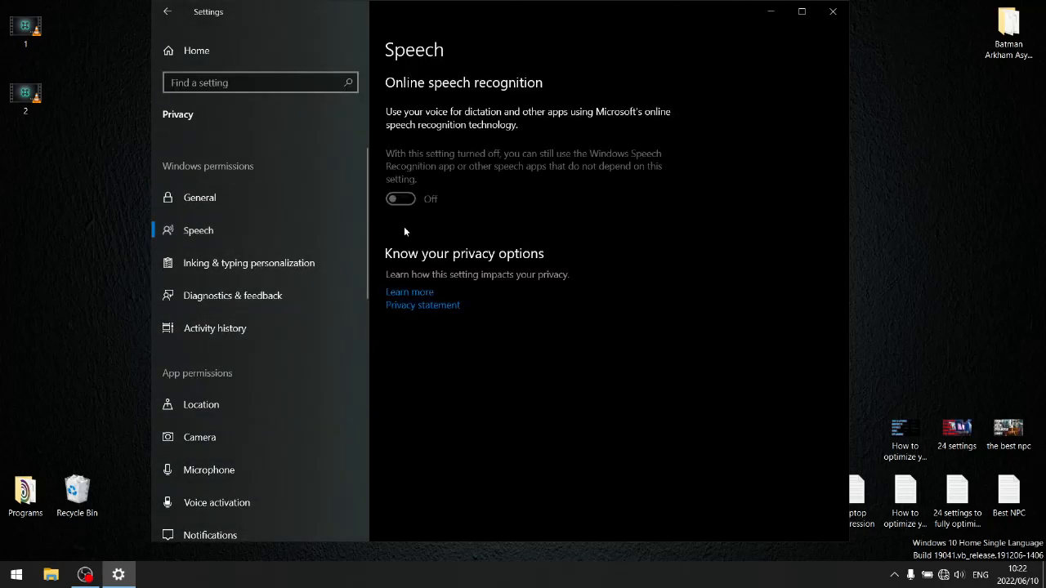
left_click(245, 263)
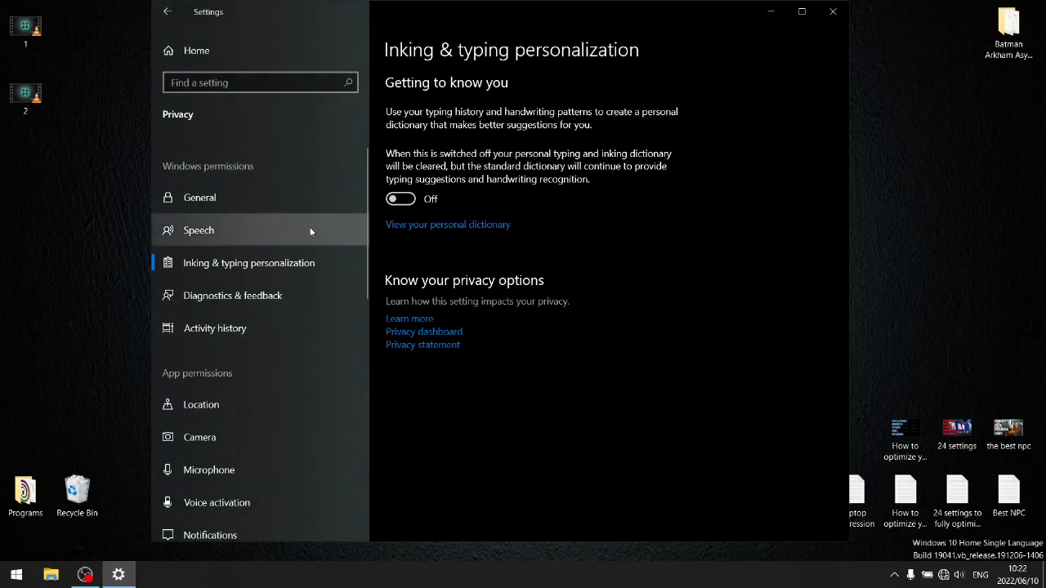
left_click(272, 299)
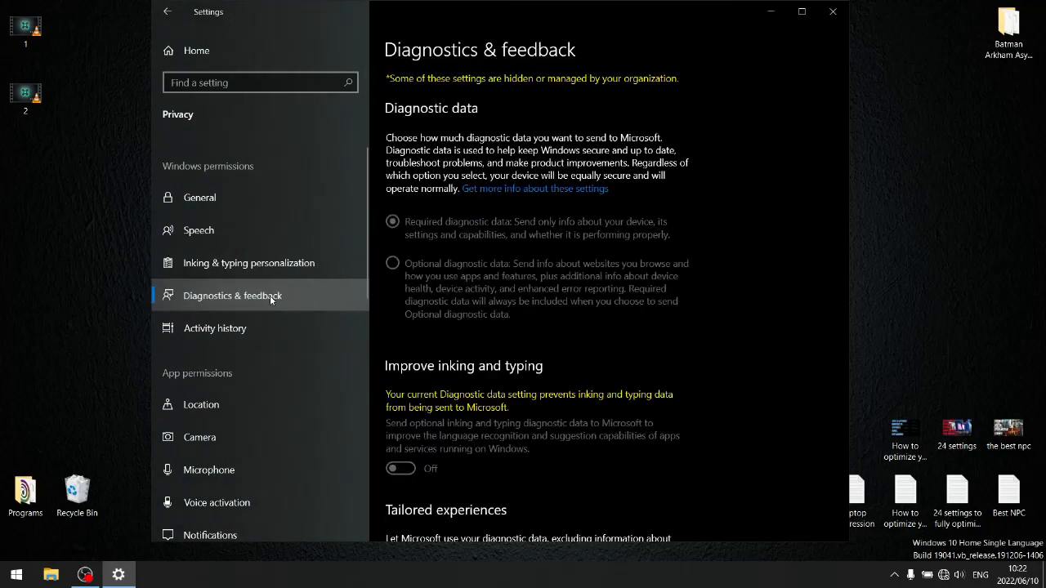
scroll(460, 312, "down", 5)
left_click(205, 343)
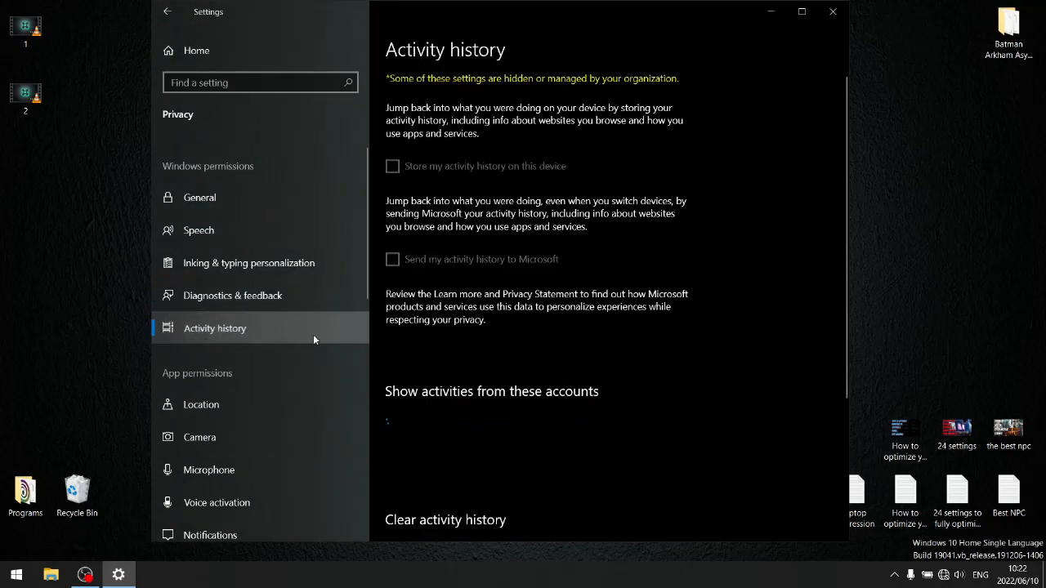
scroll(493, 329, "down", 3)
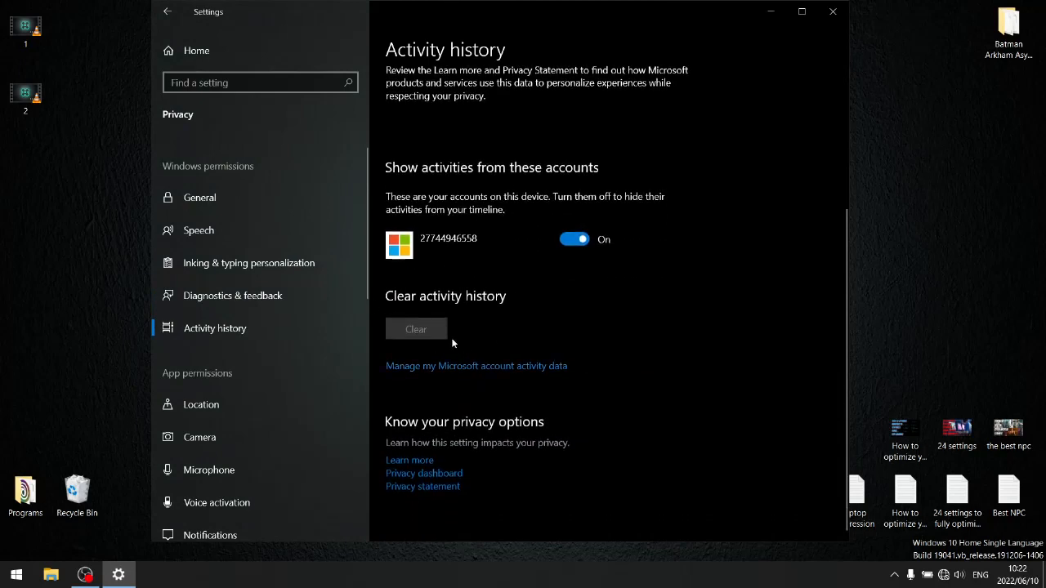
Review the Location, Camera, Microphone and Voice activation app permissions in the Privacy settings
scroll(328, 334, "down", 4)
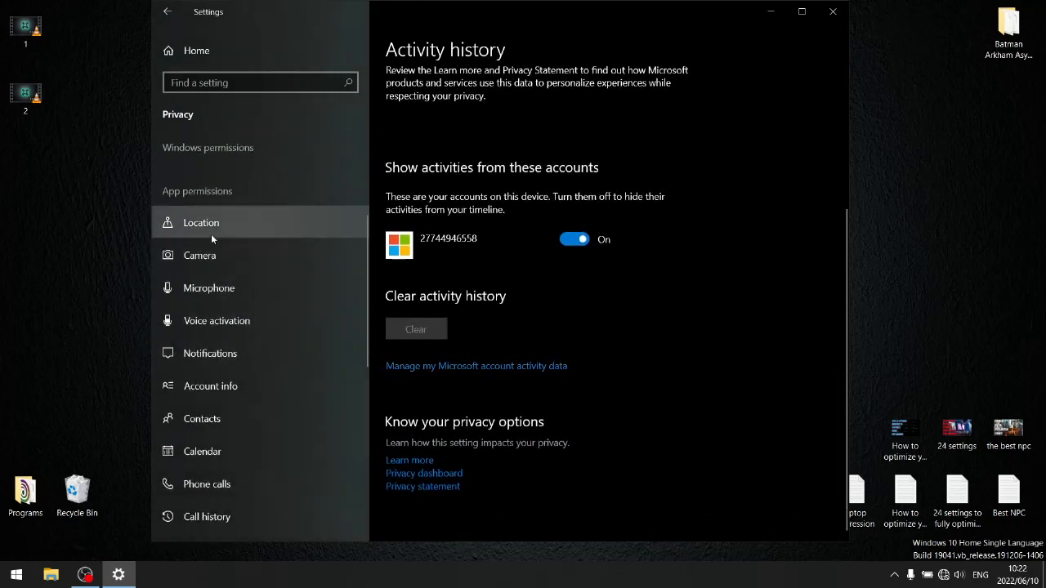
left_click(216, 228)
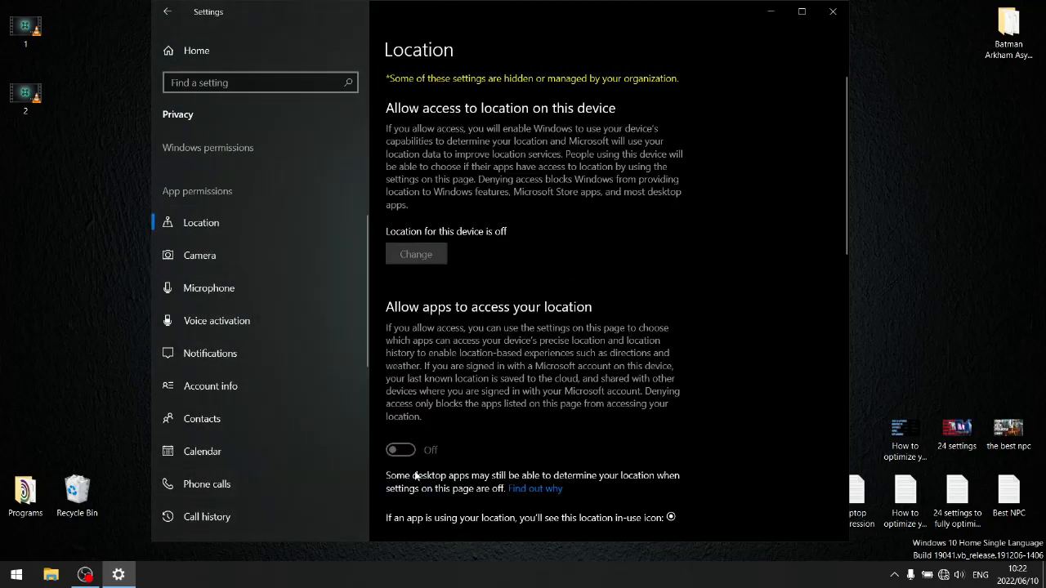
left_click(210, 256)
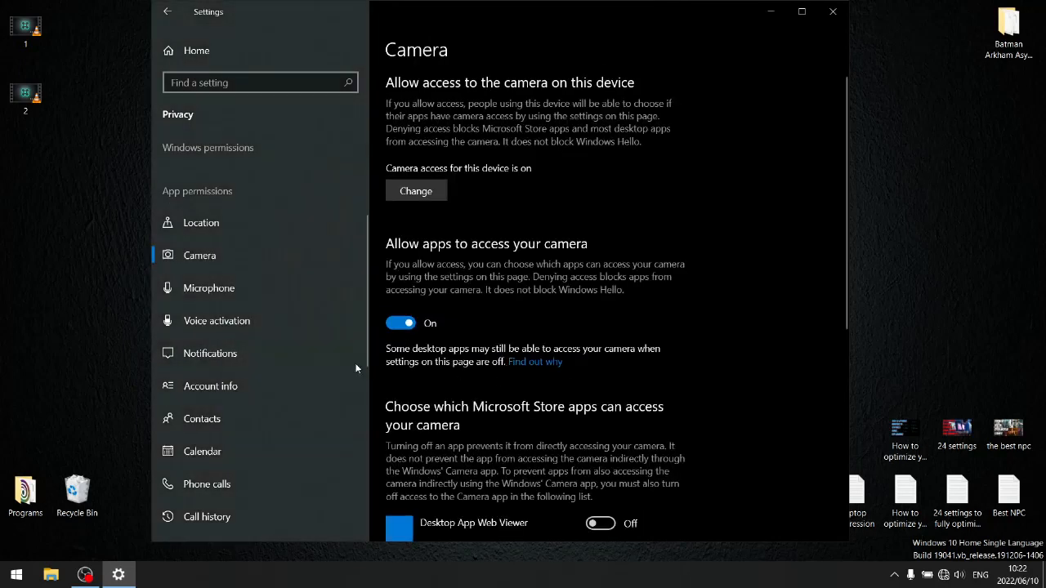
left_click(200, 288)
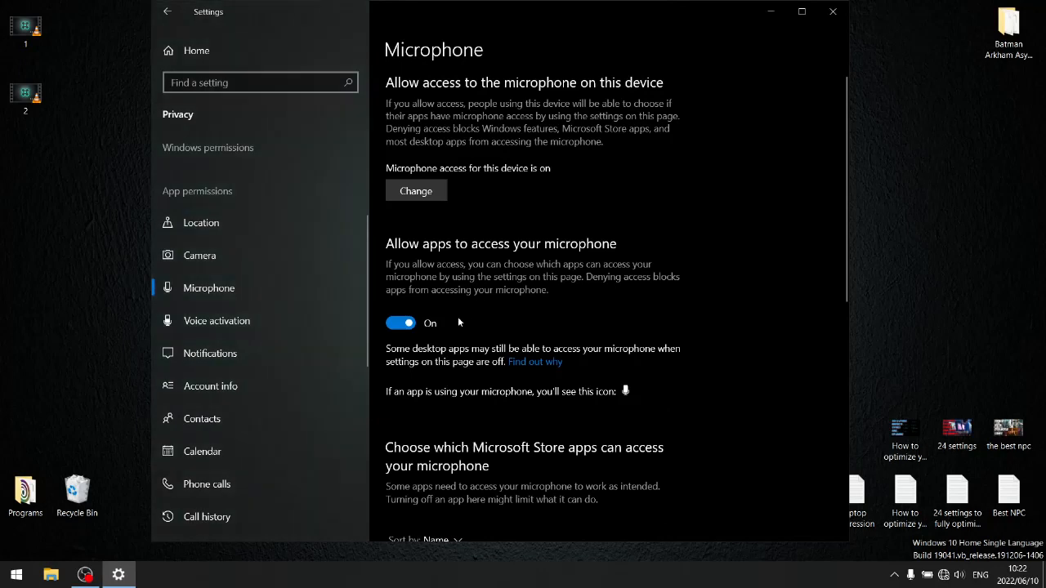
left_click(257, 317)
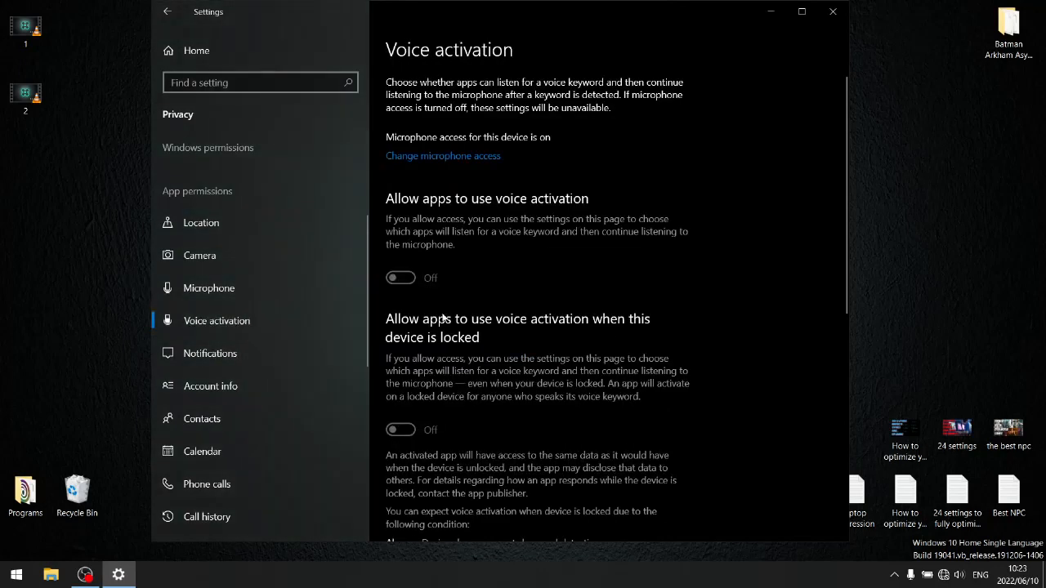
scroll(506, 408, "down", 2)
scroll(505, 409, "down", 3)
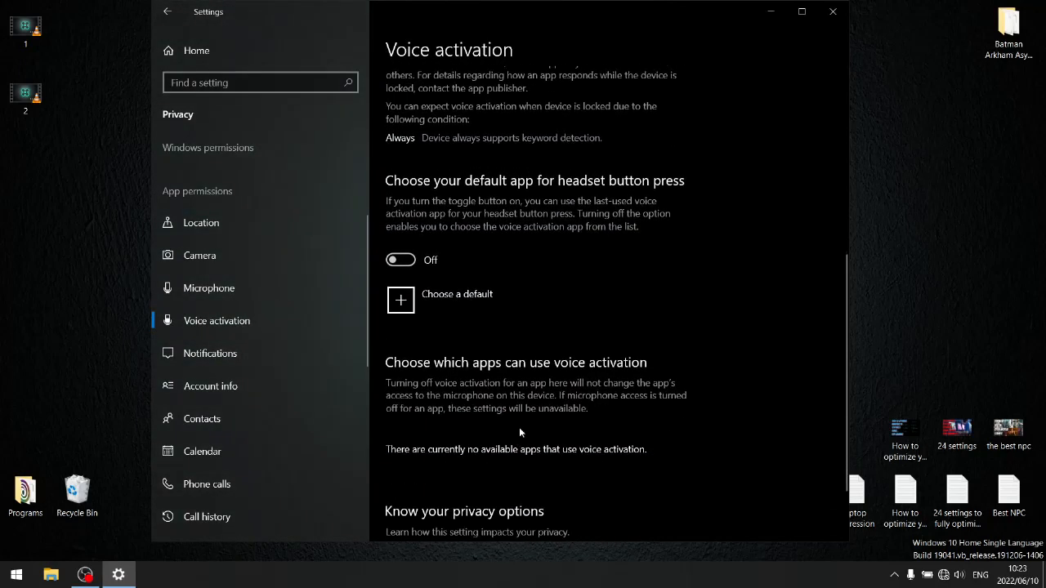
Review the Notifications, Account info, Contacts and Calendar app permissions in the Privacy settings
left_click(177, 367)
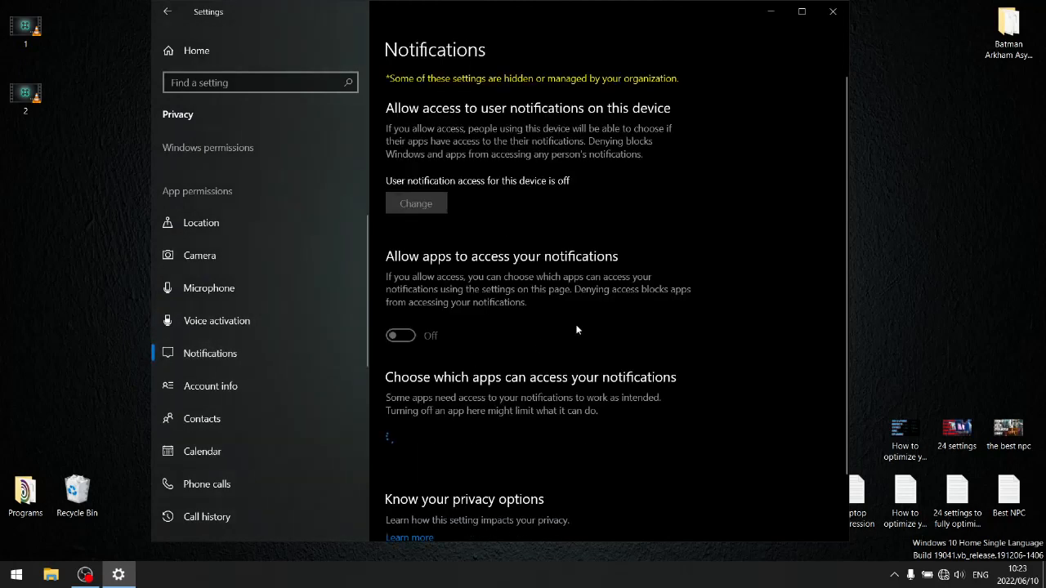
scroll(492, 360, "down", 1)
left_click(210, 392)
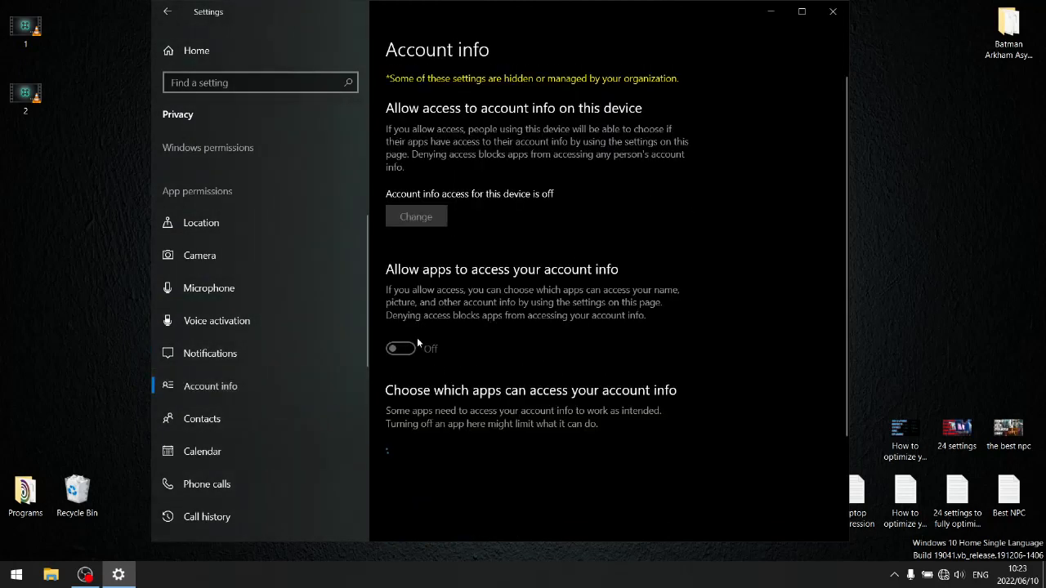
left_click(202, 418)
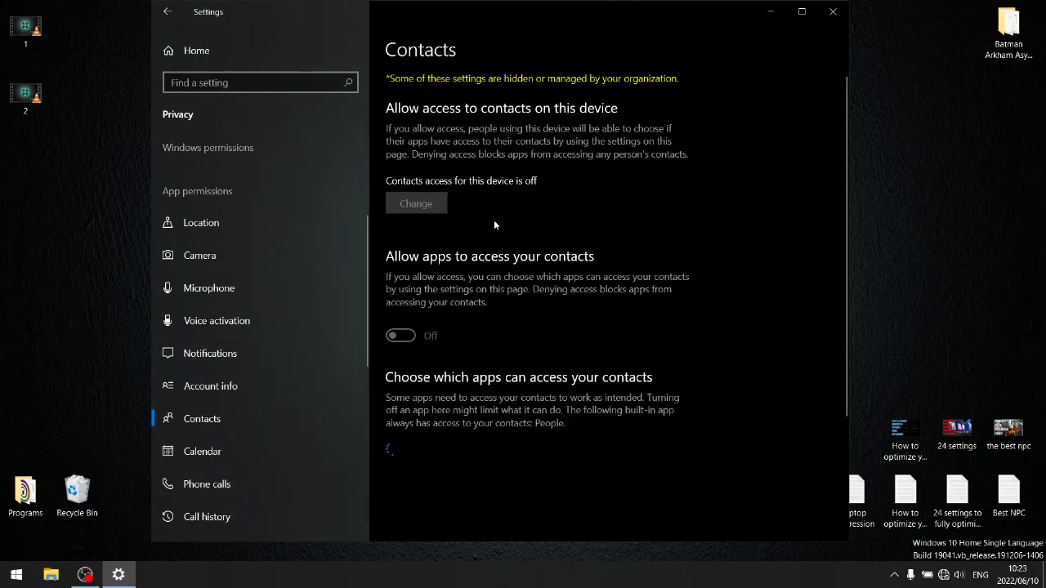
left_click(193, 448)
scroll(508, 230, "down", 1)
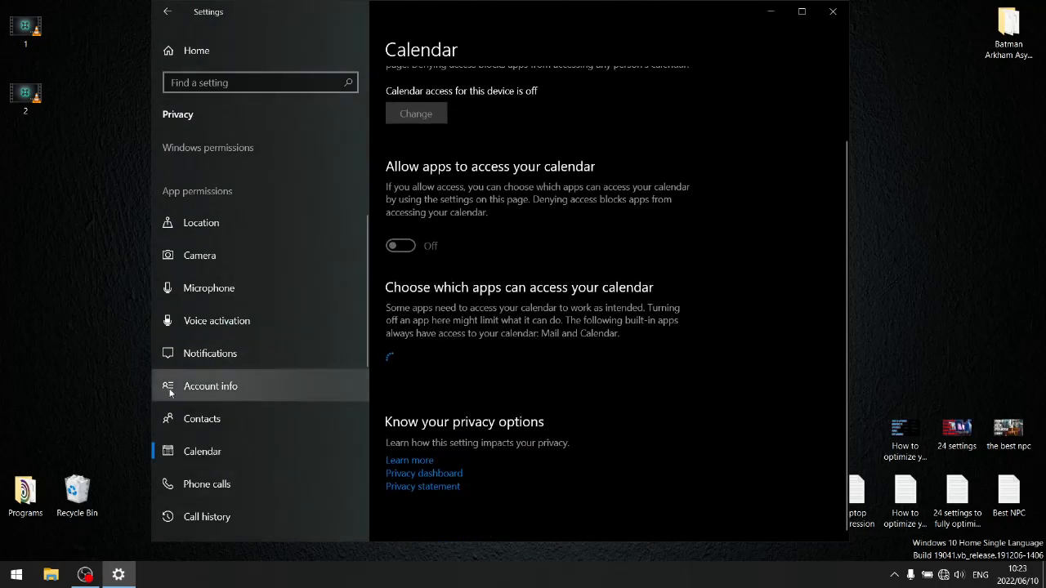
scroll(236, 446, "down", 2)
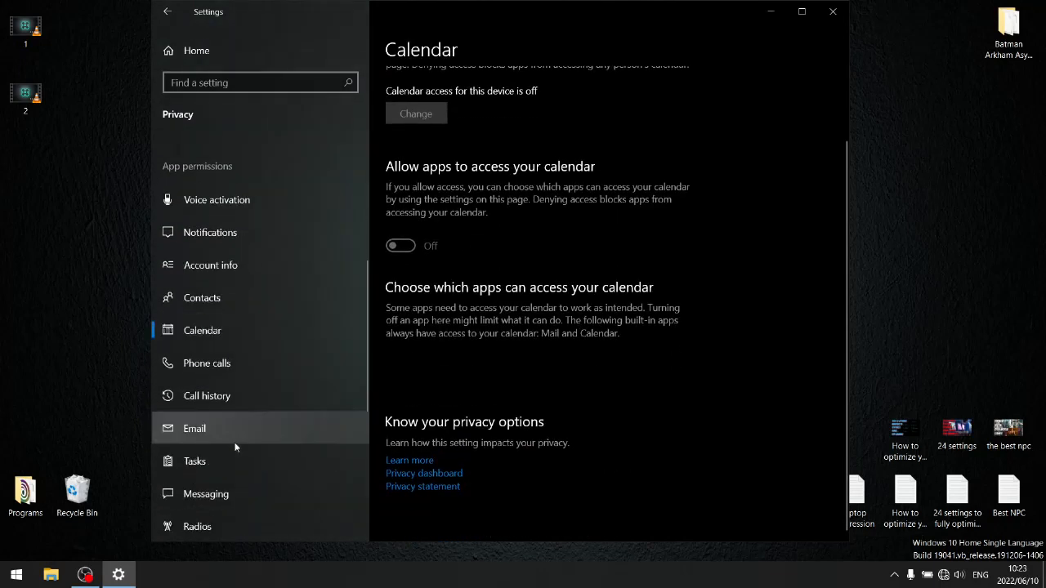
Review the Phone calls, Call history, Email, Tasks and Messaging app permissions in the Privacy settings
left_click(213, 375)
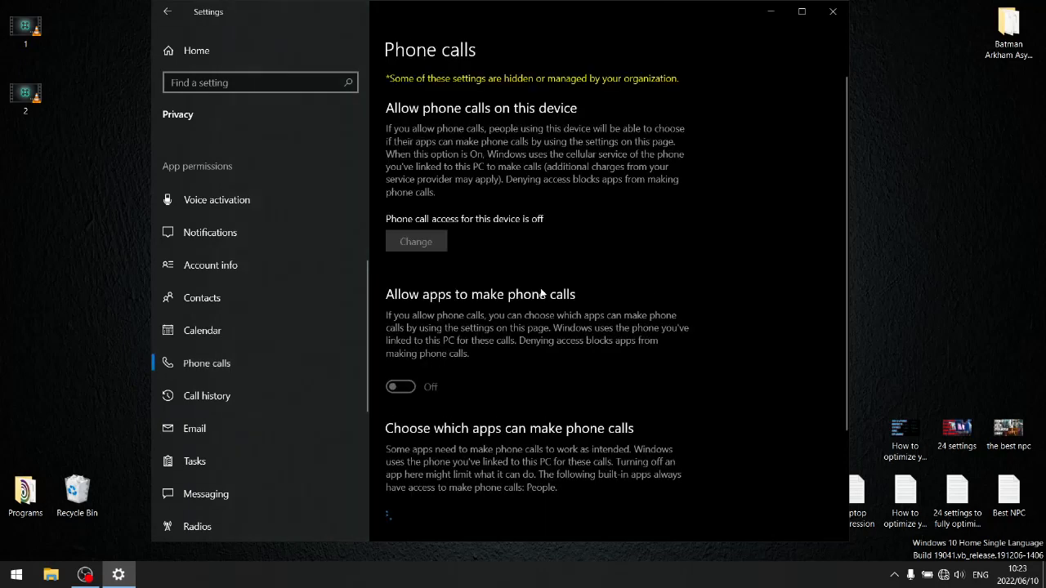
left_click(197, 405)
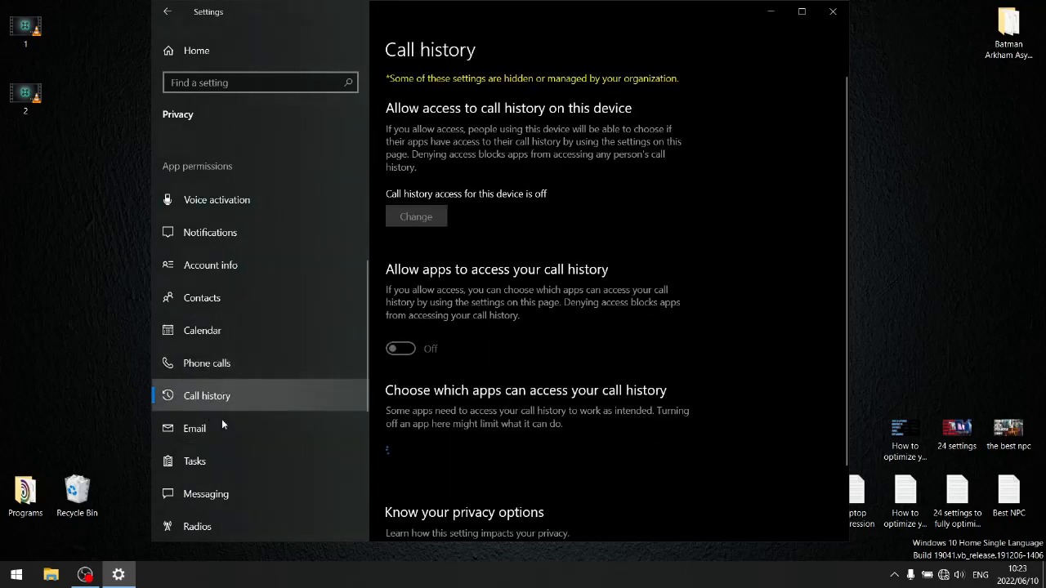
left_click(209, 439)
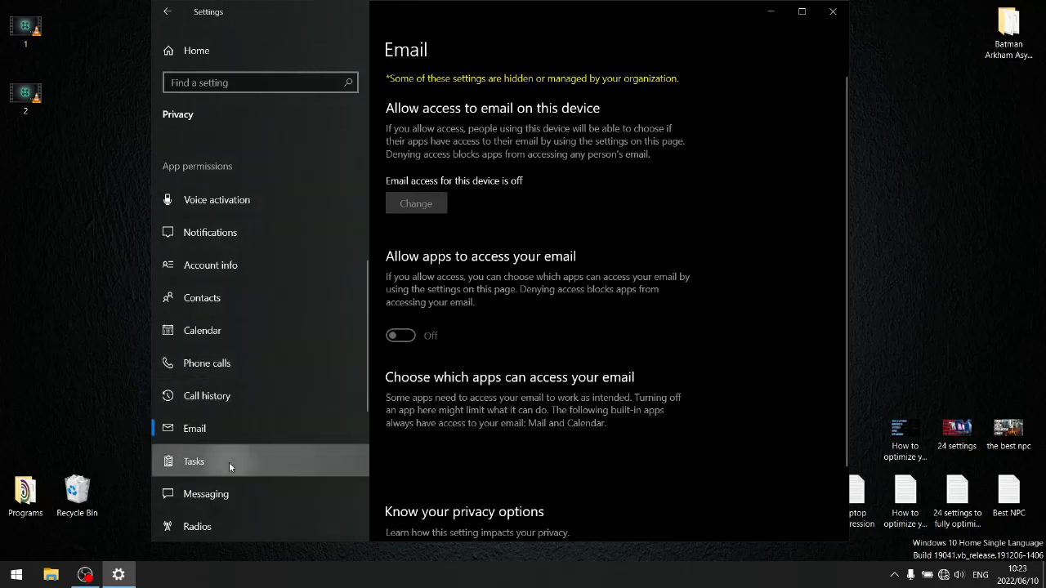
left_click(228, 461)
left_click(212, 483)
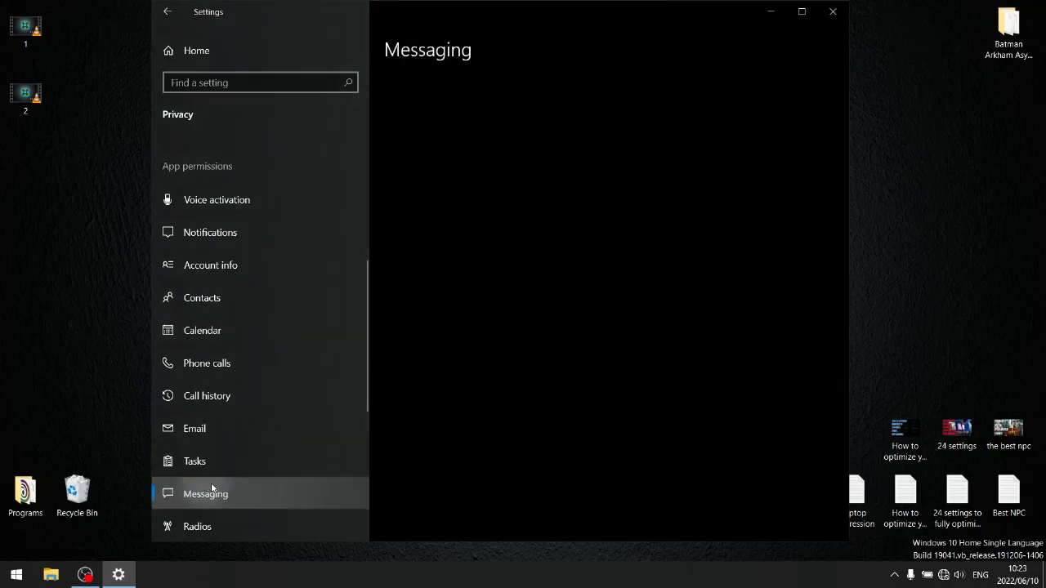
Review the Radios, Other devices and Background apps permissions in the Privacy settings
scroll(548, 323, "down", 2)
left_click(187, 526)
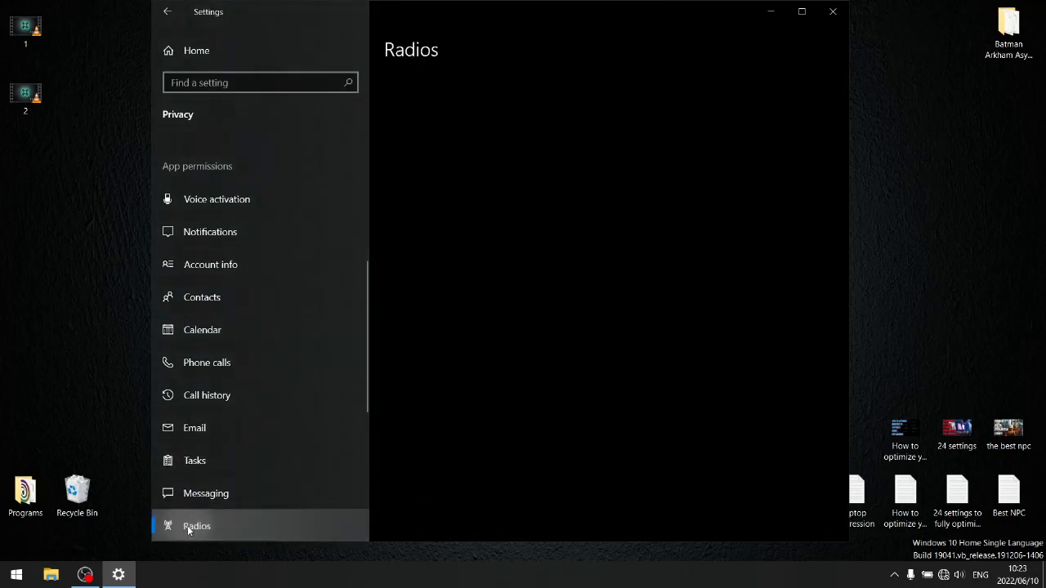
scroll(550, 300, "down", 2)
scroll(264, 455, "down", 3)
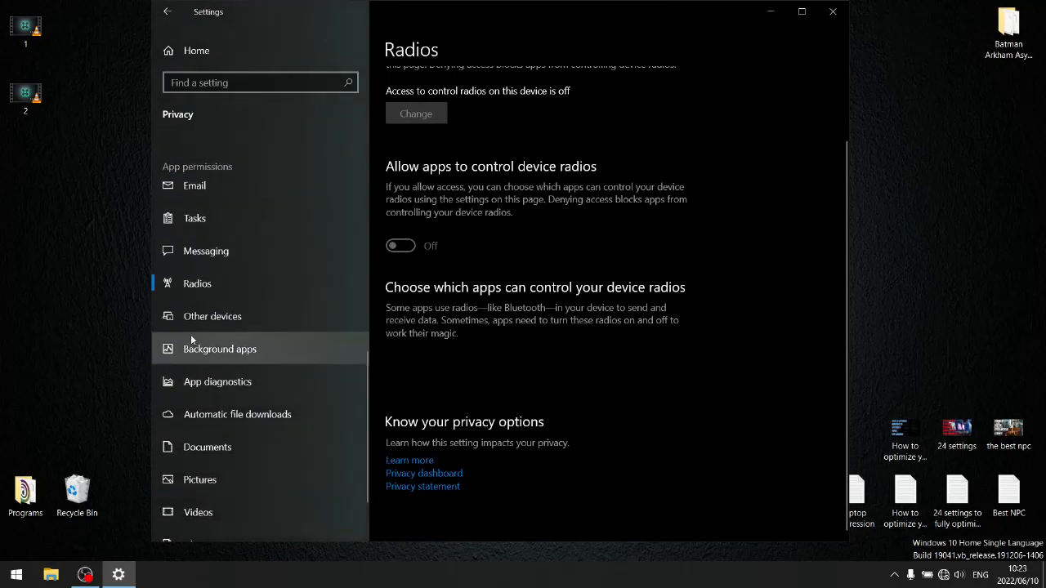
left_click(206, 309)
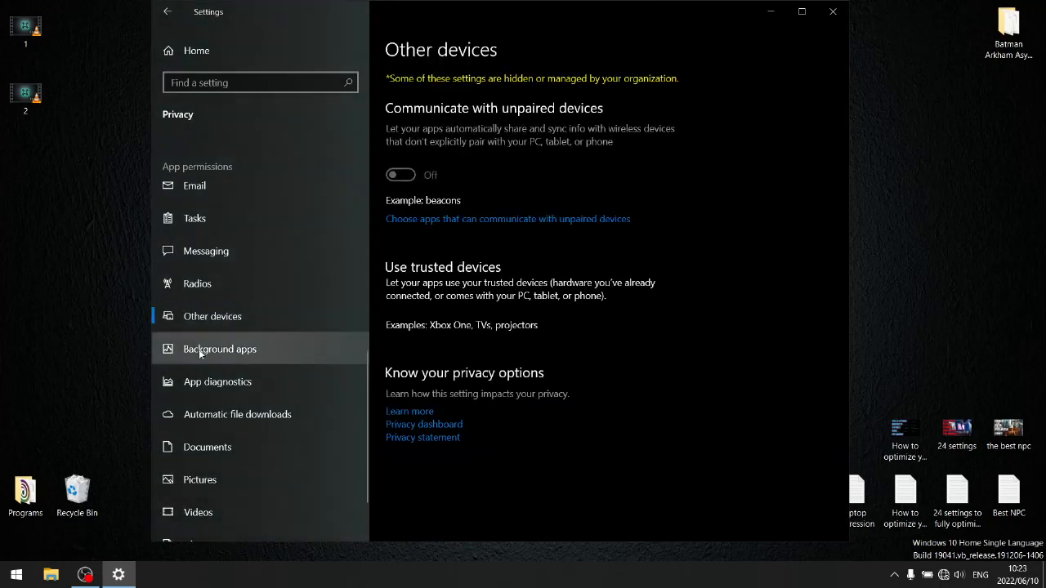
left_click(200, 349)
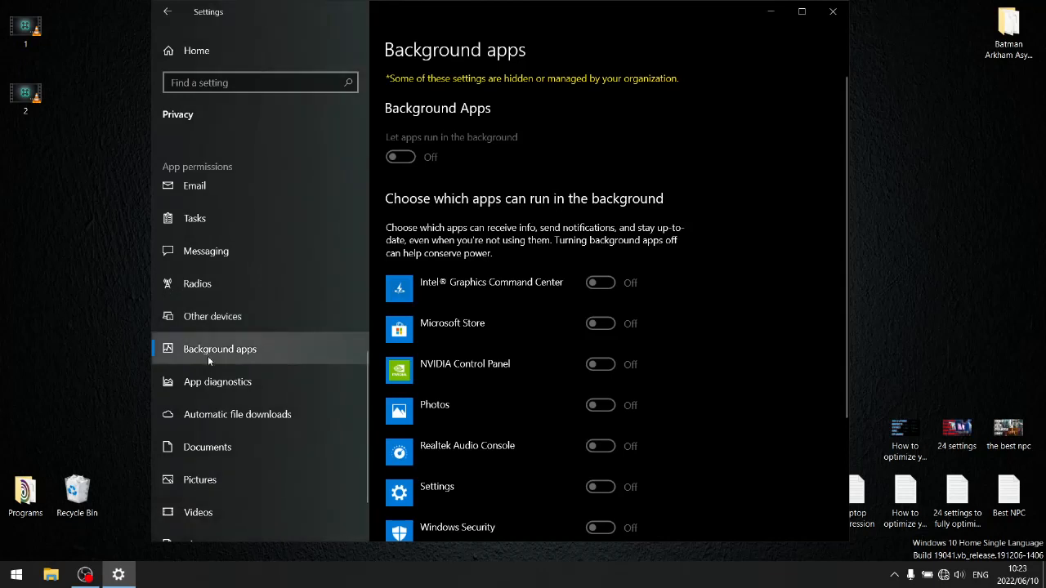
Review the App diagnostics, Automatic file downloads, Documents and Pictures app permissions
left_click(206, 379)
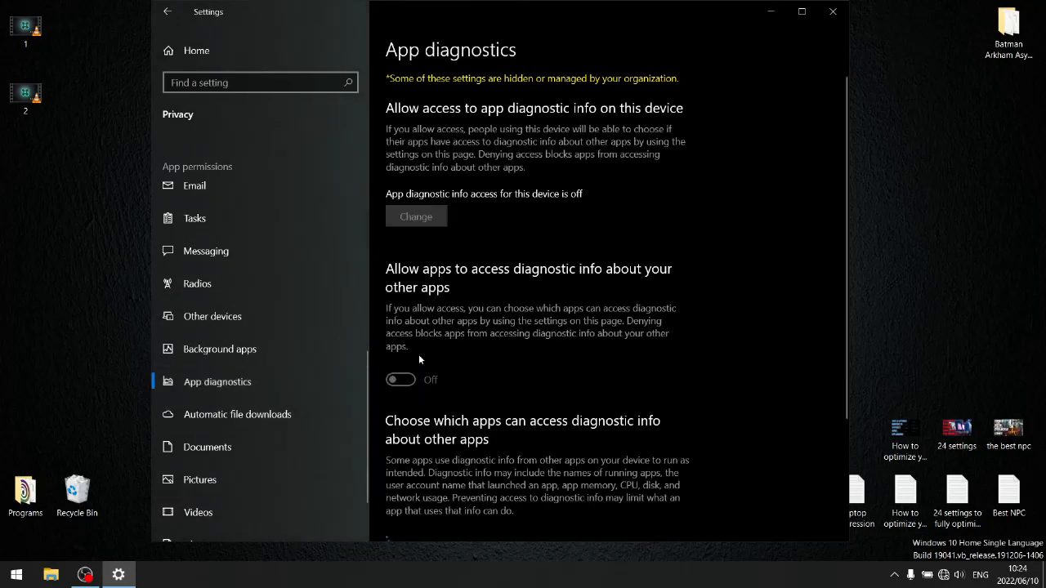
left_click(248, 421)
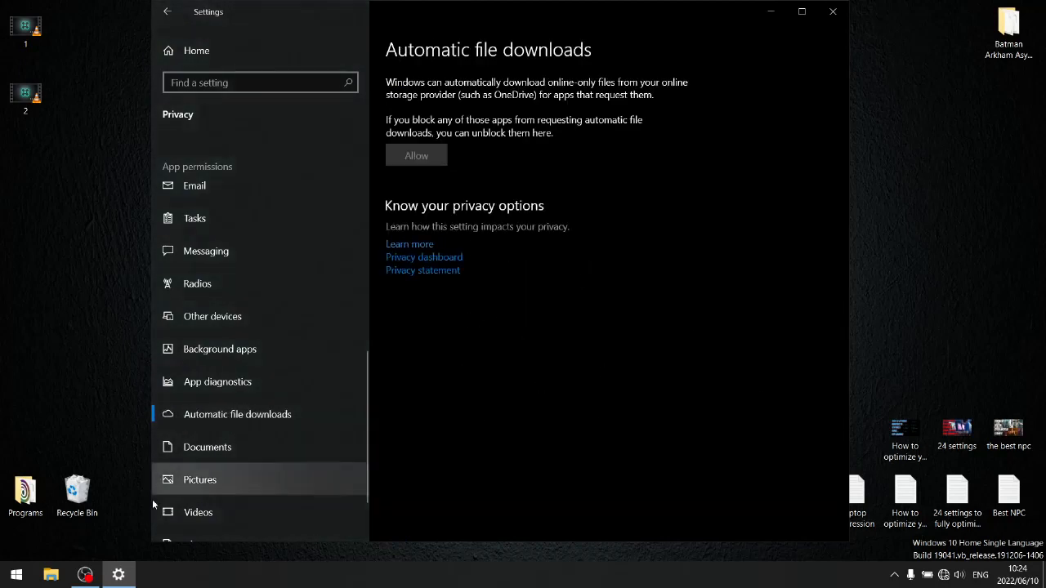
left_click(208, 455)
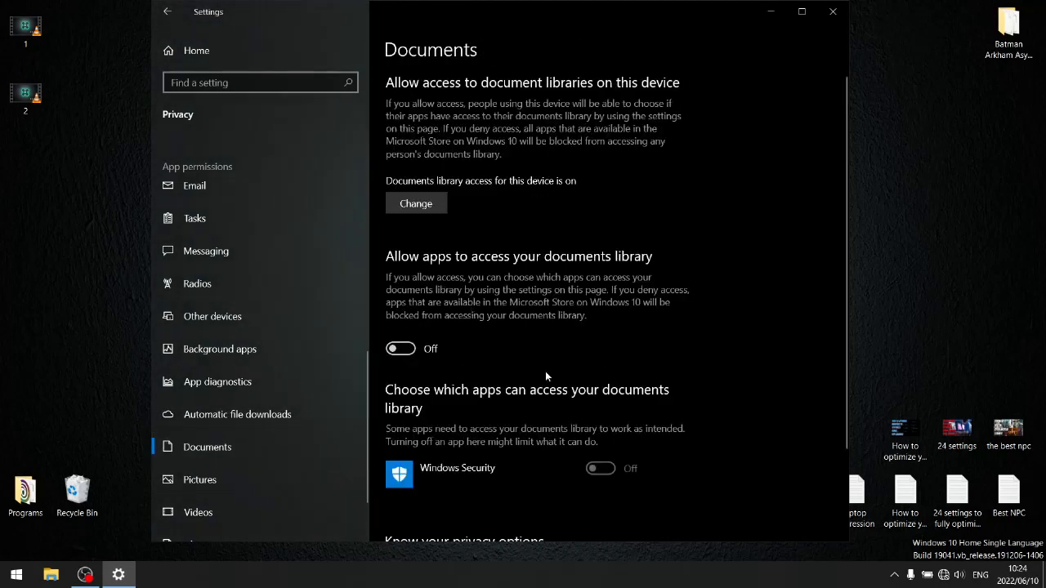
left_click(237, 484)
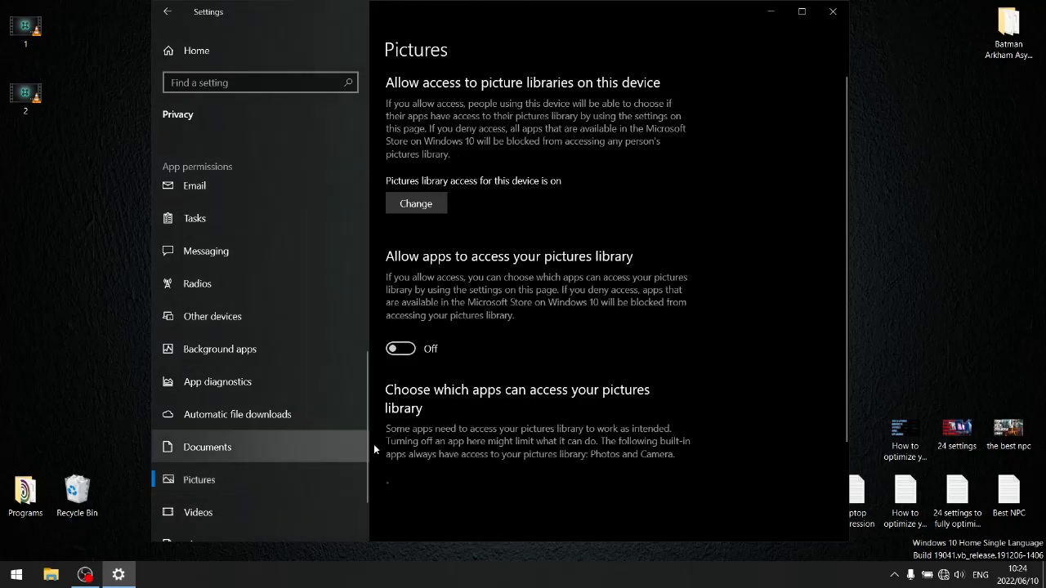
Review the Videos and File system app permissions in the Privacy settings
scroll(563, 359, "down", 3)
left_click(210, 509)
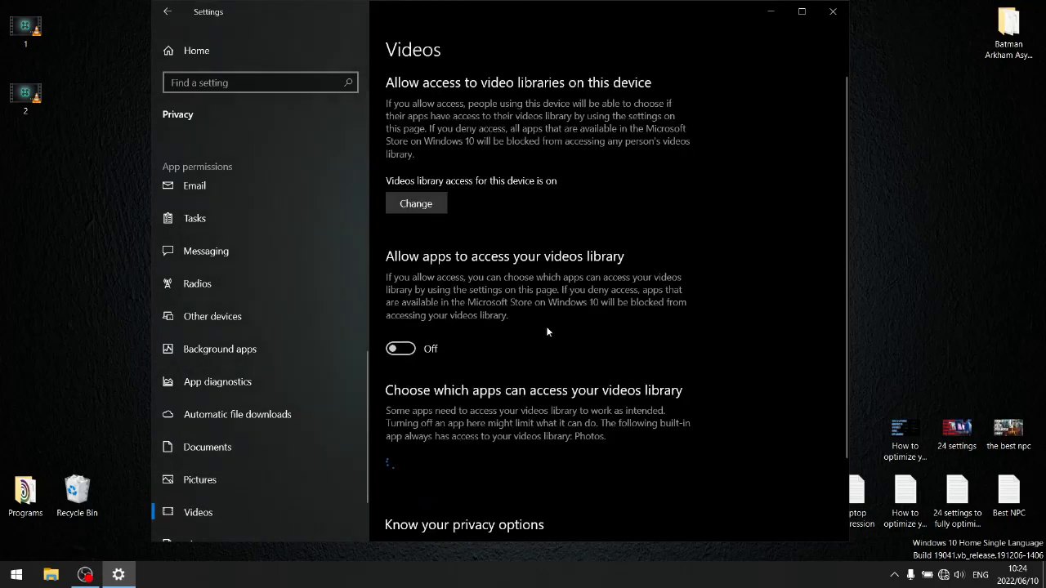
scroll(546, 328, "down", 2)
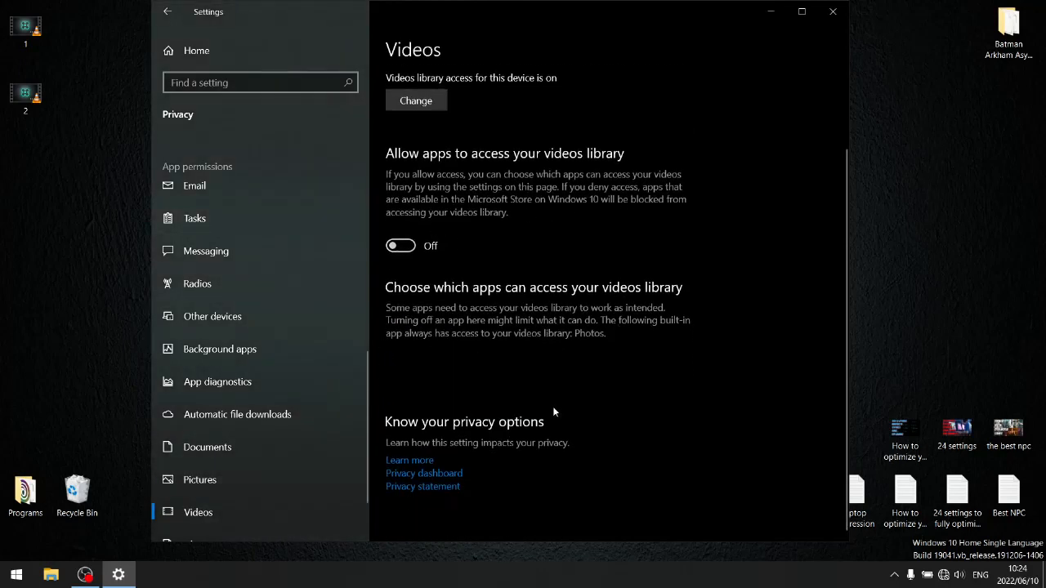
scroll(259, 469, "down", 2)
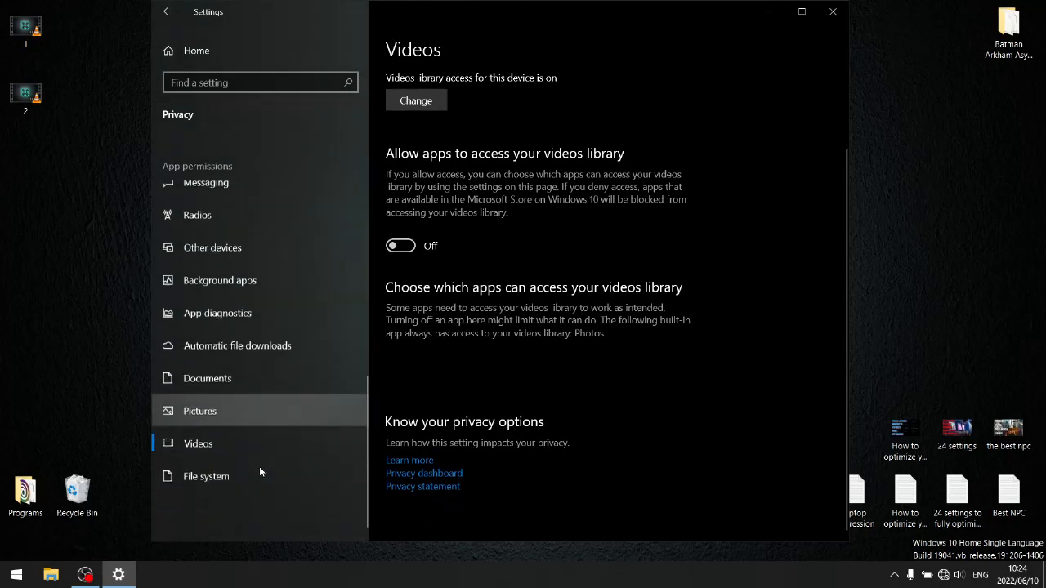
left_click(189, 478)
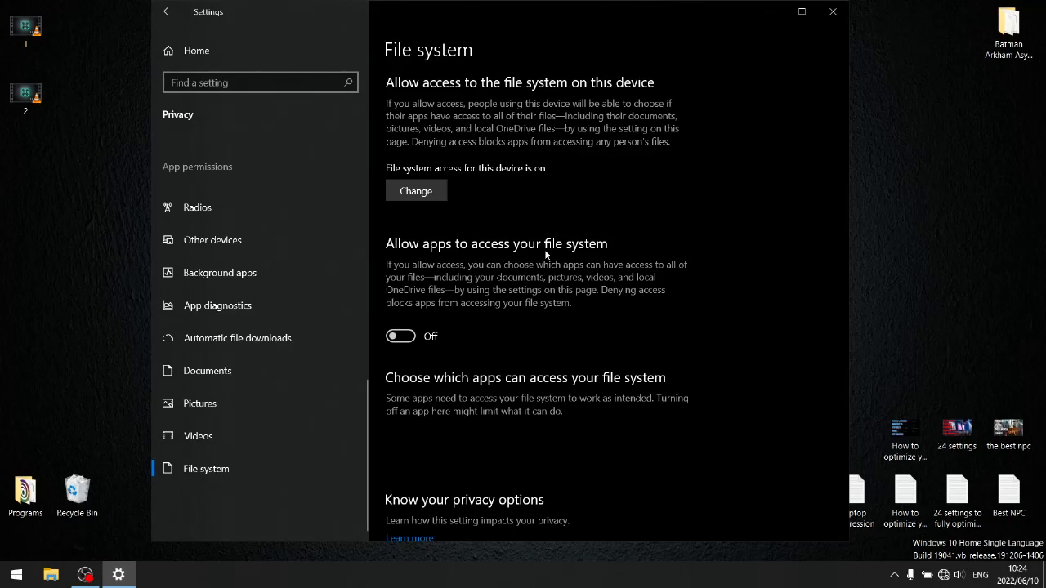
scroll(275, 367, "up", 2)
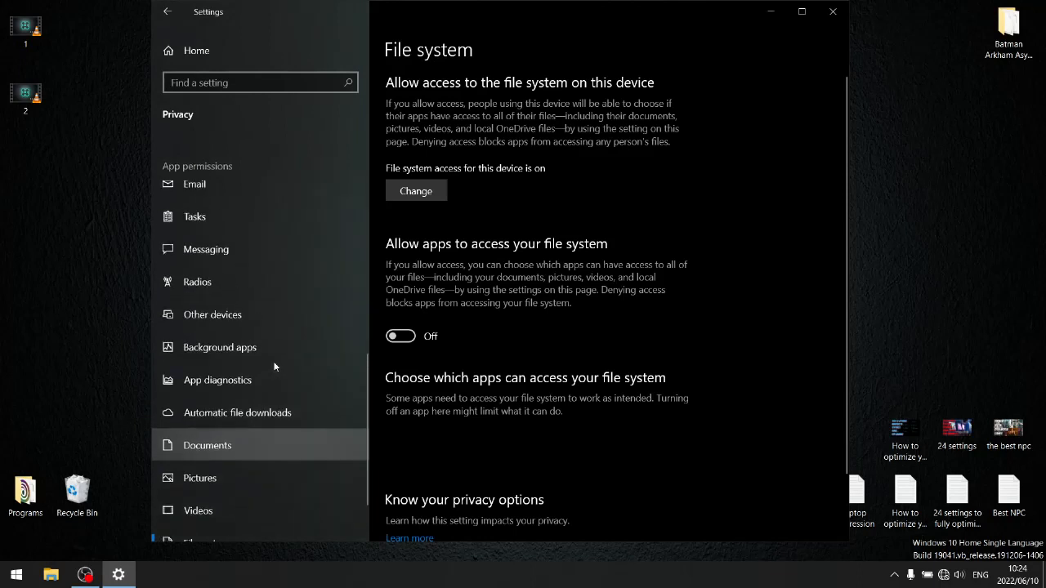
scroll(275, 366, "up", 6)
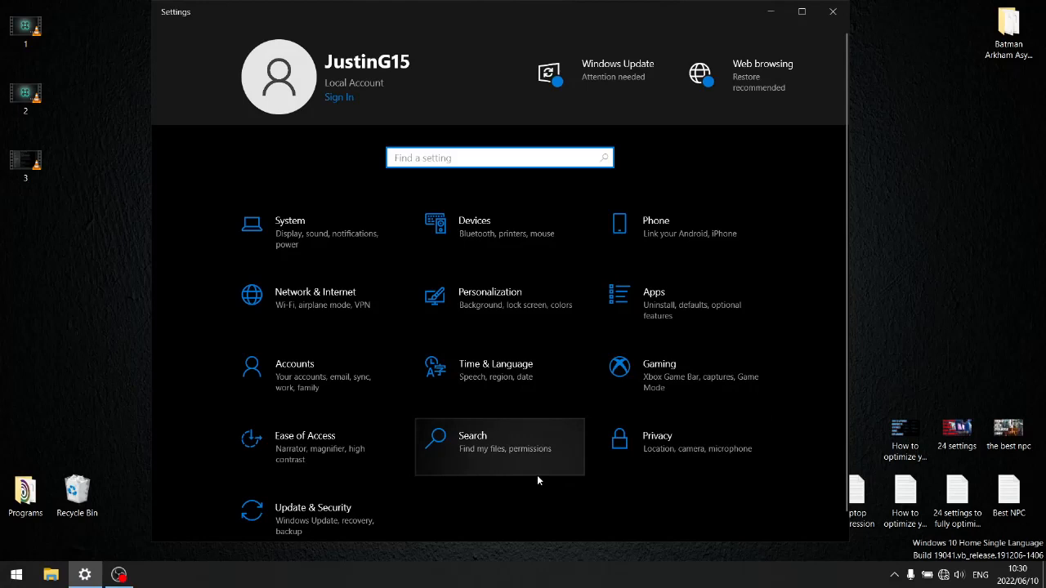
Open the Search settings and review the Permissions & History and Searching Windows pages
left_click(494, 461)
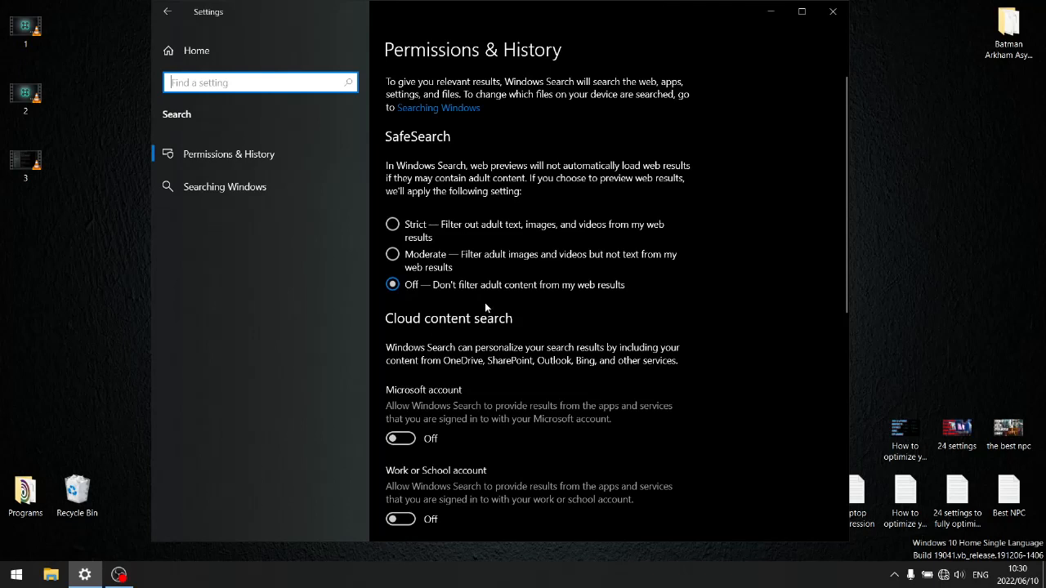
scroll(503, 395, "down", 1)
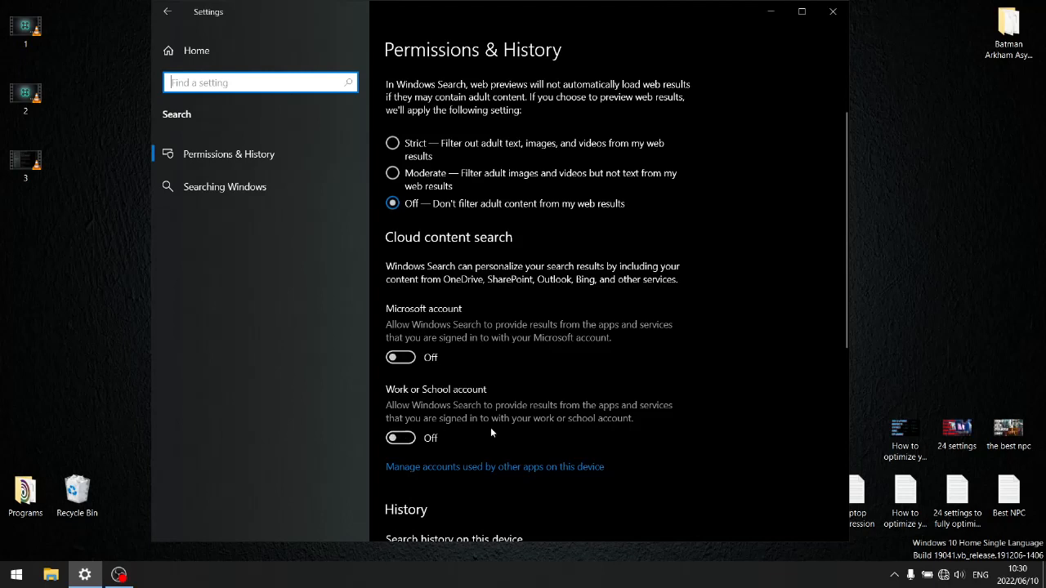
left_click(221, 189)
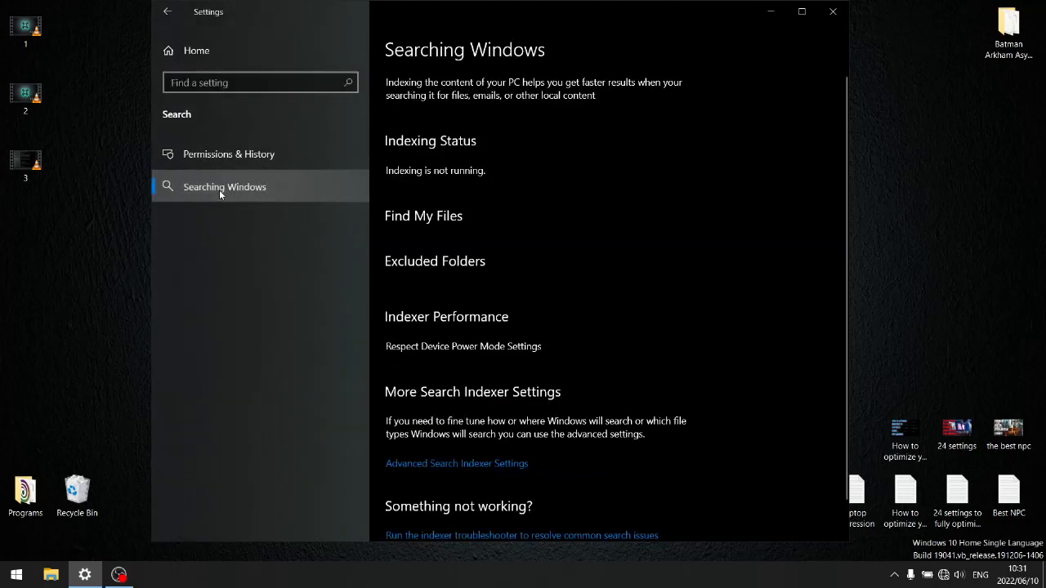
scroll(530, 330, "down", 1)
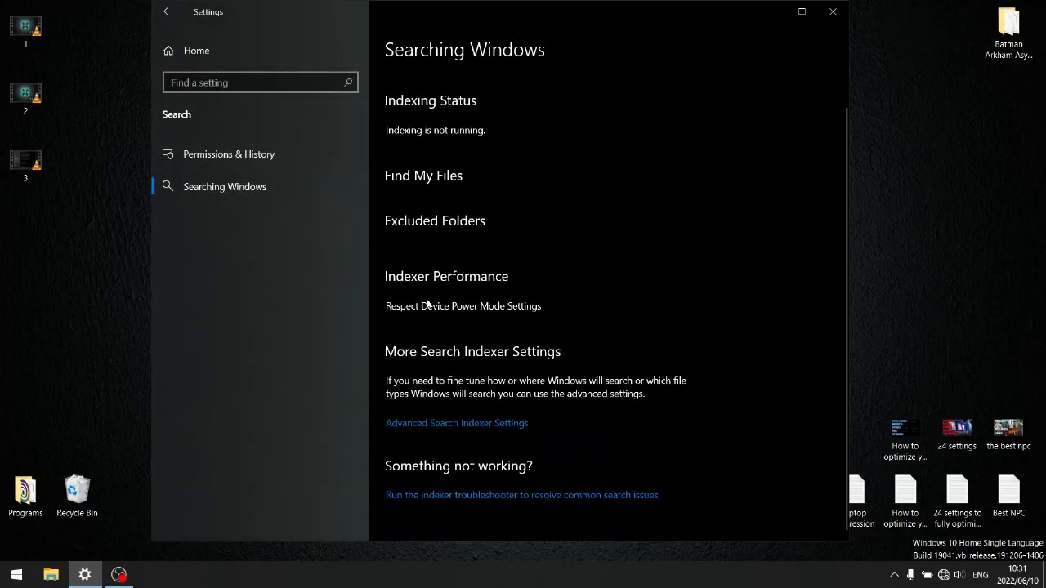
scroll(540, 214, "up", 1)
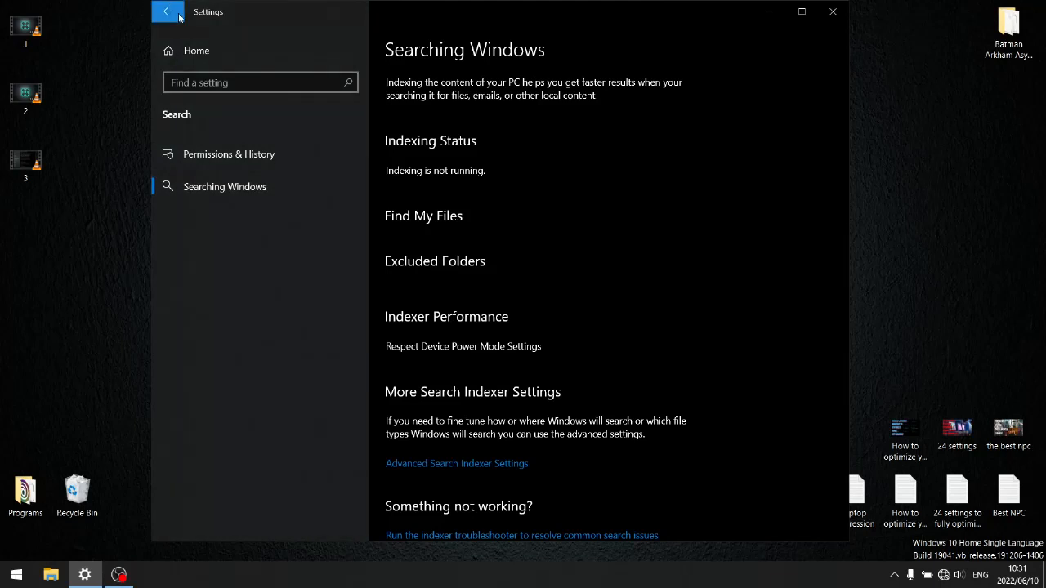
Search Windows for "dr" to check how search behaves, and dismiss the results
left_click(17, 574)
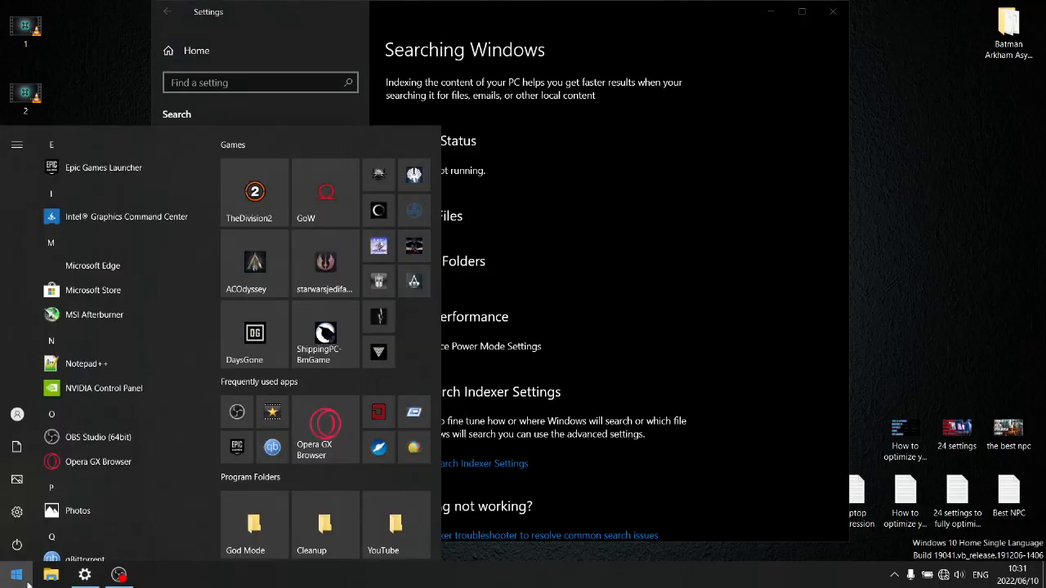
type("dr")
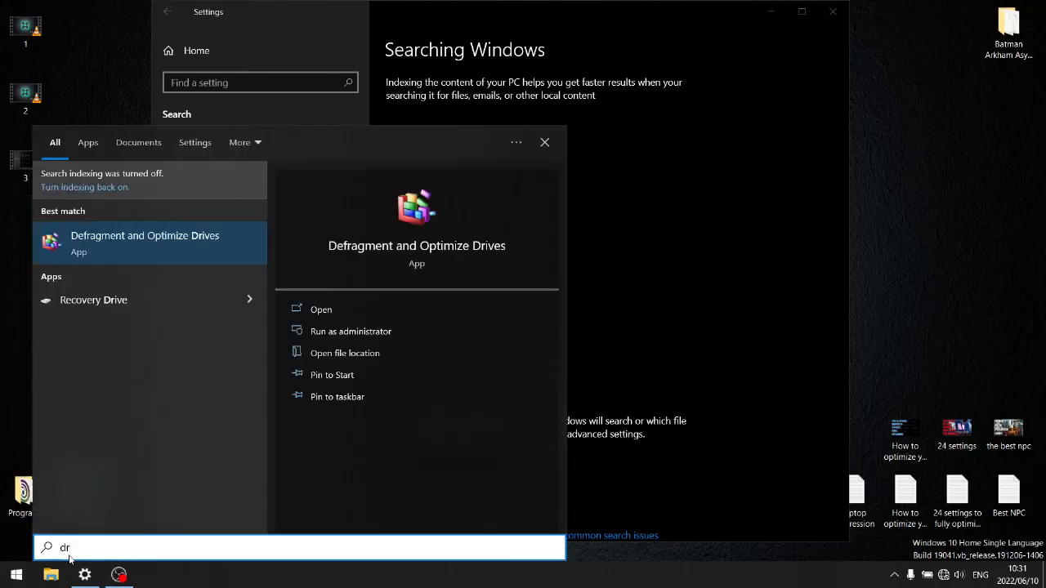
left_click(544, 143)
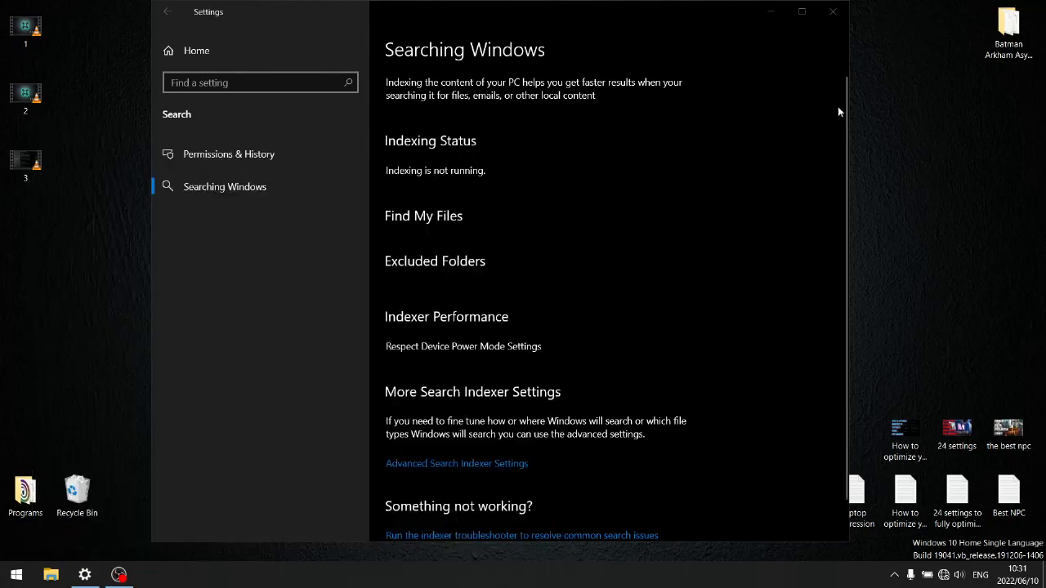
Minimize Settings, switch to File Explorer and display the properties of Local Disk (C:), moving the dialog higher so it is fully in view
left_click(771, 12)
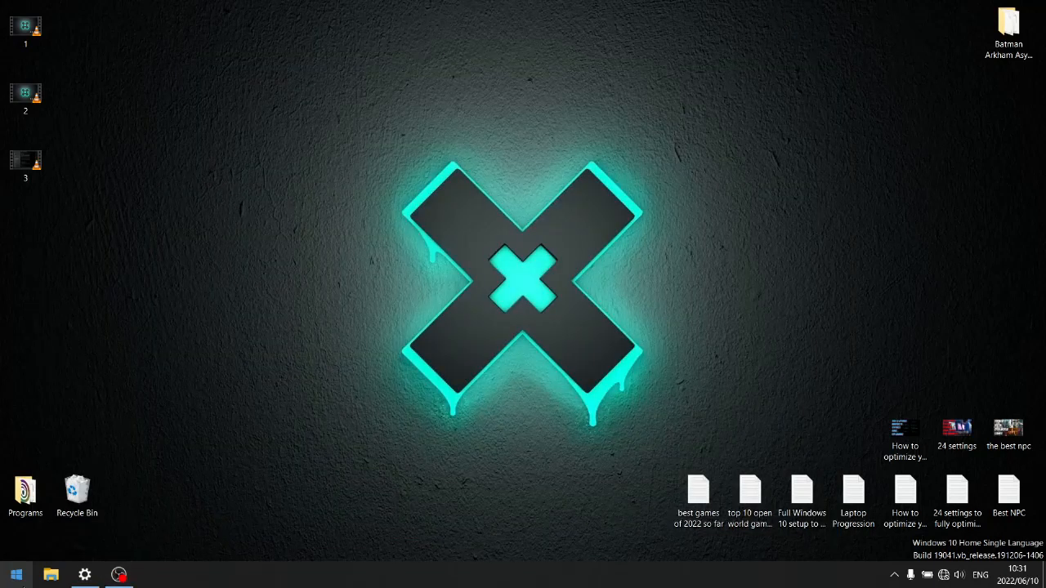
left_click(51, 574)
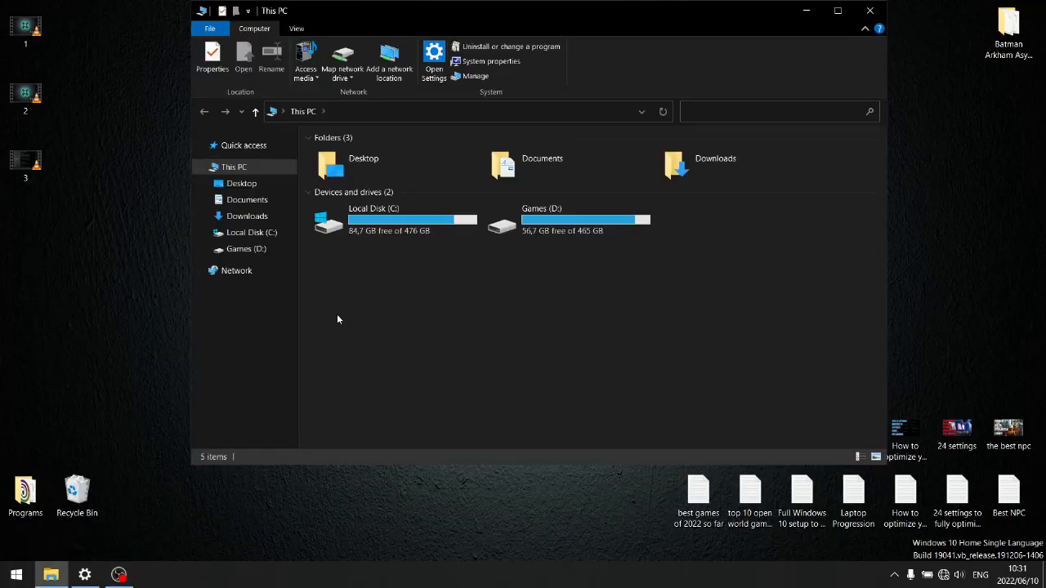
right_click(415, 232)
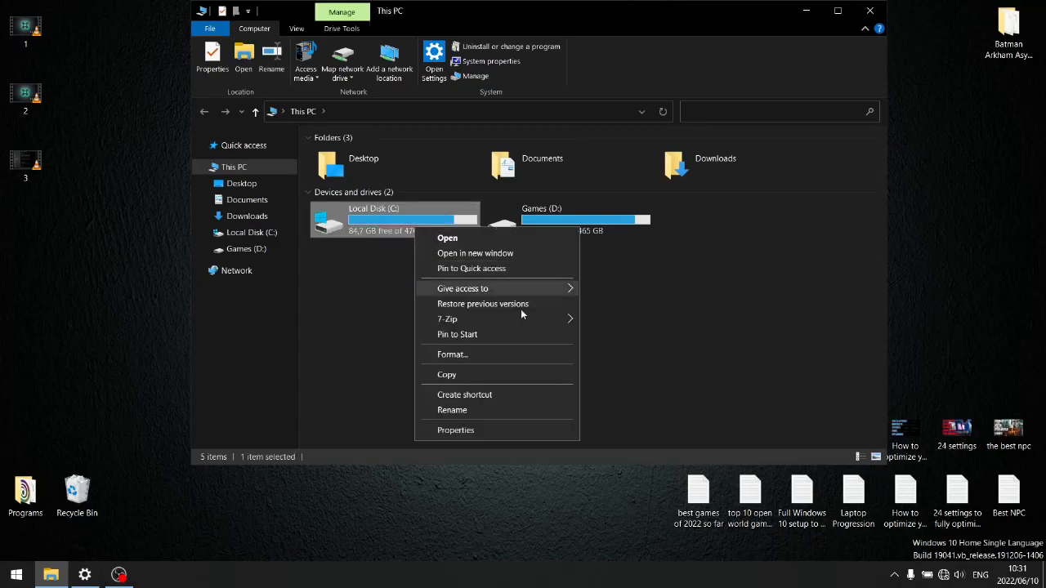
left_click(455, 429)
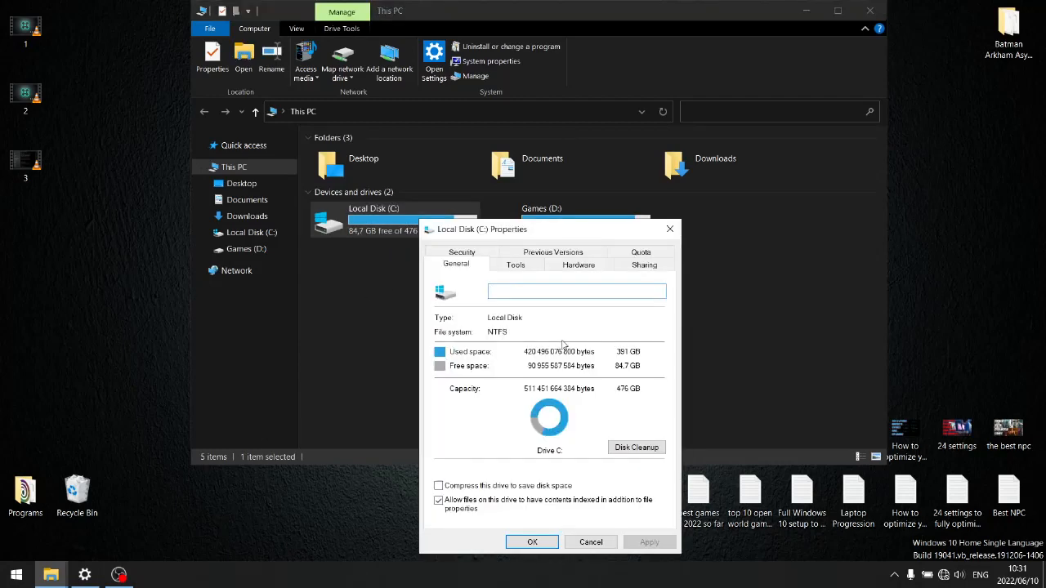
left_click_drag(574, 231, 571, 143)
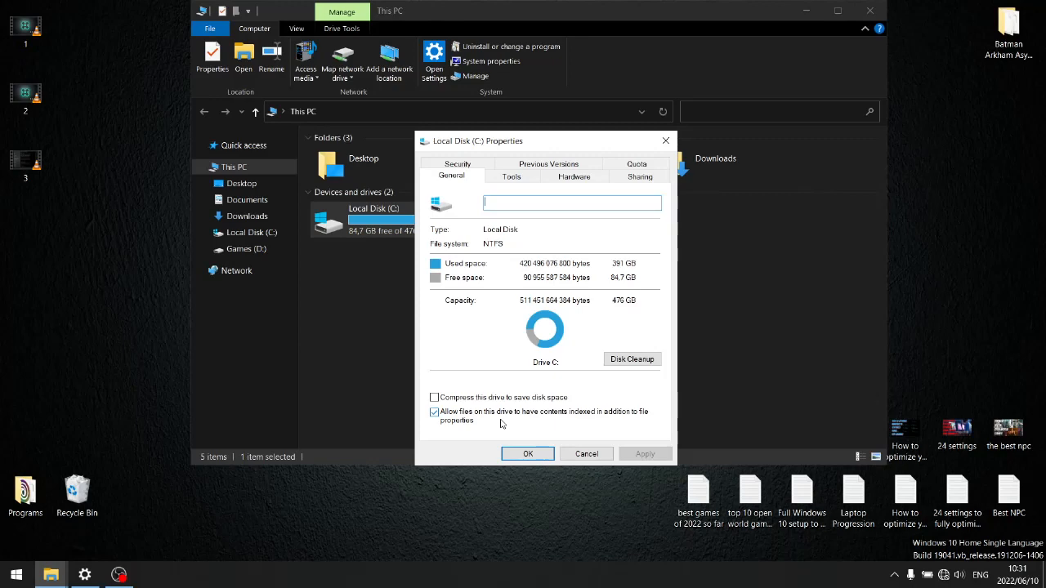
Disable content indexing on drive C:, applying the change to its subfolders and files and ignoring all file errors
left_click(434, 412)
left_click(645, 454)
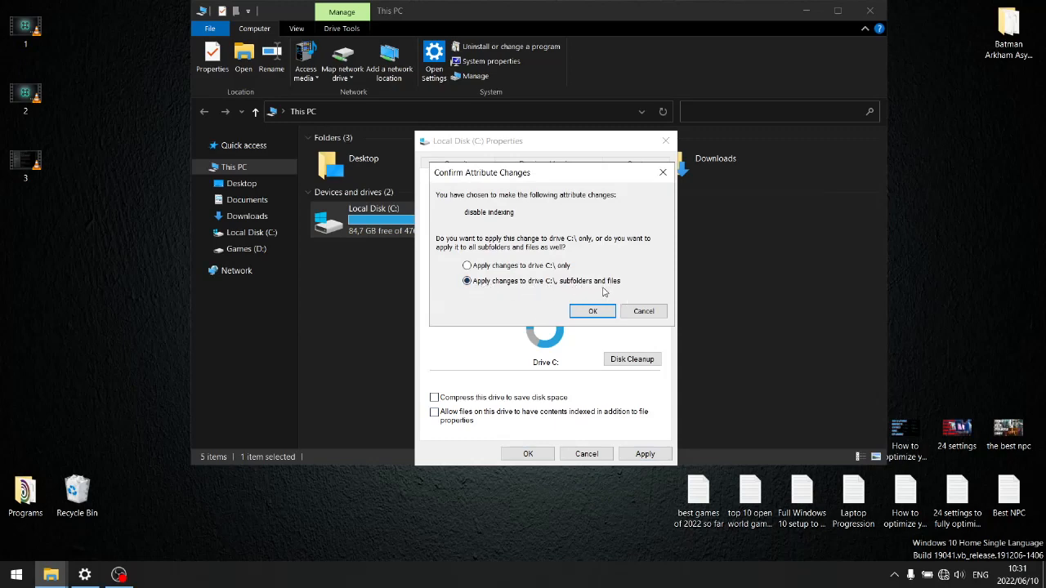
left_click(593, 312)
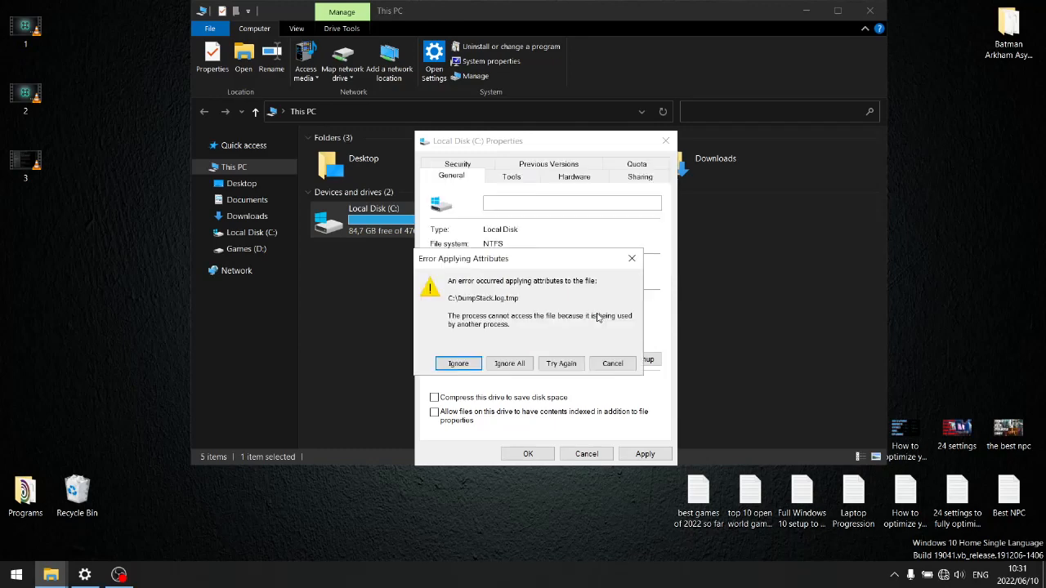
left_click(510, 363)
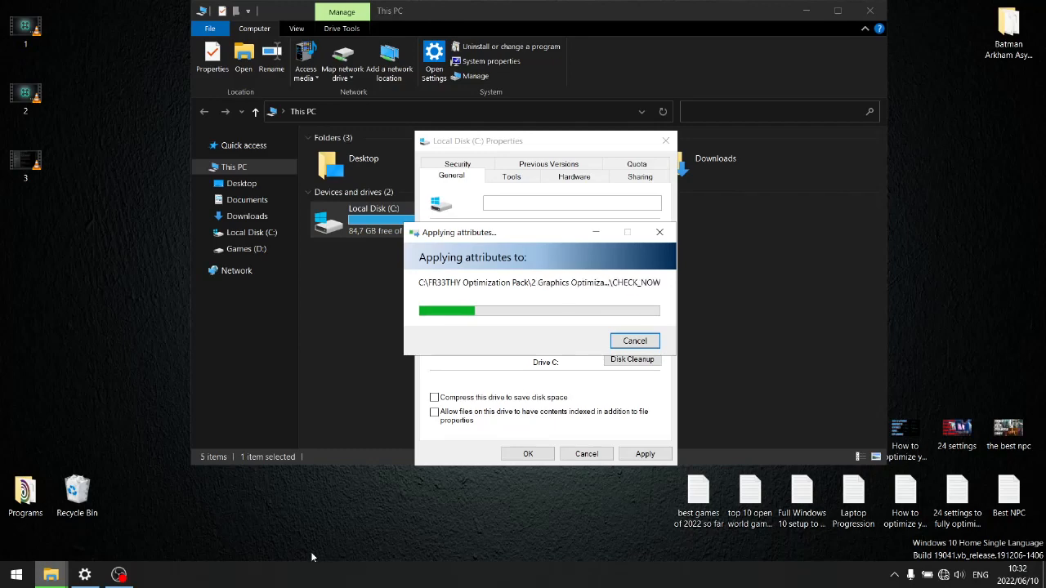
left_click(118, 574)
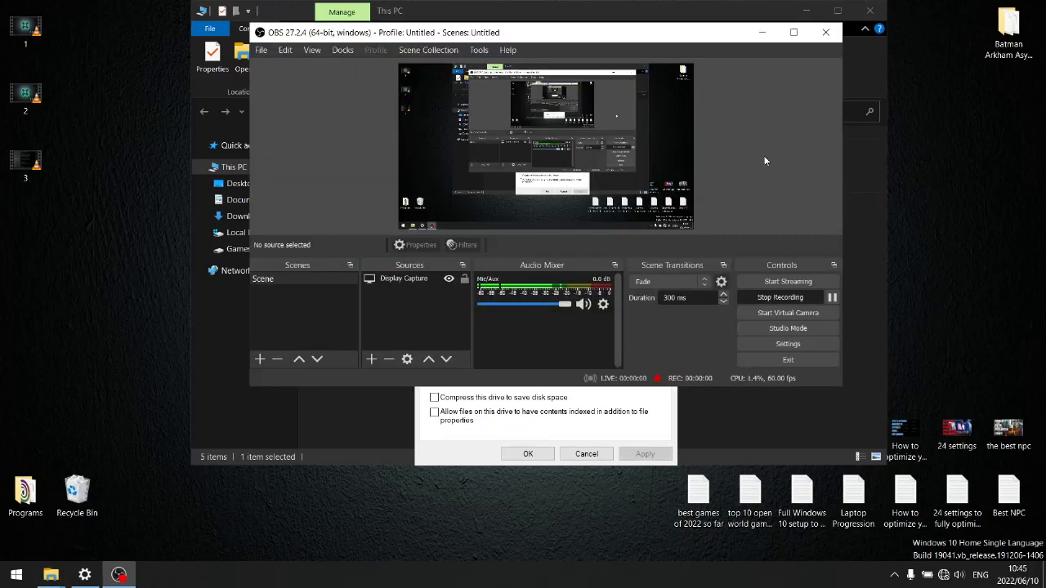
Minimize the OBS window and close the Local Disk (C:) properties dialog, accepting its settings
left_click(761, 33)
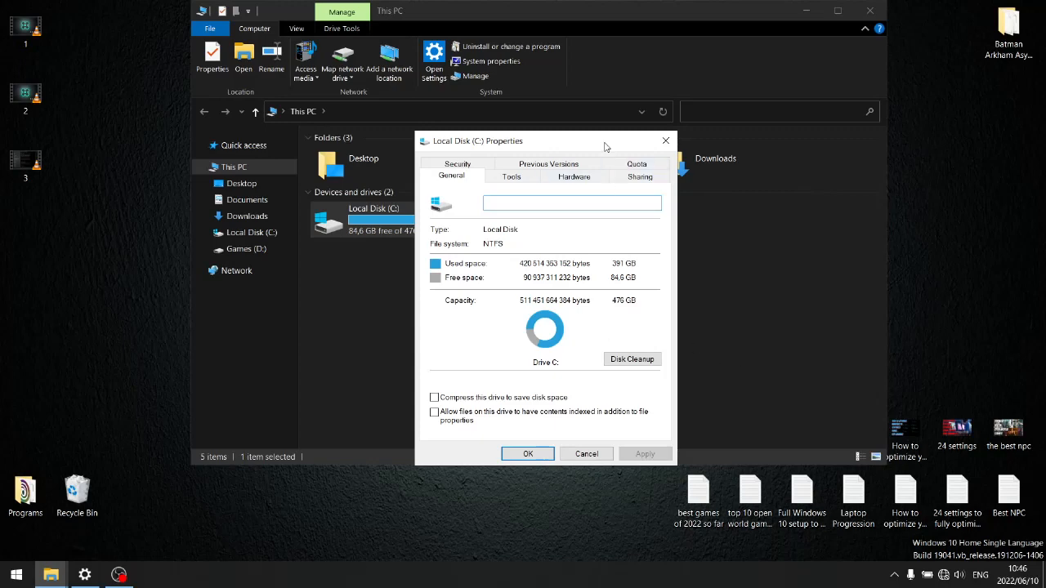
left_click_drag(606, 147, 712, 144)
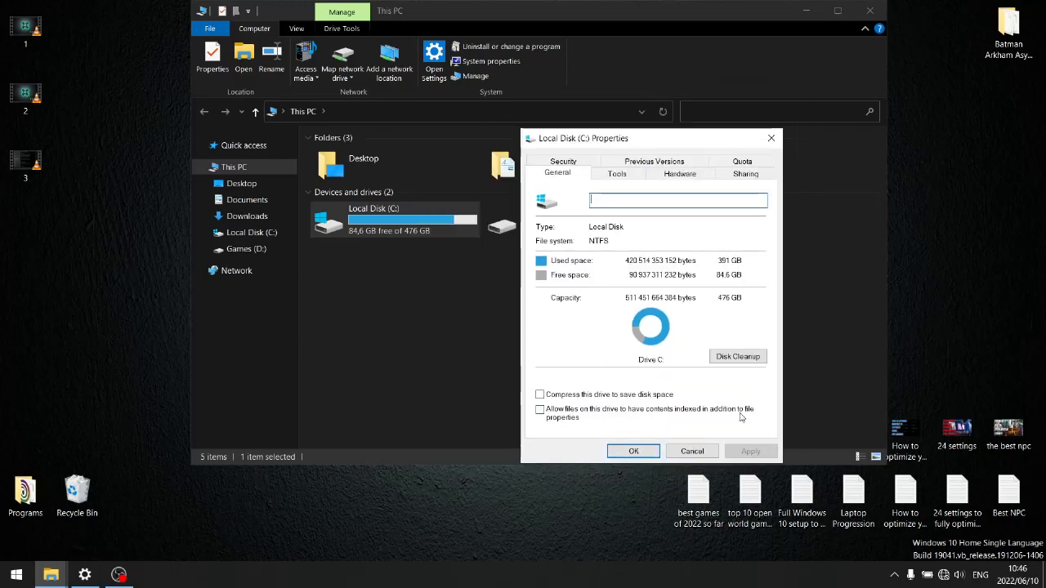
left_click(635, 452)
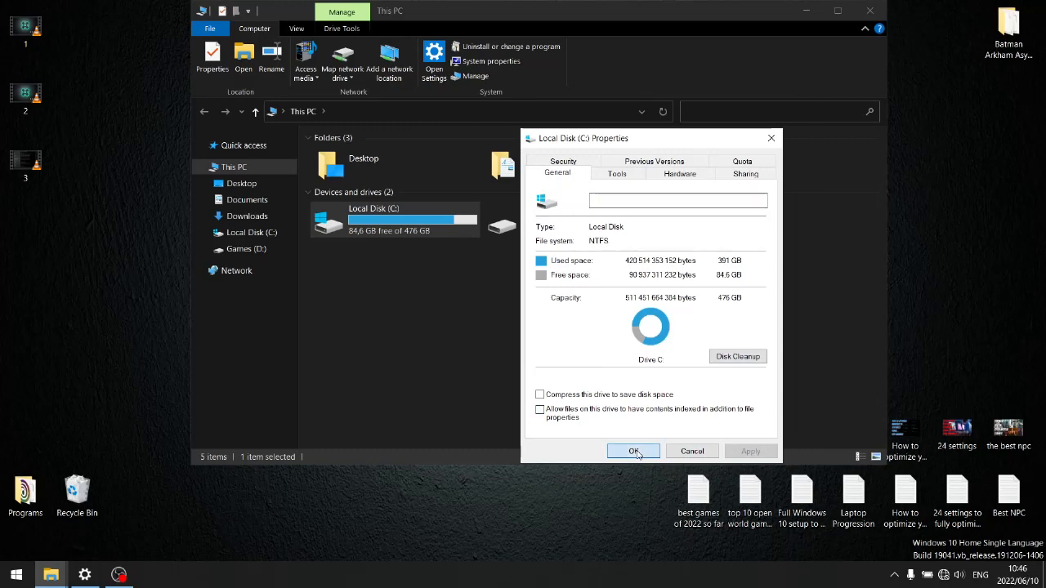
Switch back to Settings and examine the Ease of Access Display page through to the Simplify and personalize Windows options
left_click(85, 574)
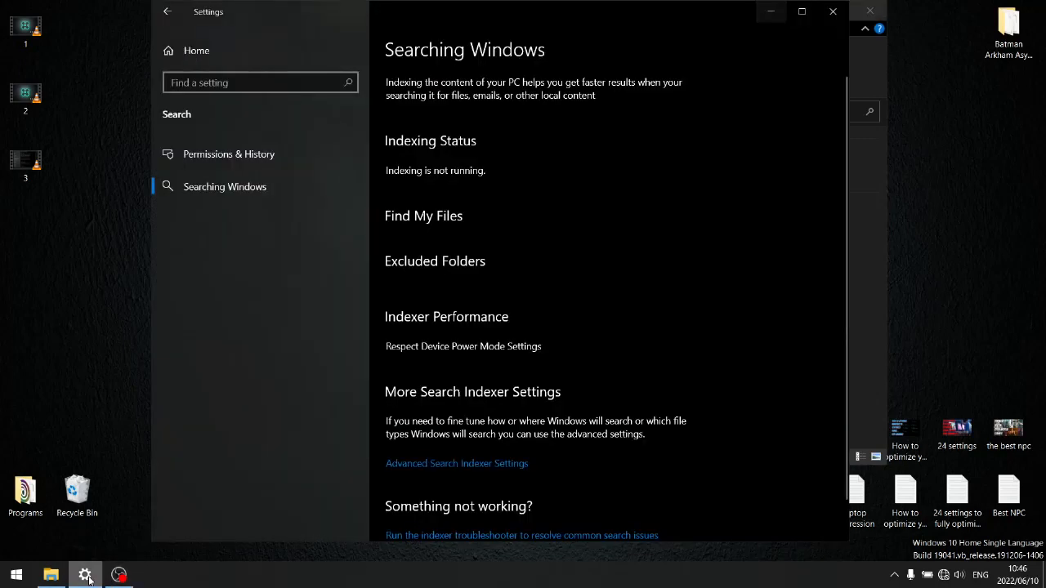
left_click(166, 12)
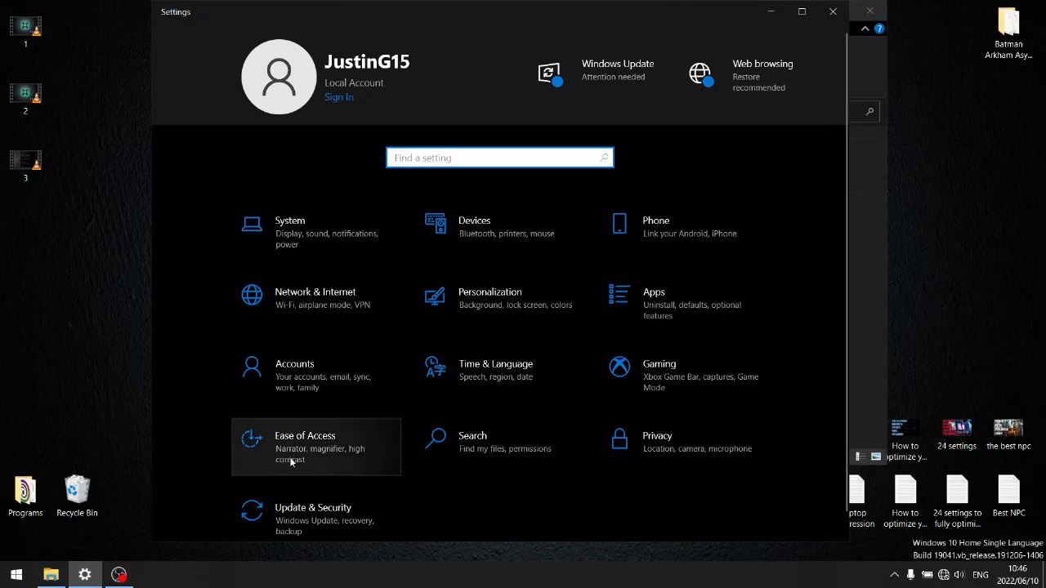
left_click(289, 458)
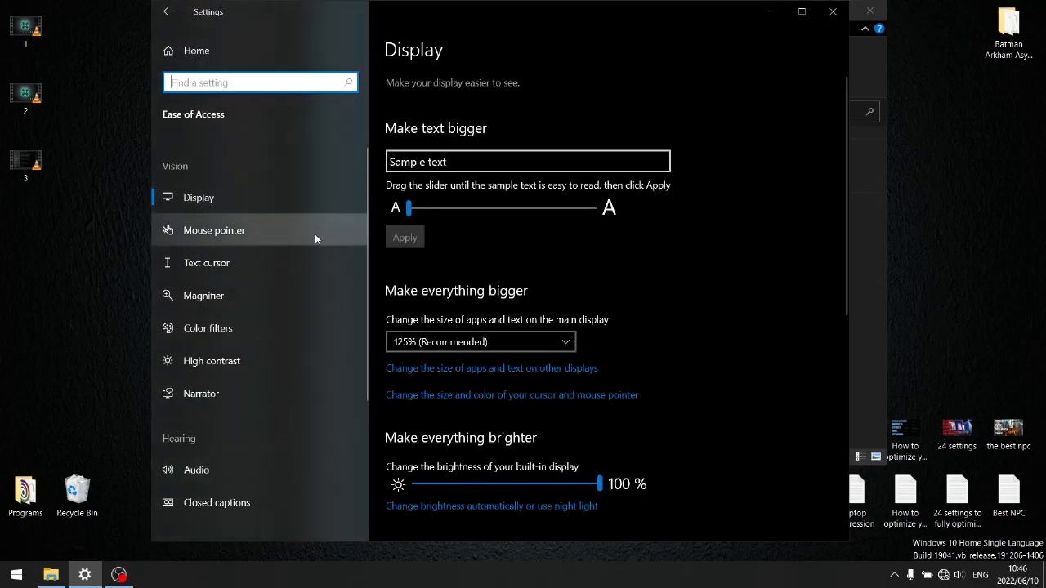
scroll(616, 357, "down", 4)
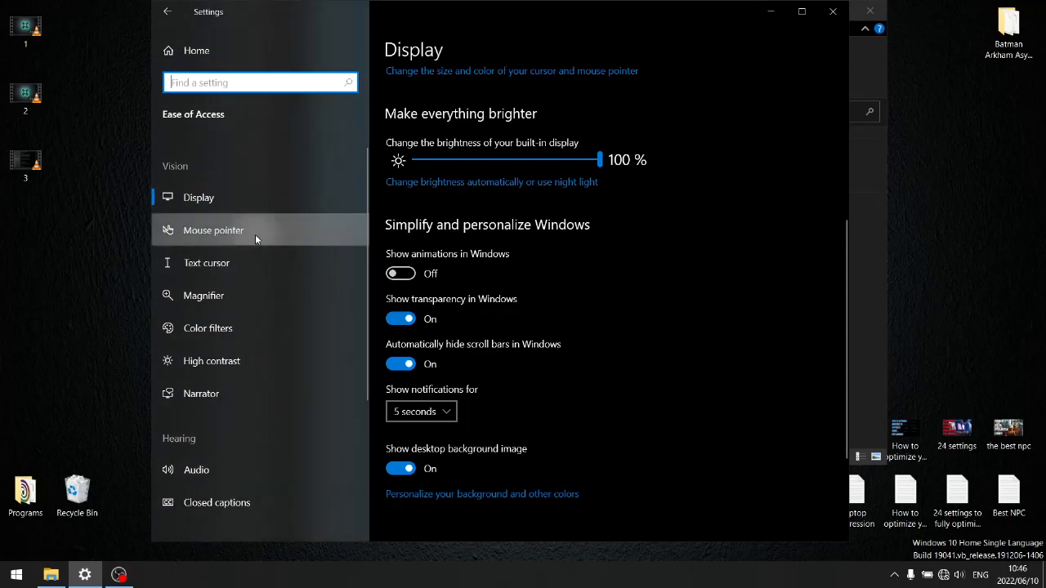
Open the additional mouse options from the Mouse pointer page and make sure Enhance pointer precision is off, applying and accepting the settings
left_click(255, 234)
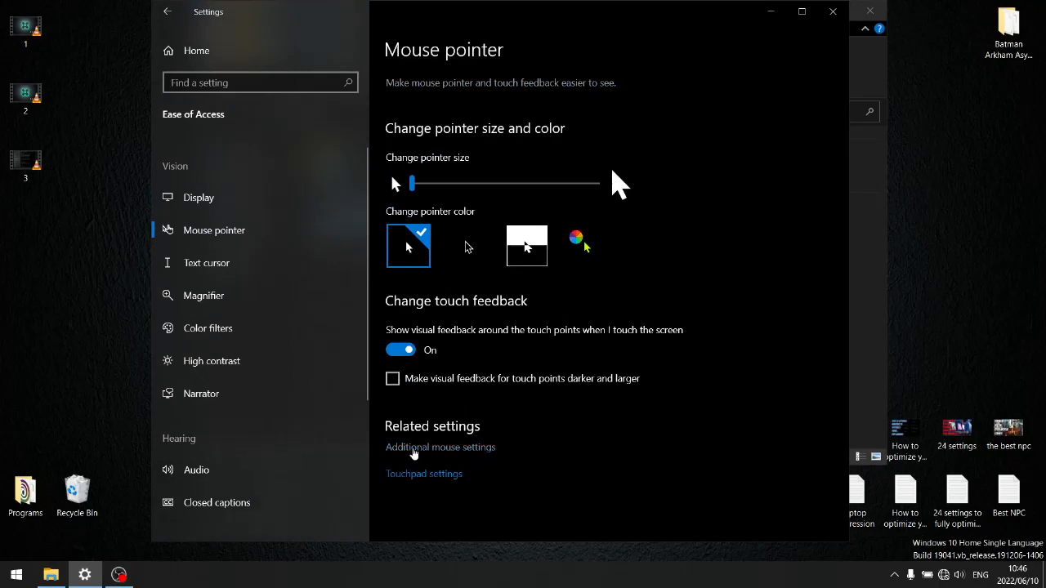
left_click(413, 448)
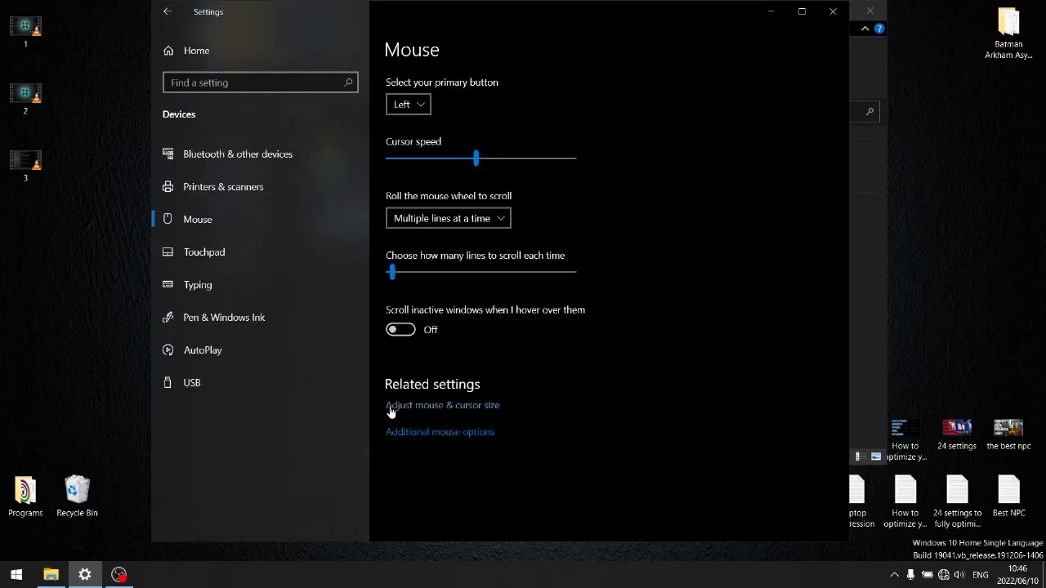
left_click(449, 438)
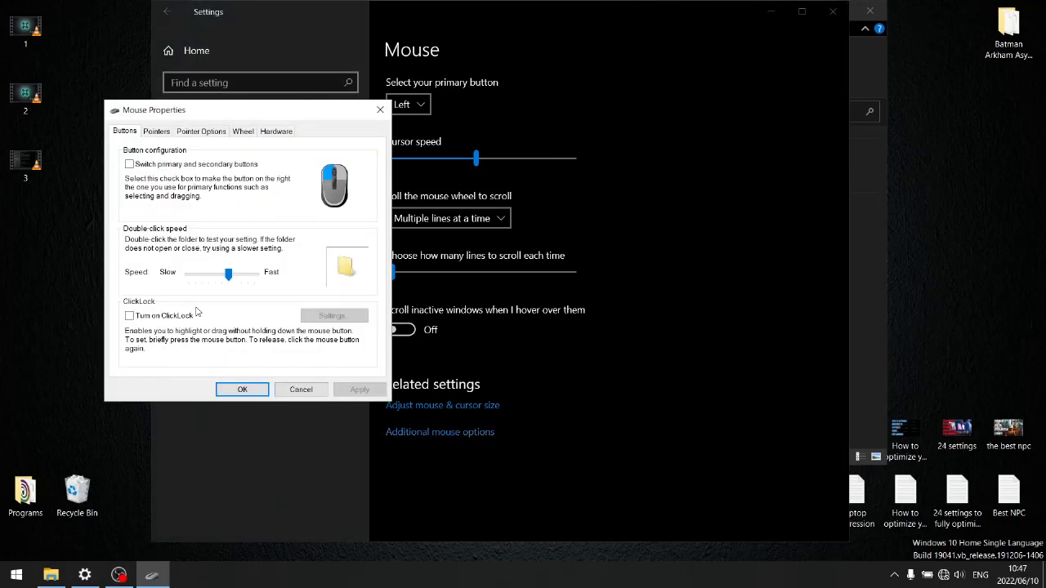
left_click(188, 134)
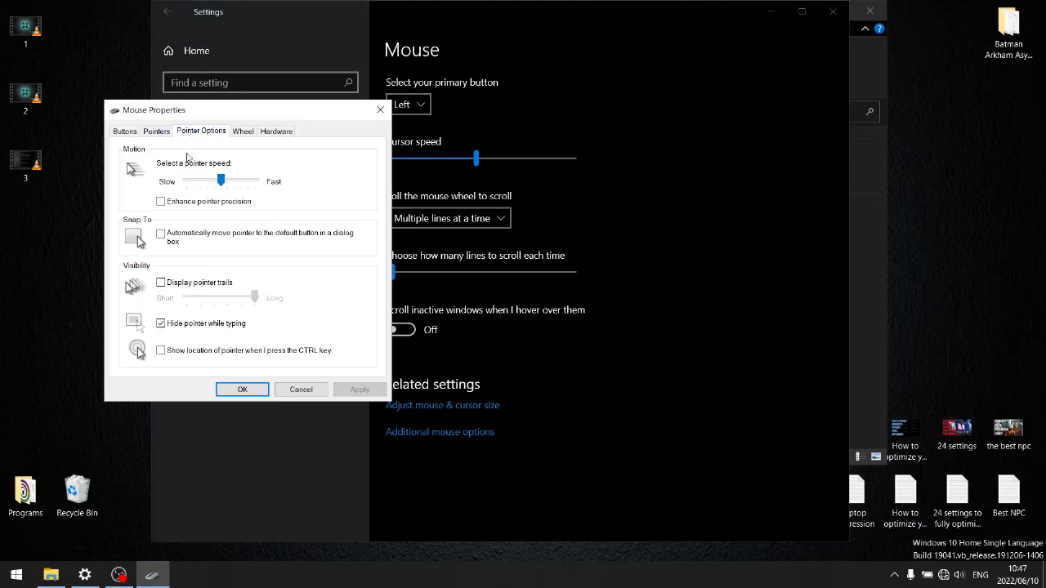
left_click(166, 206)
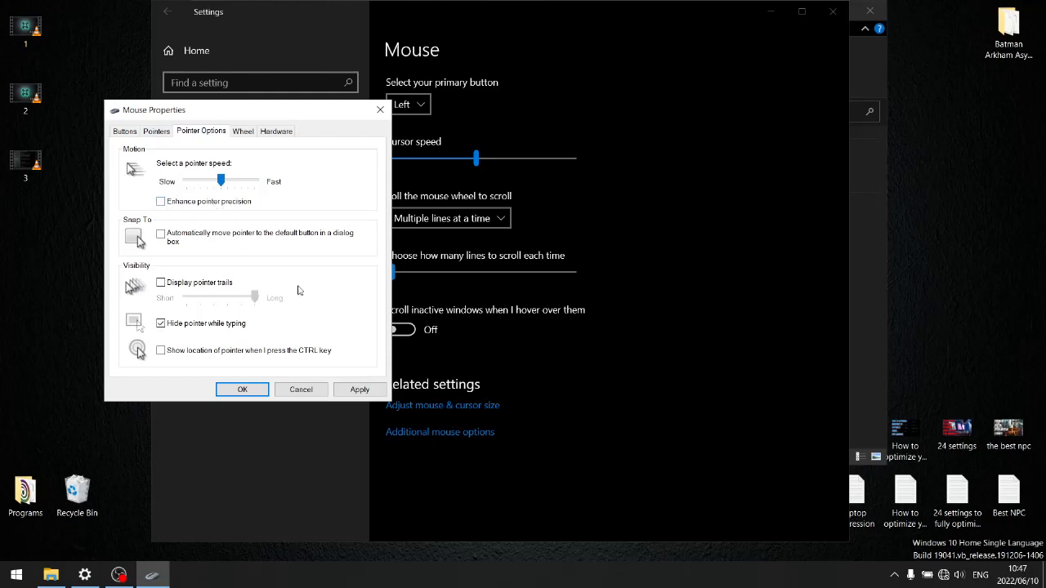
left_click(355, 392)
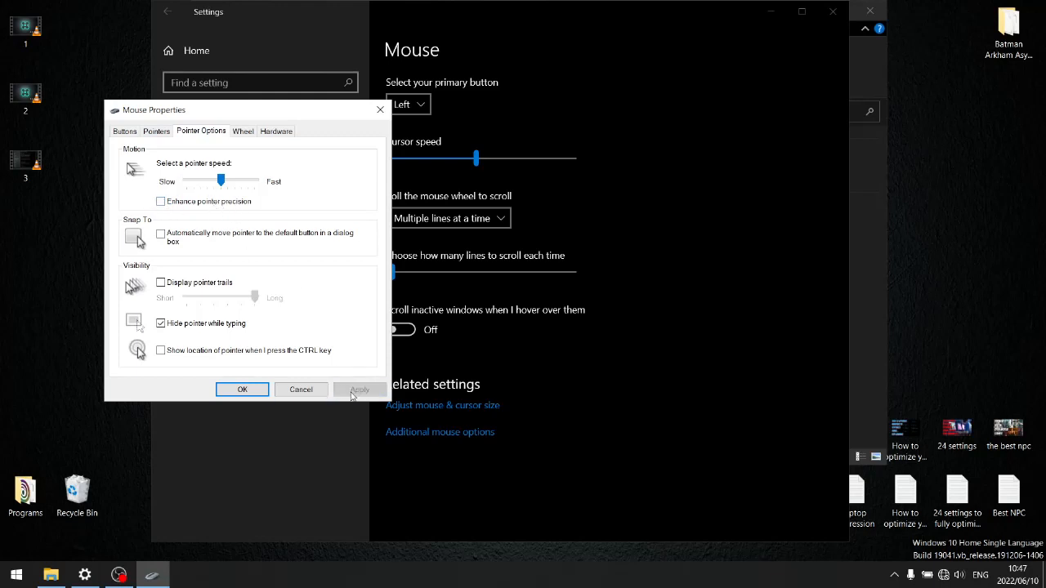
left_click(237, 391)
Review the Touchpad, Typing, Pen & Windows Ink, AutoPlay and USB pages of the Devices settings
left_click(229, 261)
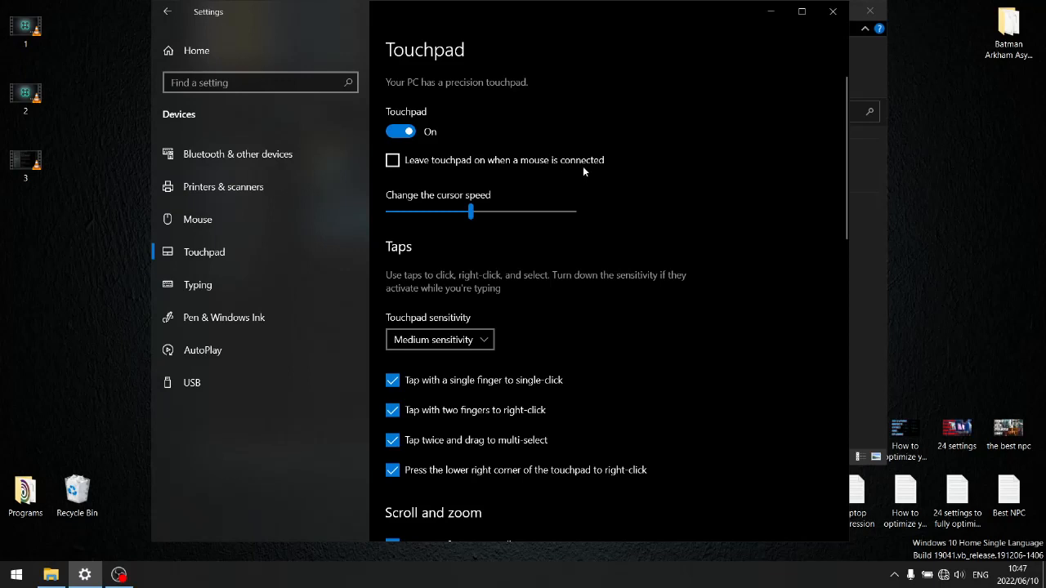
scroll(523, 400, "down", 5)
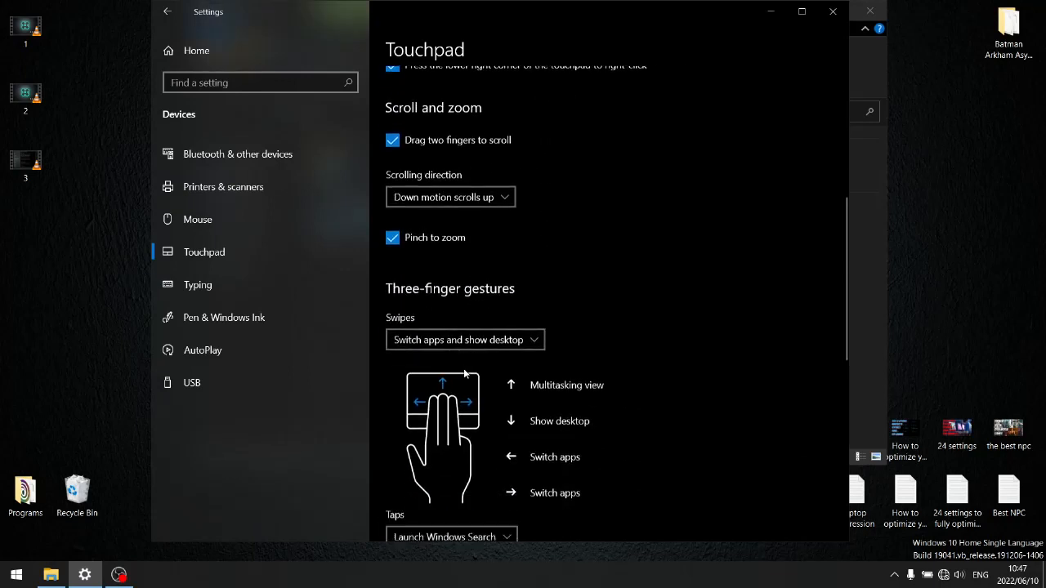
left_click(209, 285)
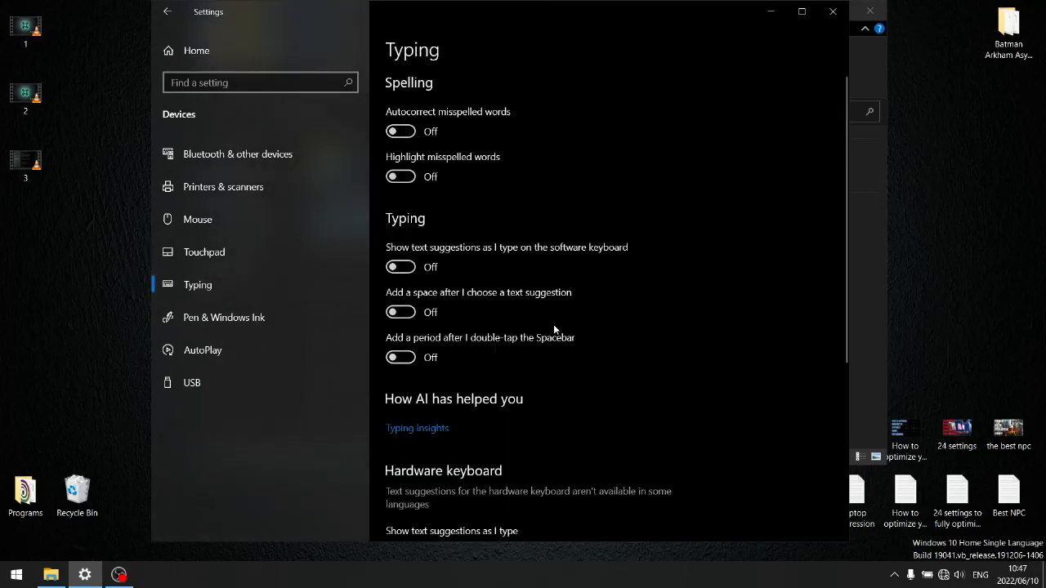
scroll(567, 326, "down", 2)
scroll(567, 326, "down", 6)
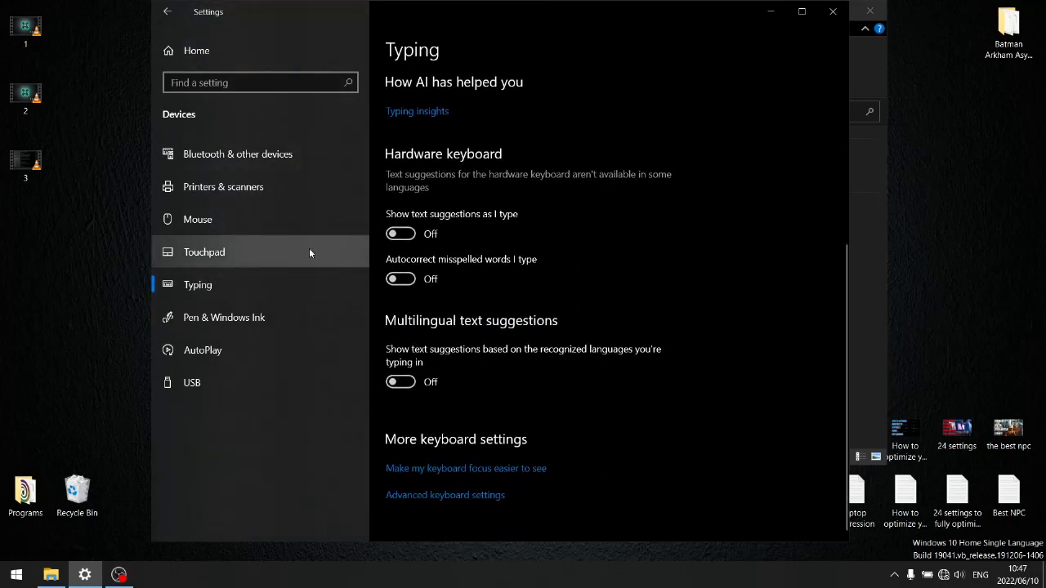
left_click(194, 326)
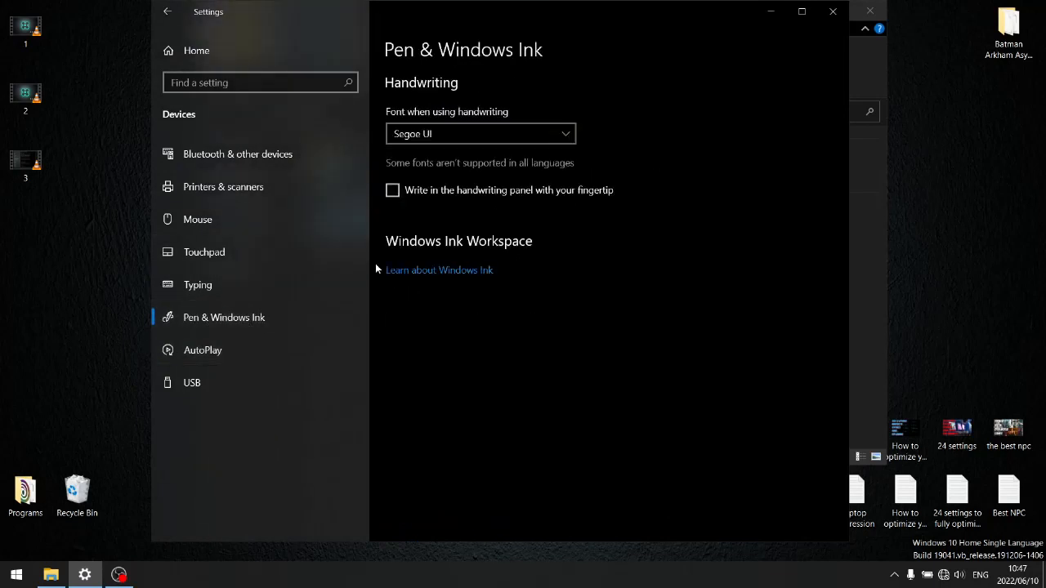
left_click(307, 350)
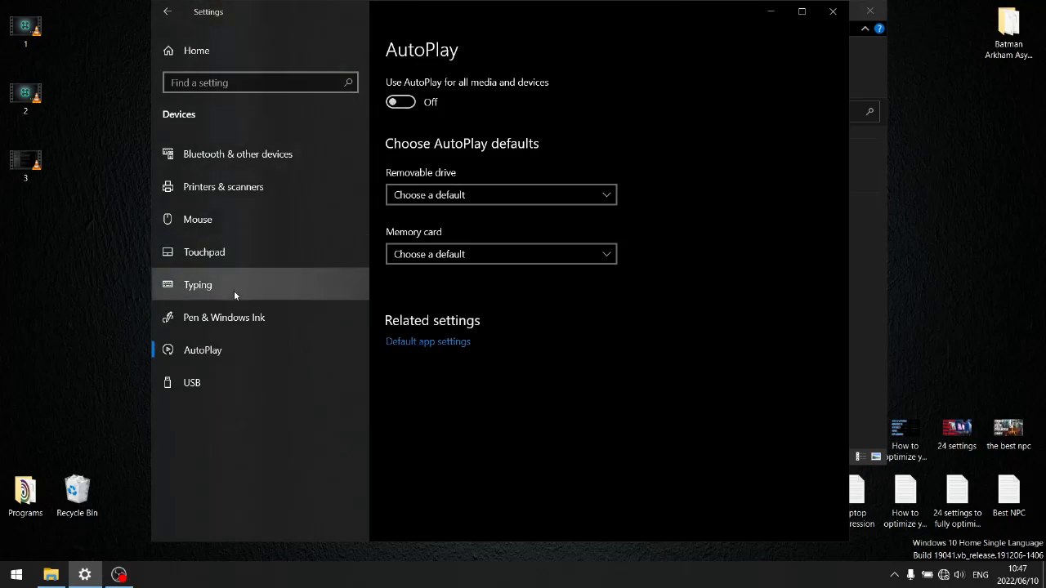
left_click(216, 386)
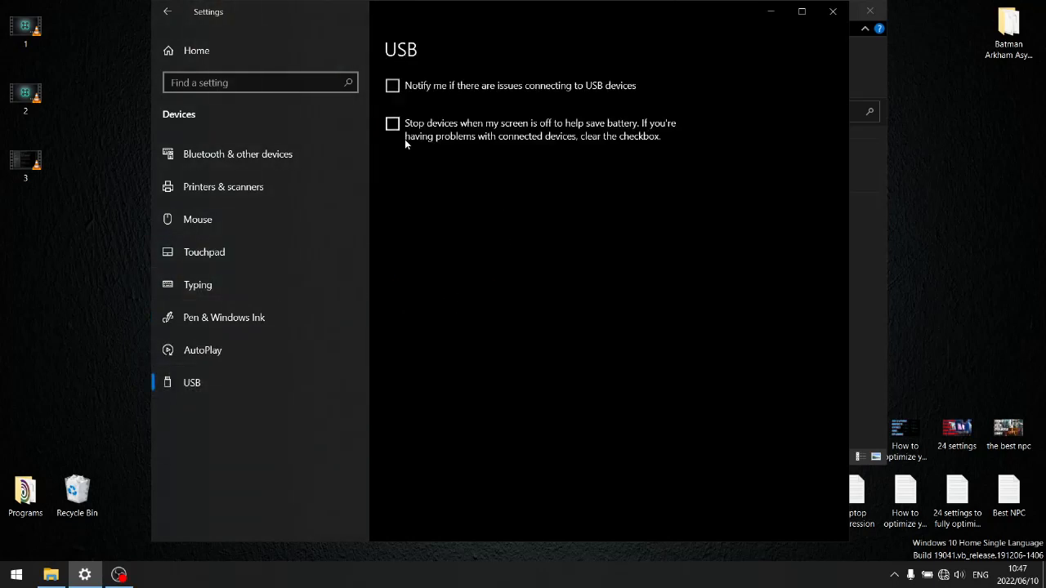
Return to Ease of Access and review its Text cursor, Magnifier, Color filters and High contrast pages
left_click(166, 11)
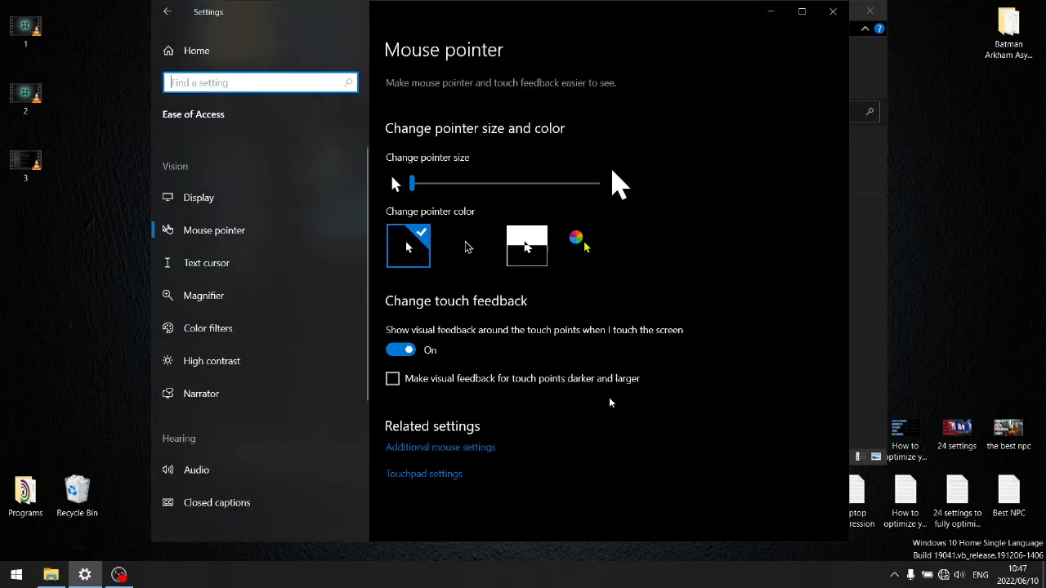
left_click(219, 262)
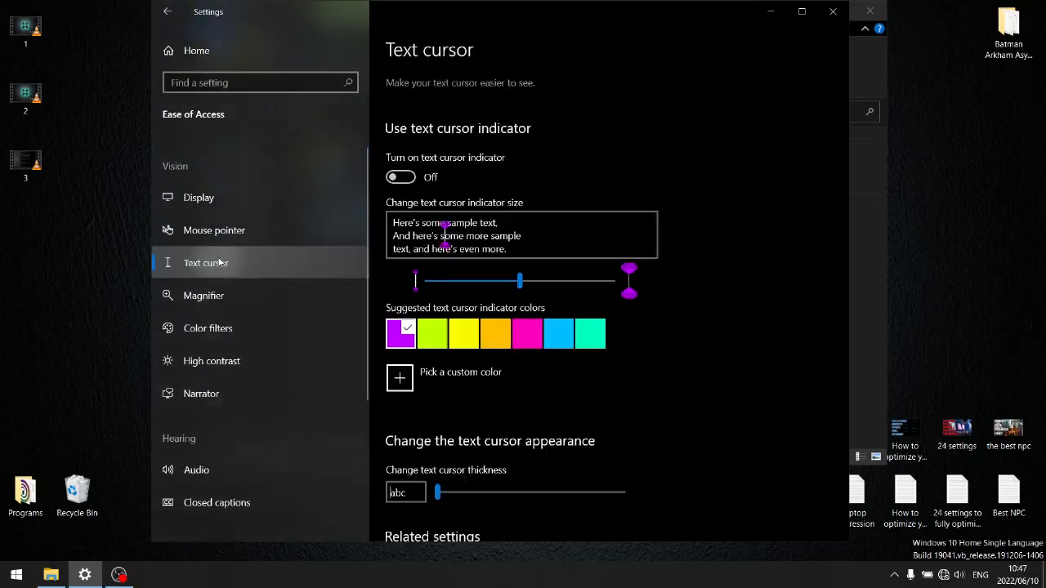
scroll(564, 305, "down", 2)
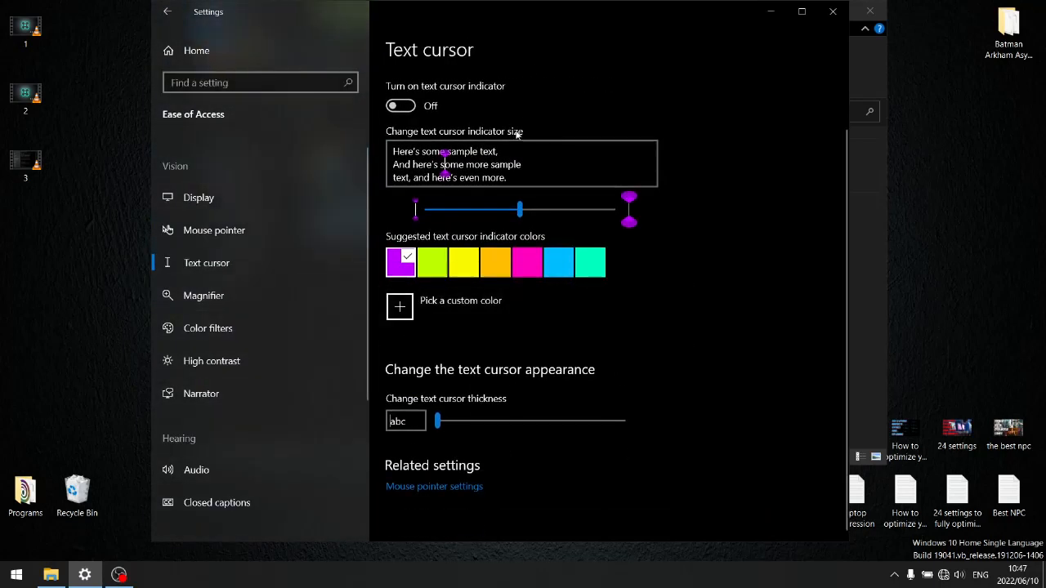
left_click(274, 297)
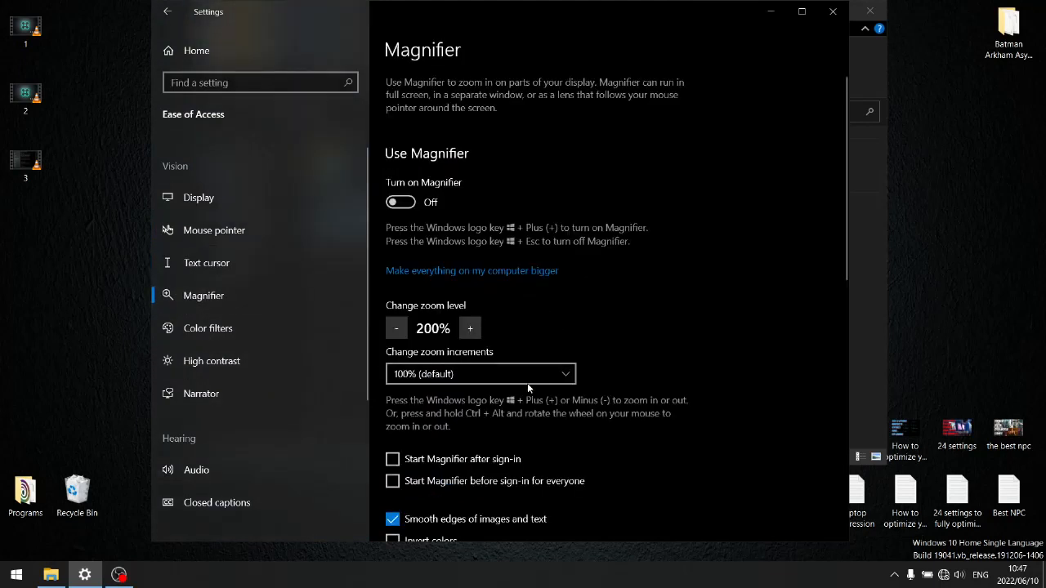
scroll(567, 346, "down", 3)
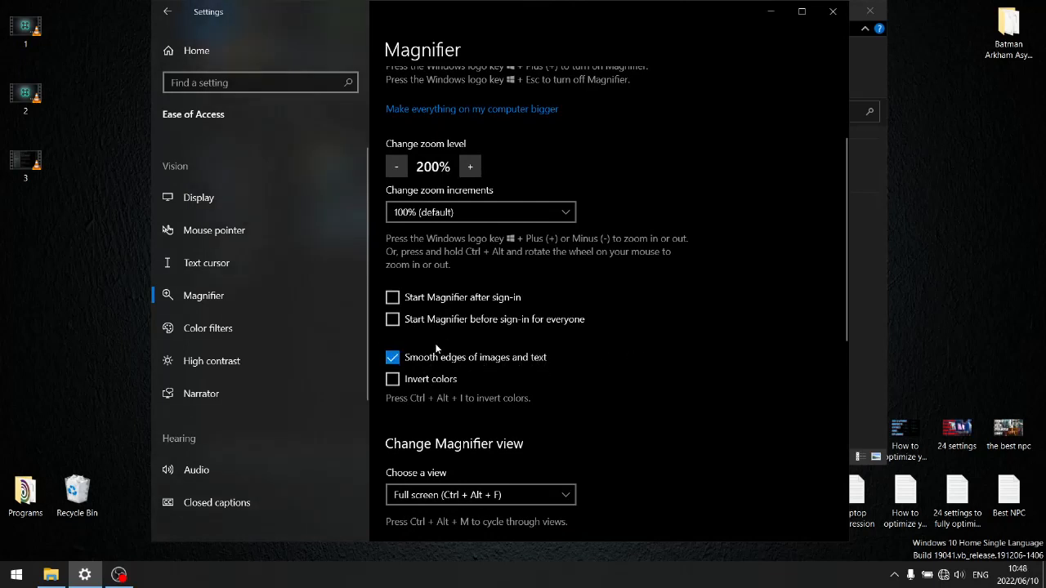
left_click(211, 330)
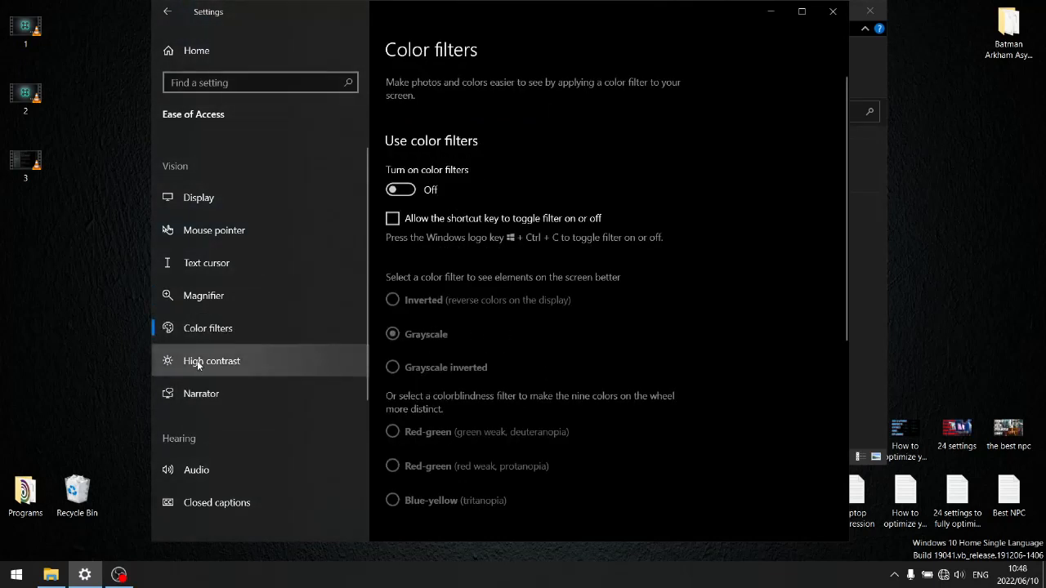
left_click(197, 364)
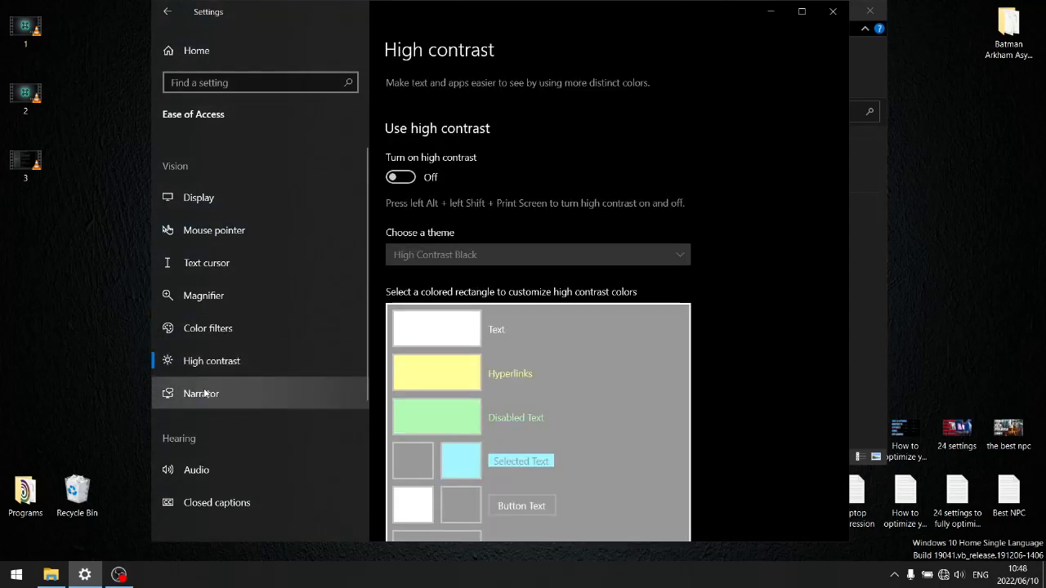
Review the Narrator start-up and voice options, the Audio page and the Closed captions page in Ease of Access
left_click(234, 390)
scroll(431, 299, "down", 2)
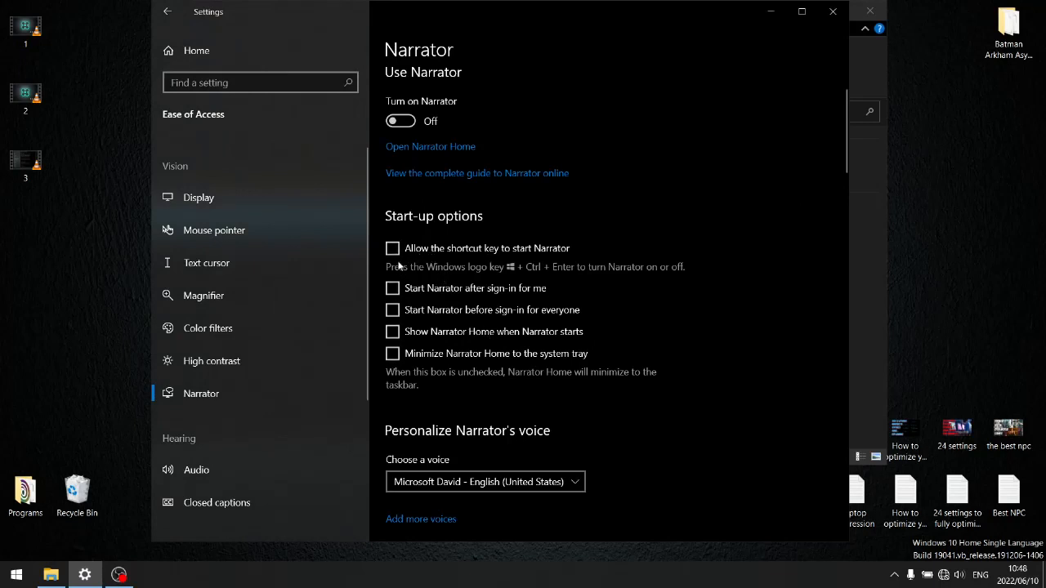
scroll(497, 311, "down", 4)
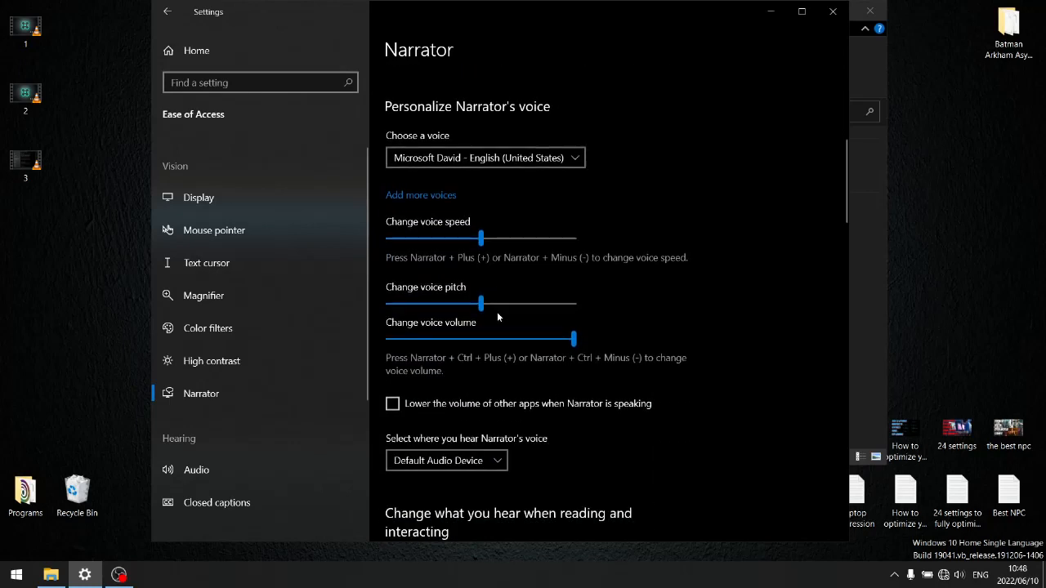
scroll(497, 311, "down", 3)
left_click(280, 458)
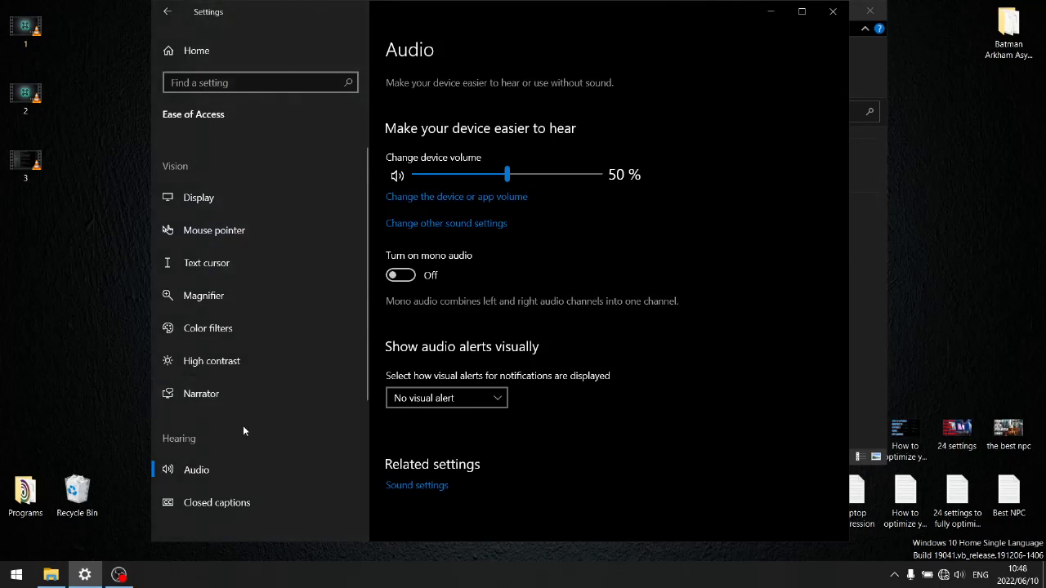
scroll(262, 396, "down", 1)
left_click(221, 445)
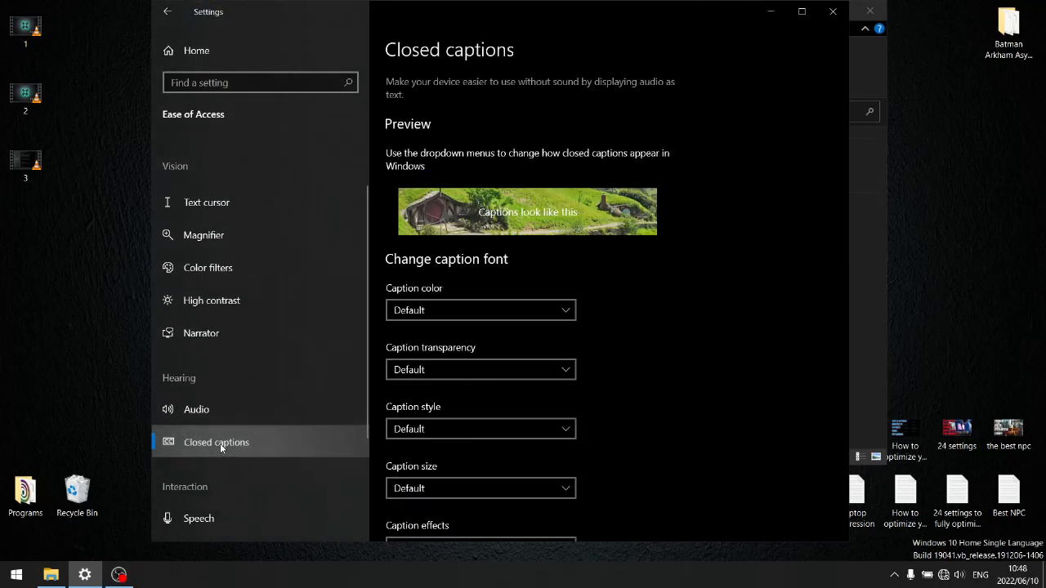
scroll(196, 441, "down", 2)
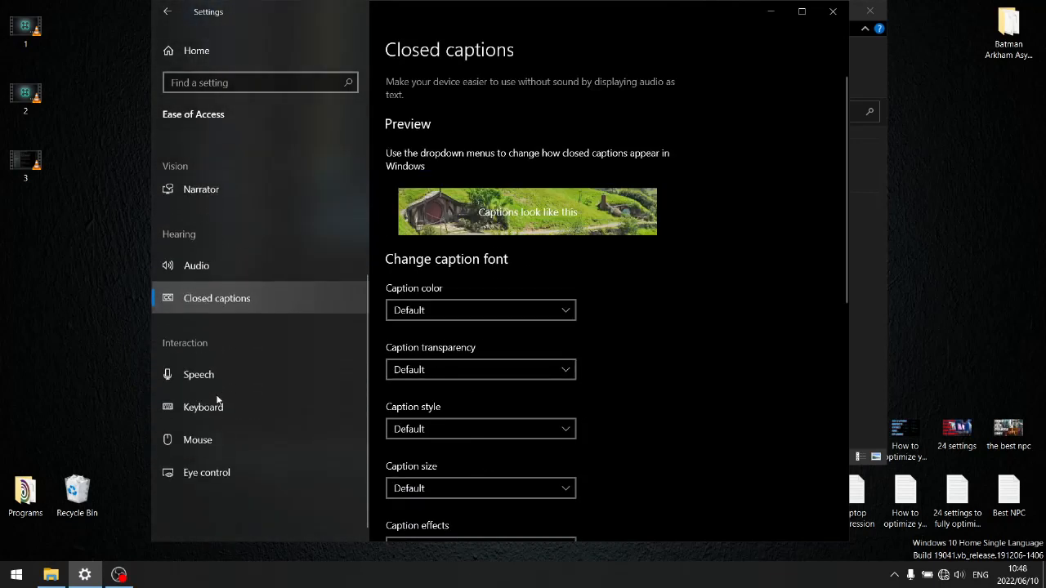
Review the Speech page's dictation and Speech Recognition options, and open the Ease of Access Keyboard page
left_click(206, 378)
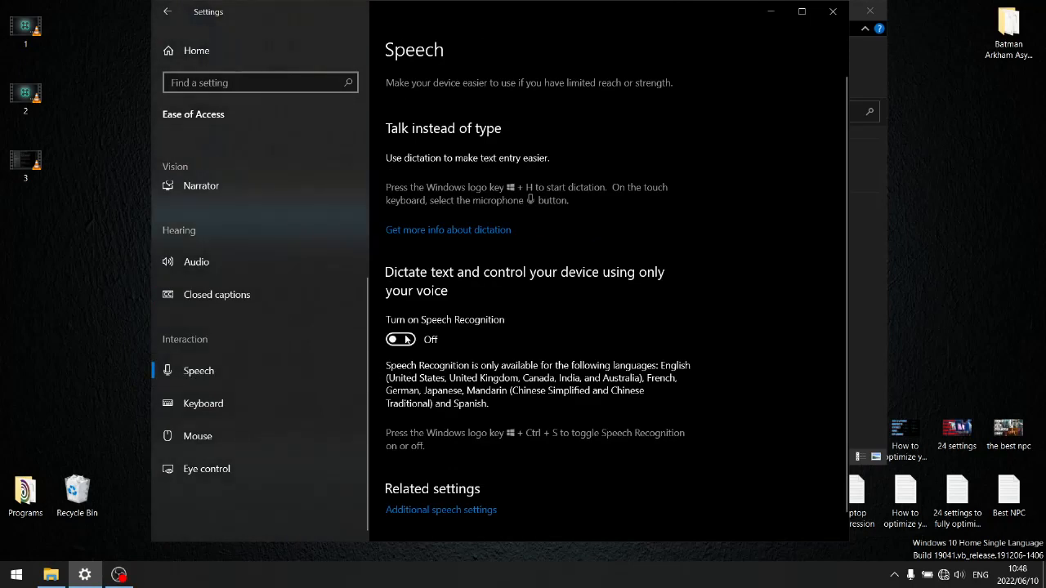
scroll(560, 341, "down", 1)
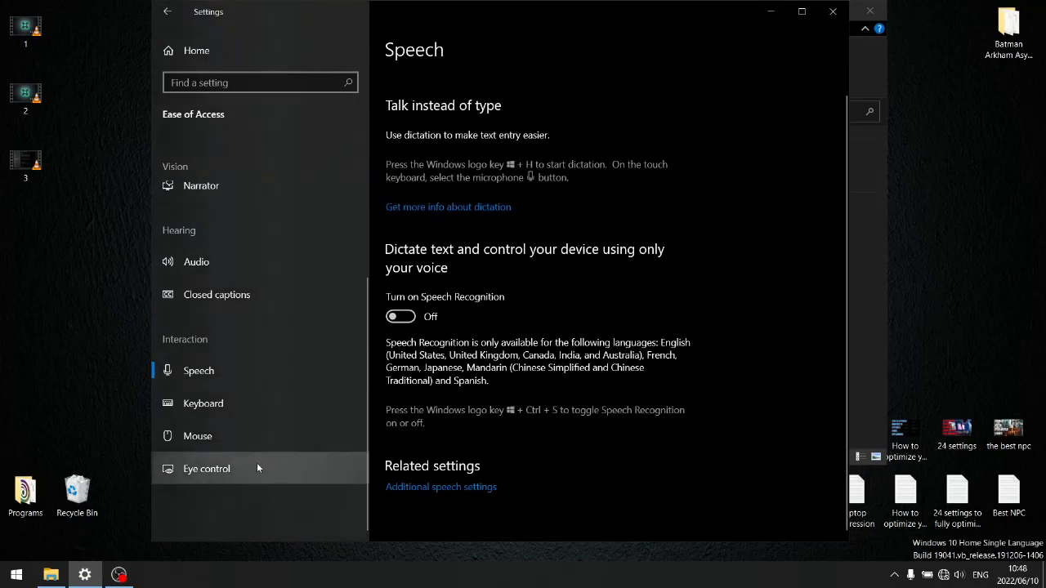
left_click(204, 404)
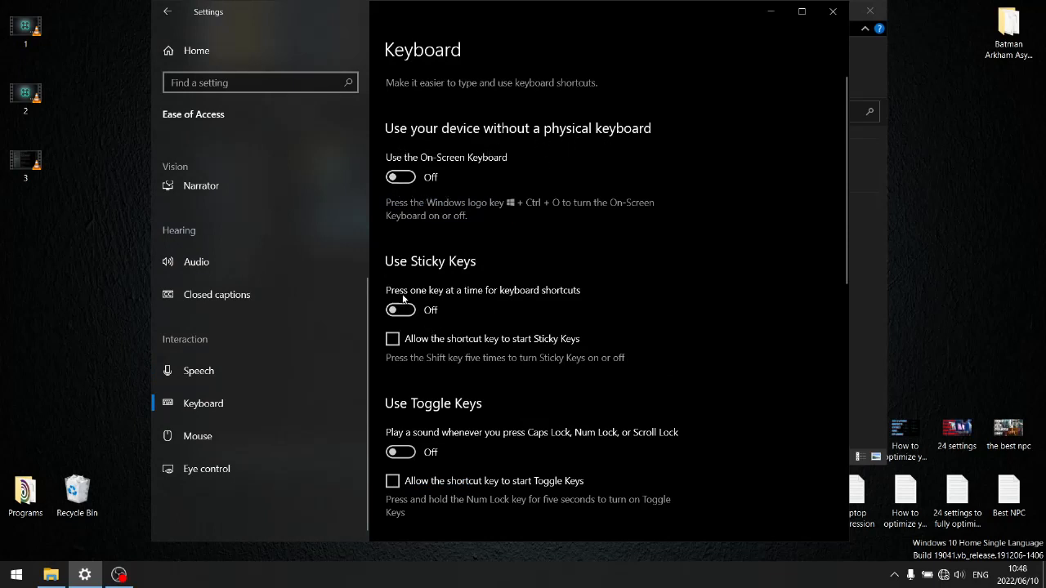
Review the Keyboard page's Sticky, Toggle and Filter Keys options and the Mouse and Eye control pages, and return to the Settings home
scroll(482, 409, "down", 2)
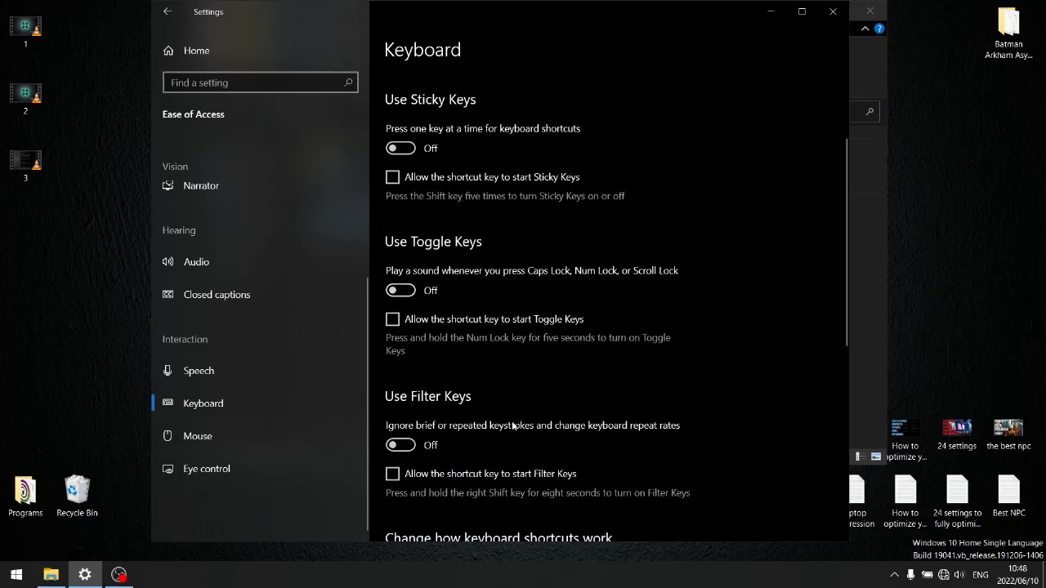
scroll(484, 449, "down", 3)
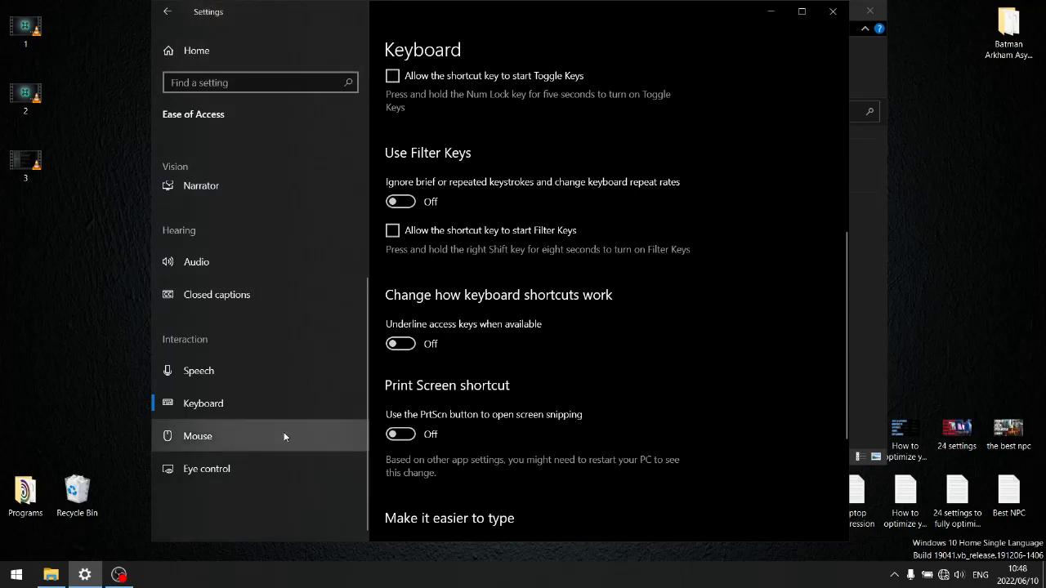
left_click(210, 439)
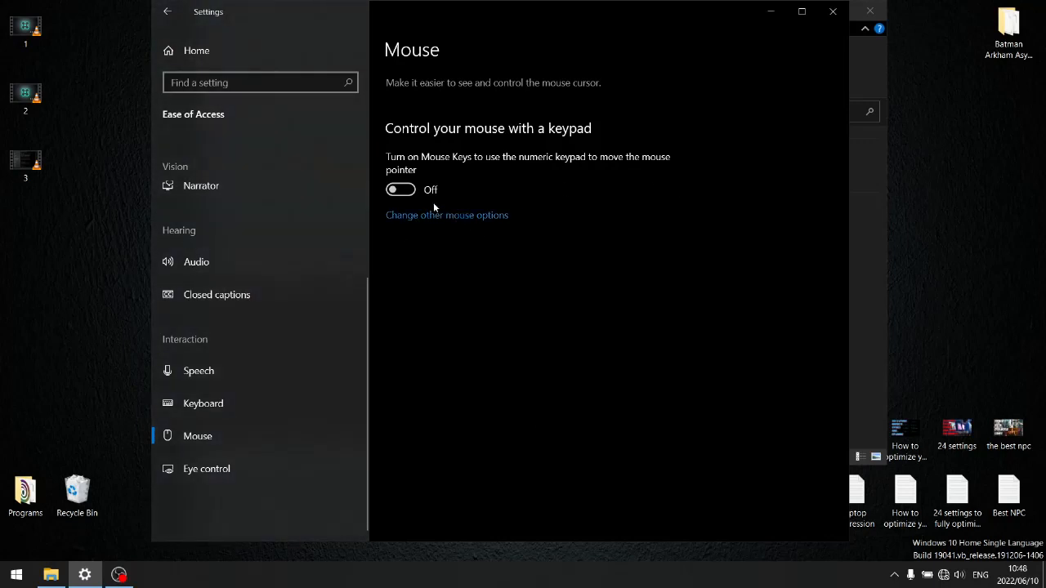
left_click(209, 468)
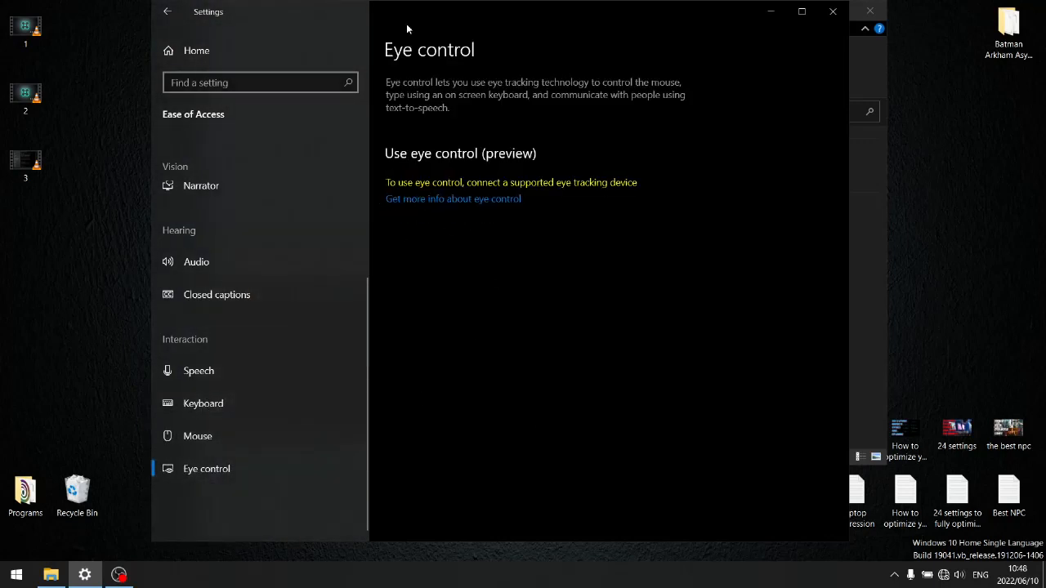
left_click(167, 15)
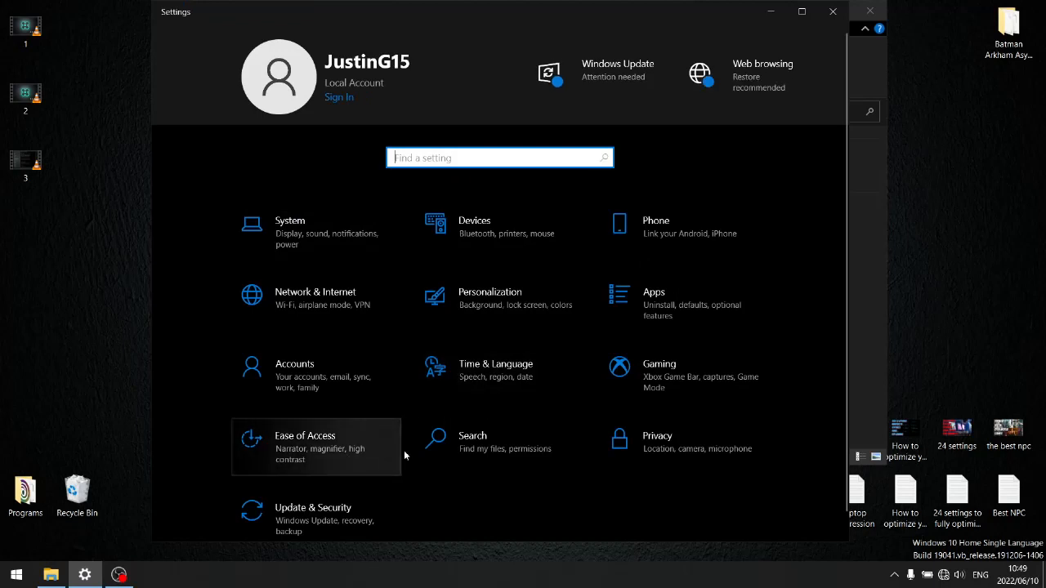
Review the Xbox Game Bar, Captures and Game Mode pages of the Gaming settings
left_click(698, 359)
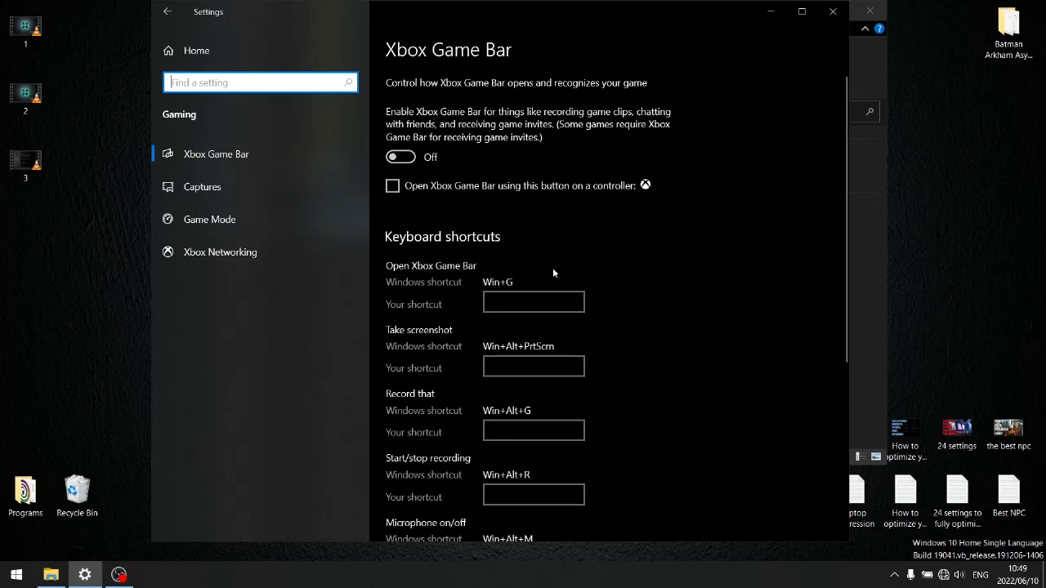
scroll(552, 267, "down", 2)
left_click(258, 190)
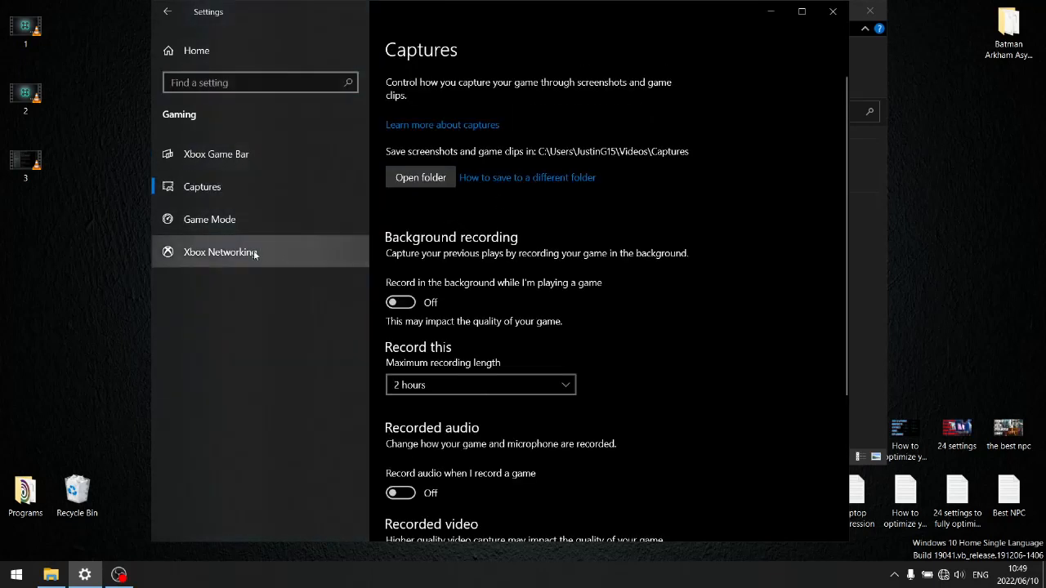
left_click(217, 222)
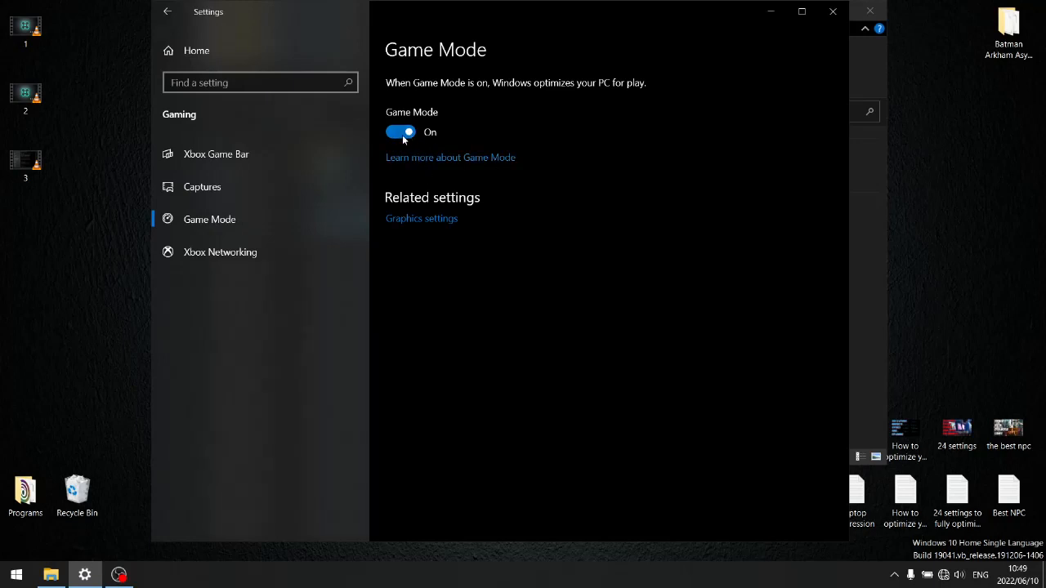
Review the Graphics settings related to Game Mode, covering hardware-accelerated GPU scheduling and the per-app performance preferences
left_click(413, 220)
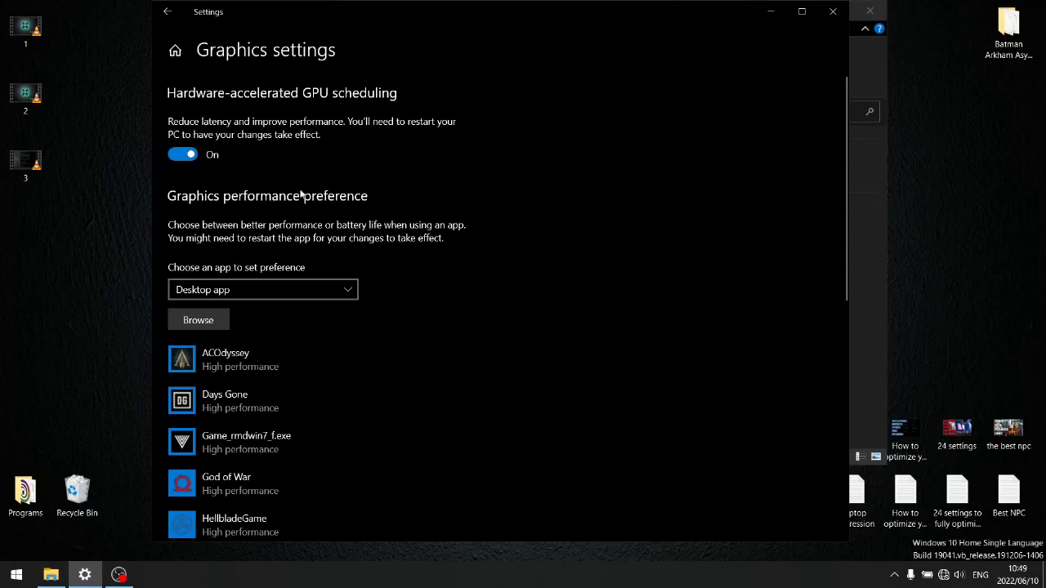
left_click(167, 11)
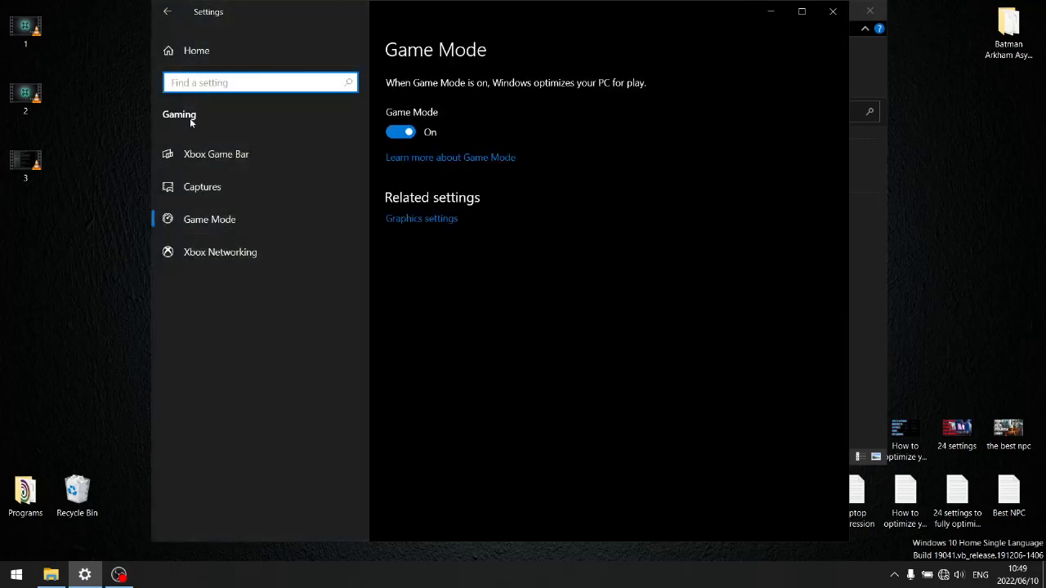
left_click(421, 217)
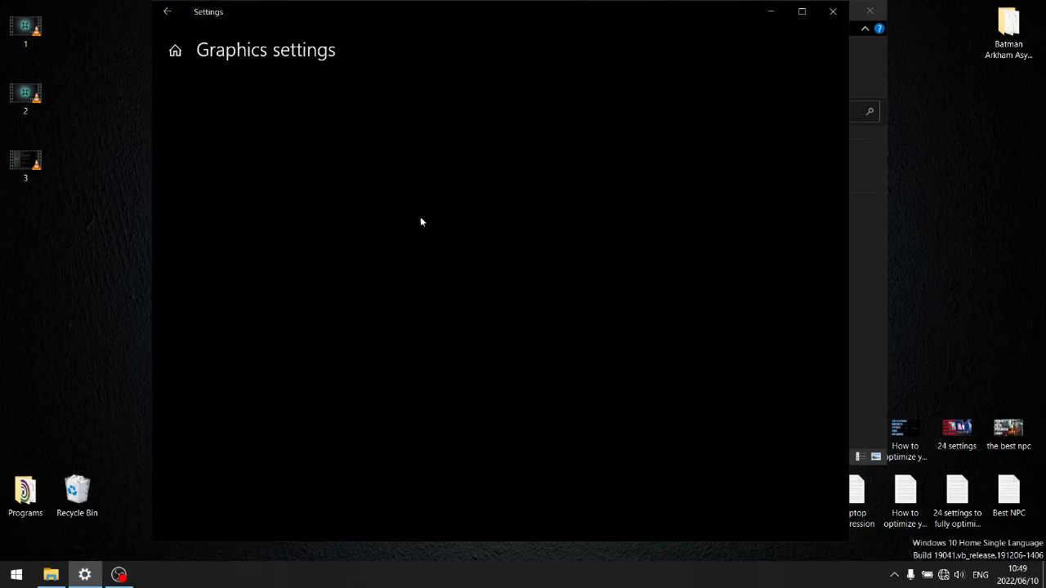
scroll(242, 330, "down", 3)
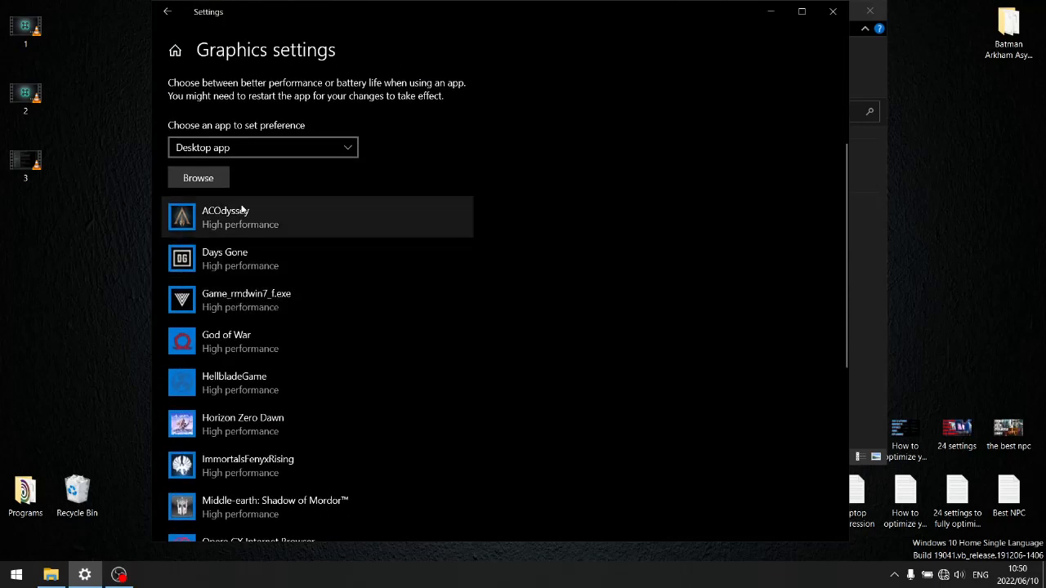
Browse the Games folder on Local Disk (C:) for a desktop app to add, and review the apps already in the preference list
left_click(182, 180)
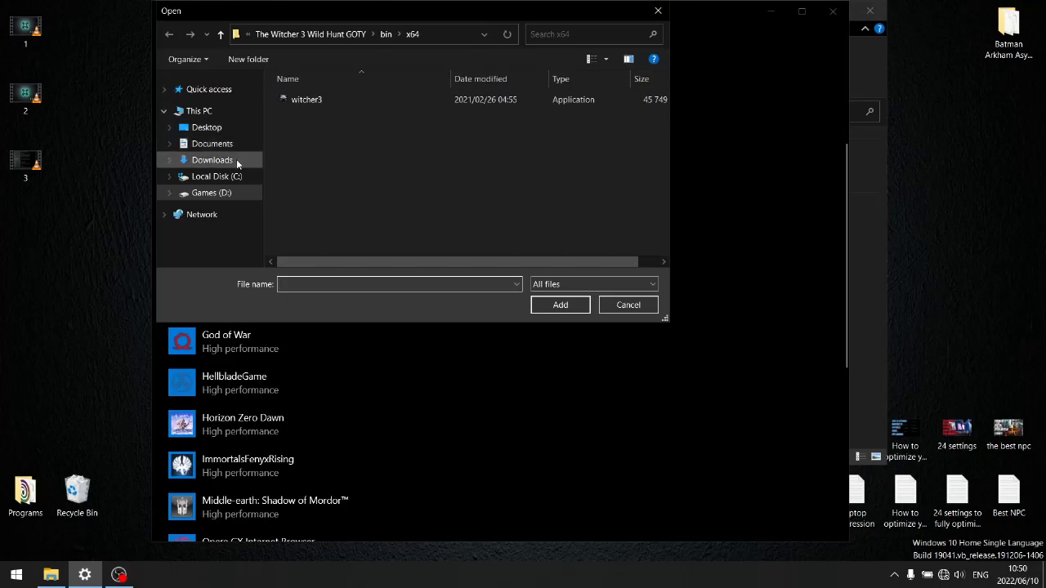
left_click(195, 112)
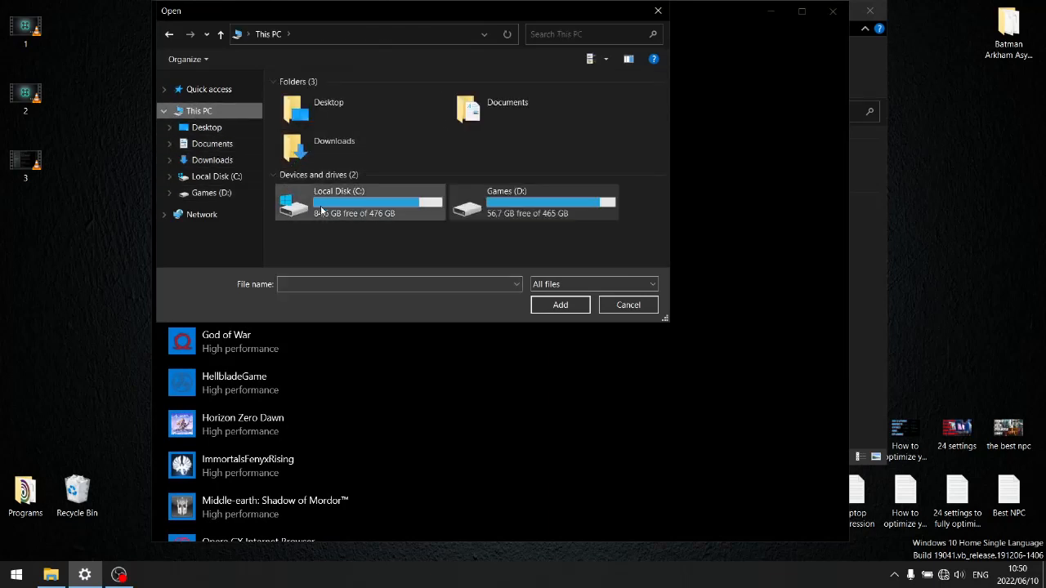
double_click(331, 204)
double_click(308, 115)
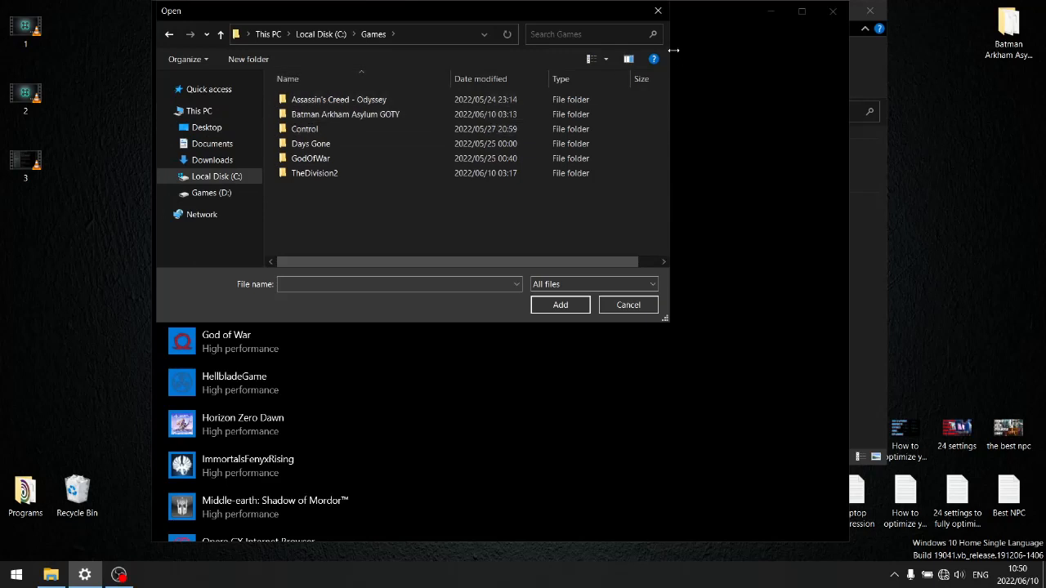
left_click(657, 11)
scroll(339, 262, "down", 5)
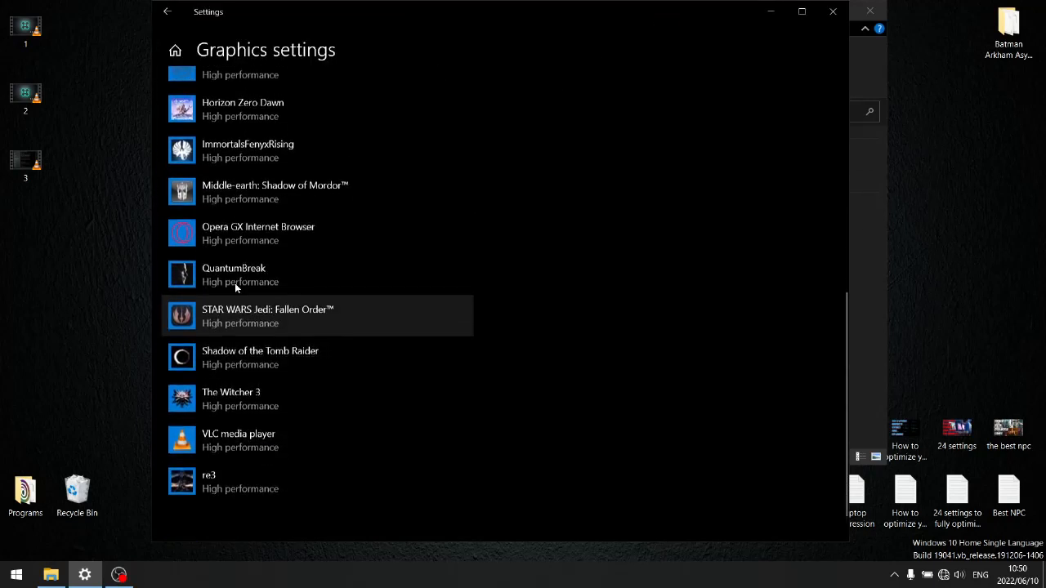
scroll(234, 283, "up", 5)
left_click(198, 260)
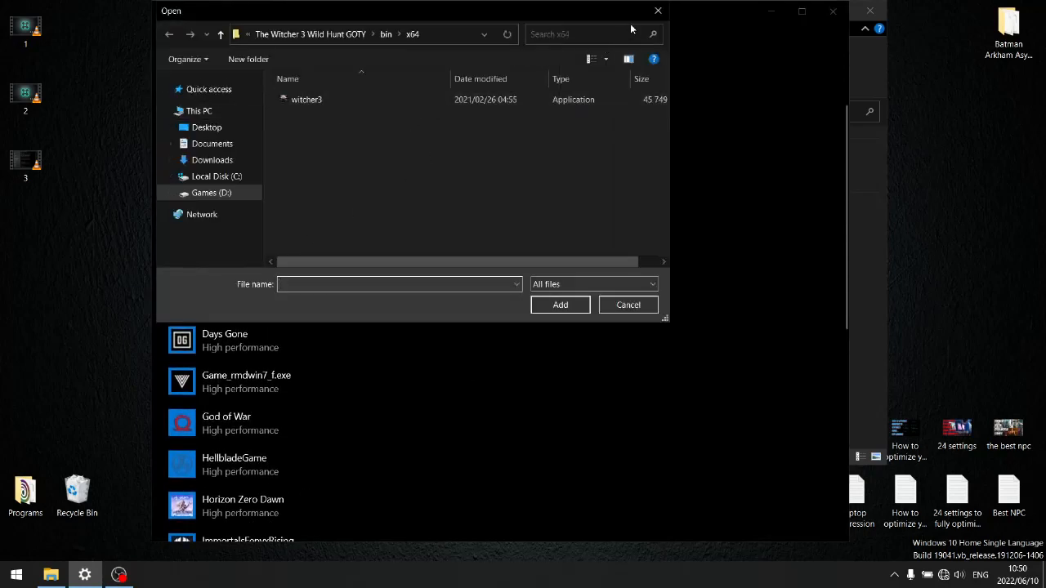
left_click(657, 11)
Save High performance as the graphics preference for the re3 app
scroll(417, 320, "down", 3)
scroll(261, 380, "down", 3)
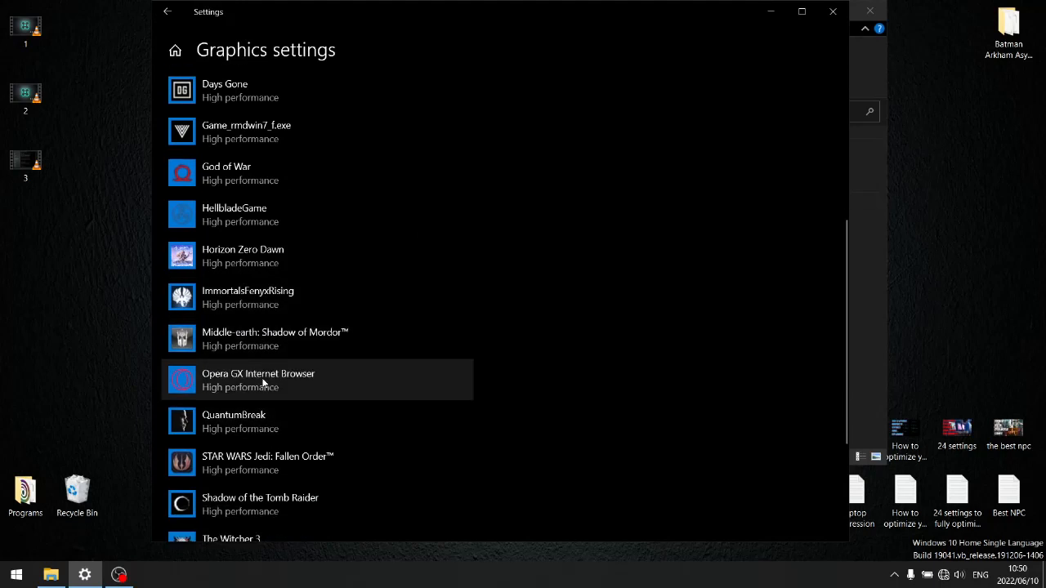
left_click(234, 451)
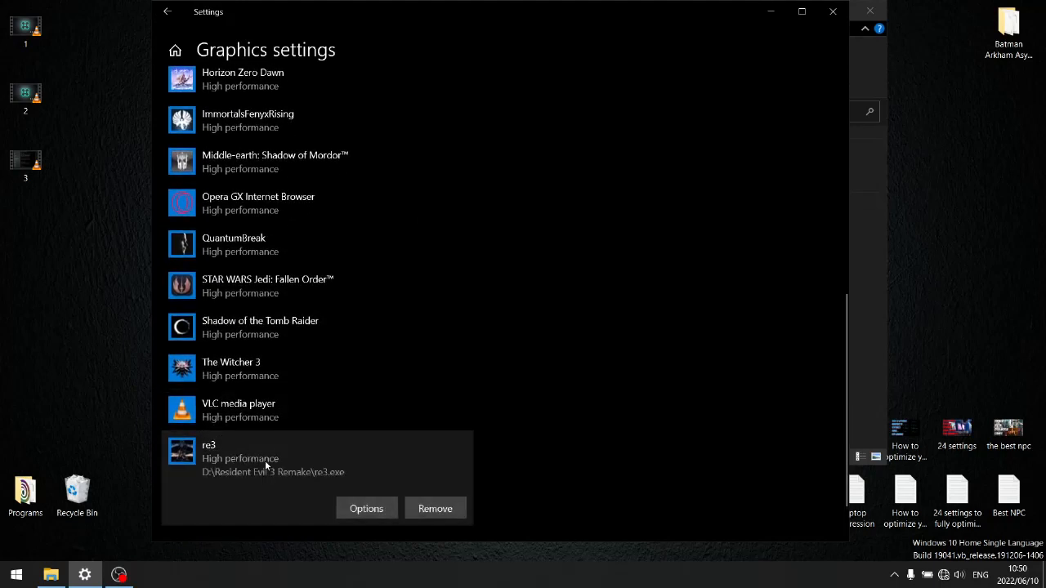
left_click(366, 509)
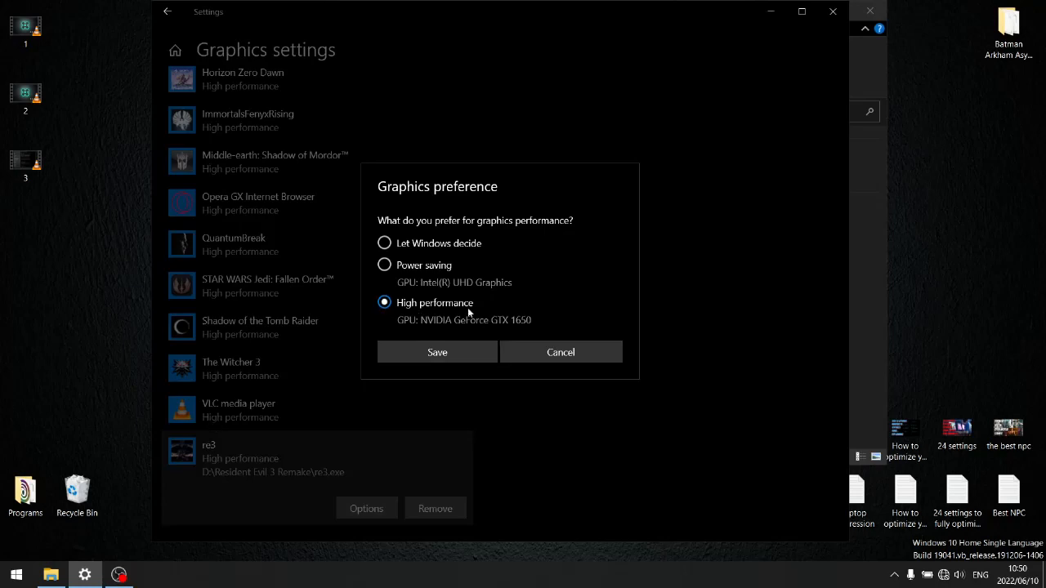
left_click(441, 354)
scroll(621, 135, "up", 10)
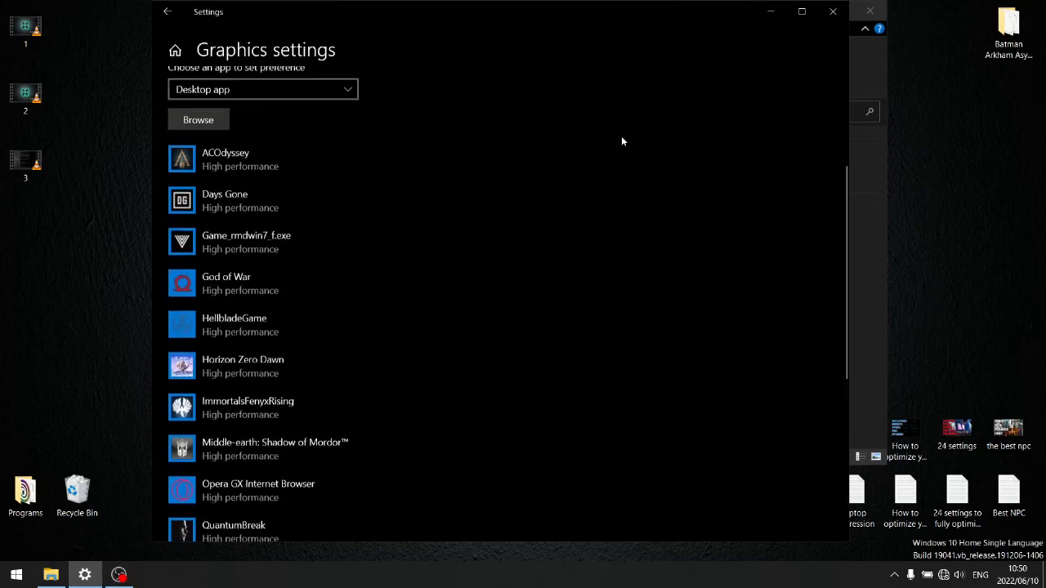
Review the Xbox Networking page of the Gaming settings and return to the Settings home
left_click(172, 12)
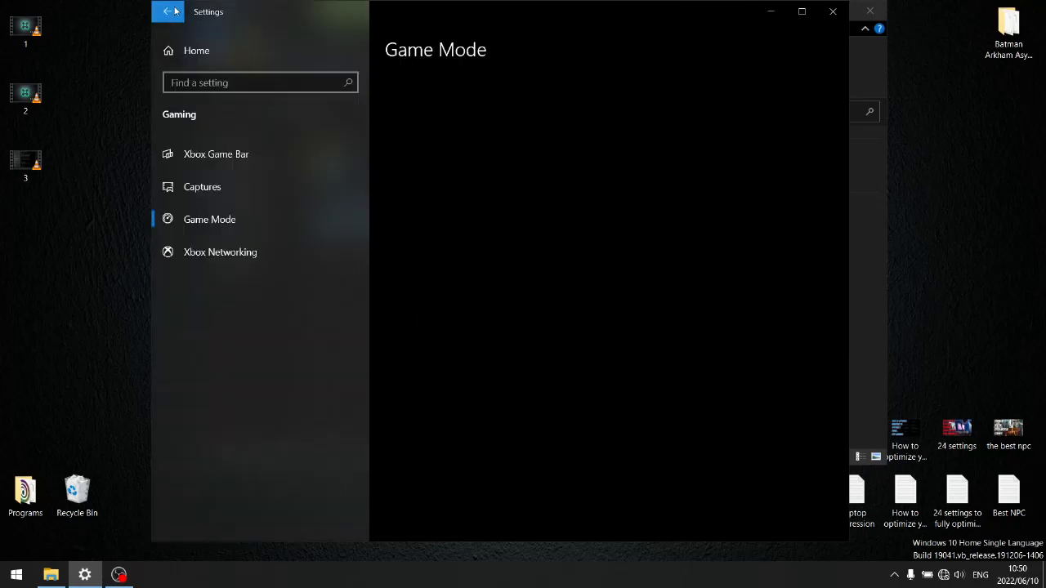
left_click(255, 252)
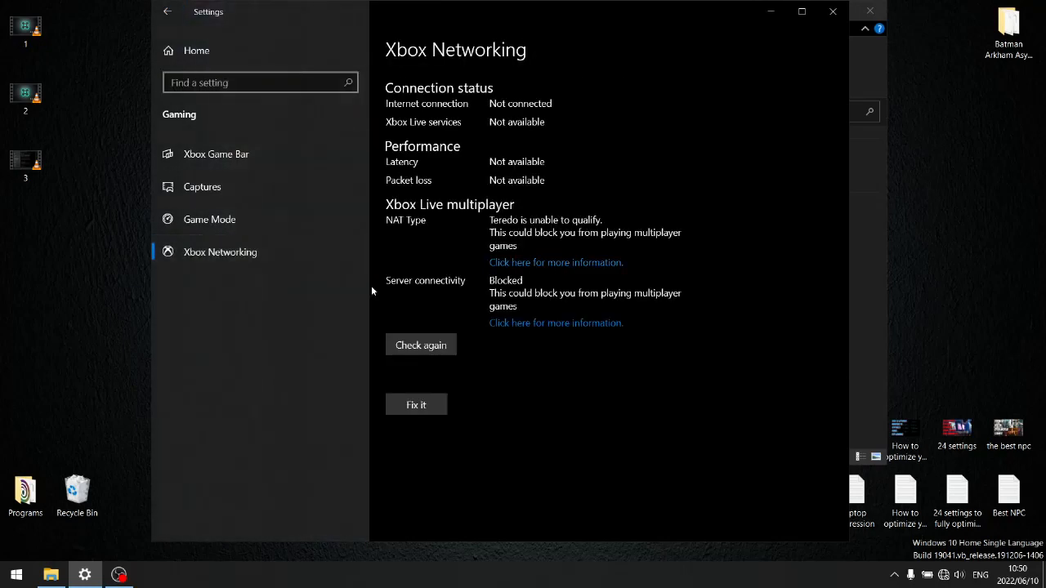
left_click(166, 11)
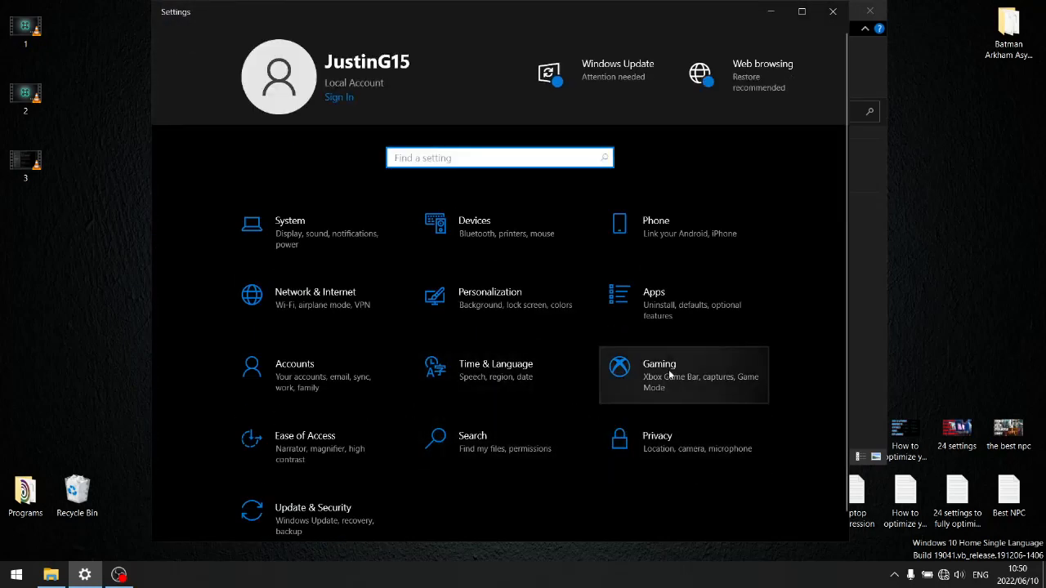
Review the Date & time and Region pages of Time & Language and the Your info page of Accounts
left_click(455, 377)
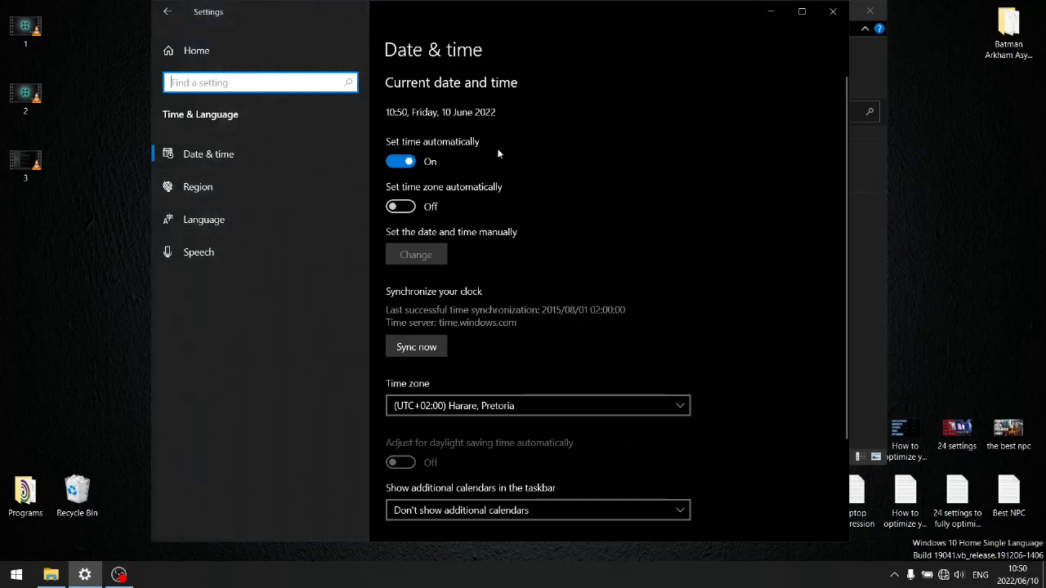
left_click(220, 184)
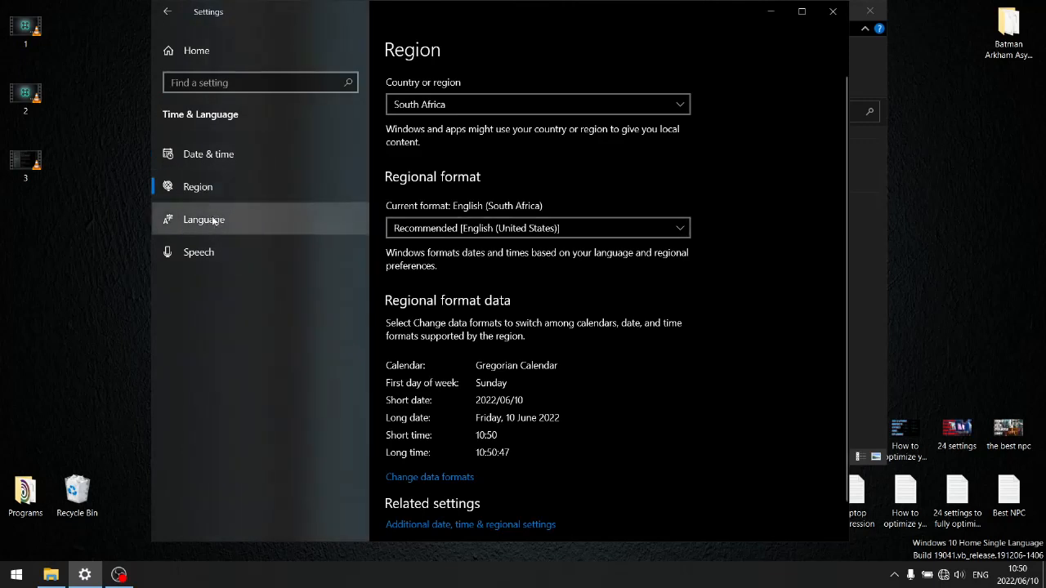
left_click(166, 11)
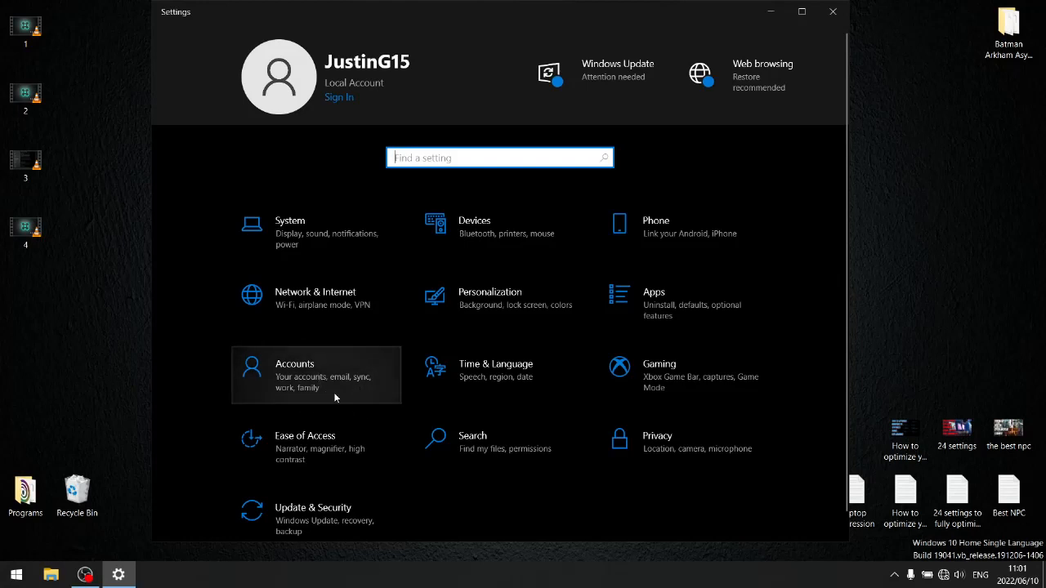
left_click(298, 385)
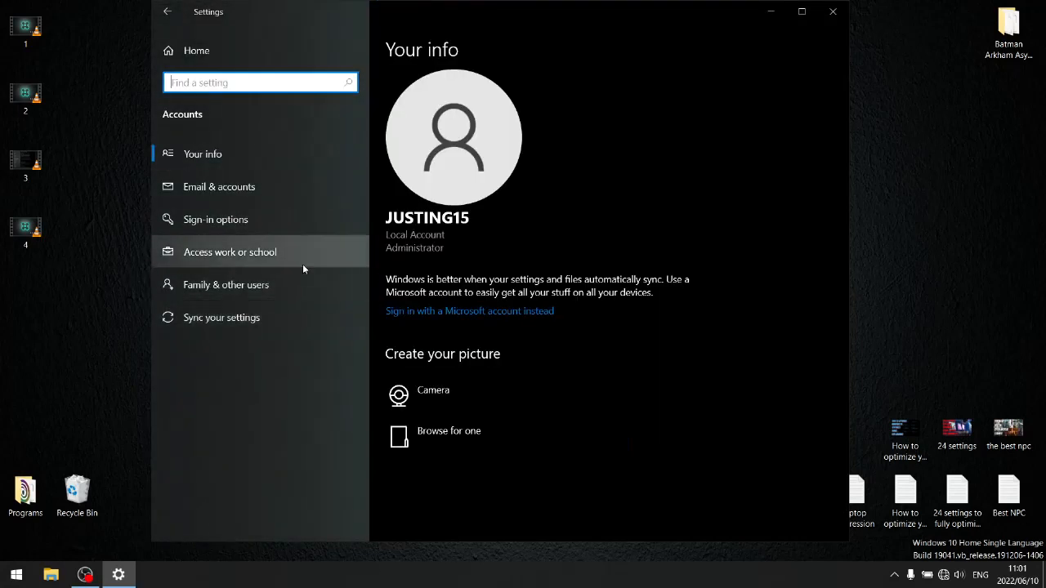
left_click(170, 13)
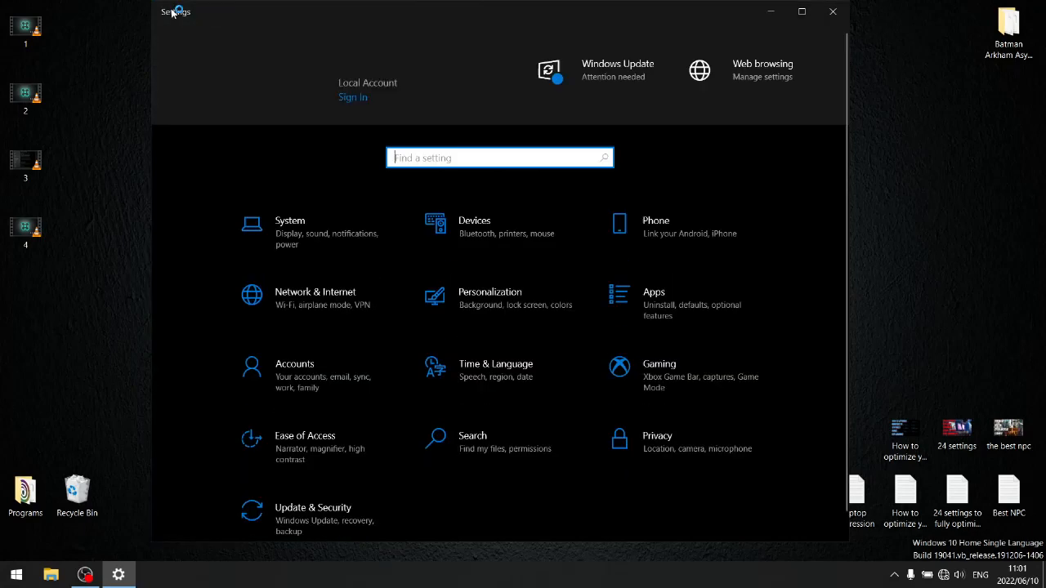
Review the installed programs listed under Apps & features in the Apps settings
left_click(657, 297)
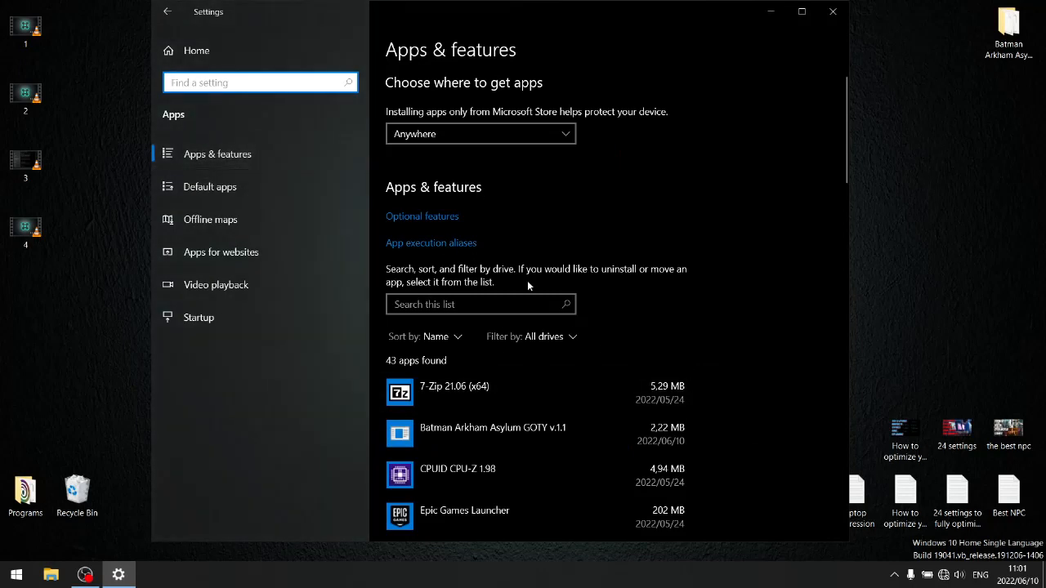
scroll(638, 425, "down", 3)
scroll(624, 366, "down", 6)
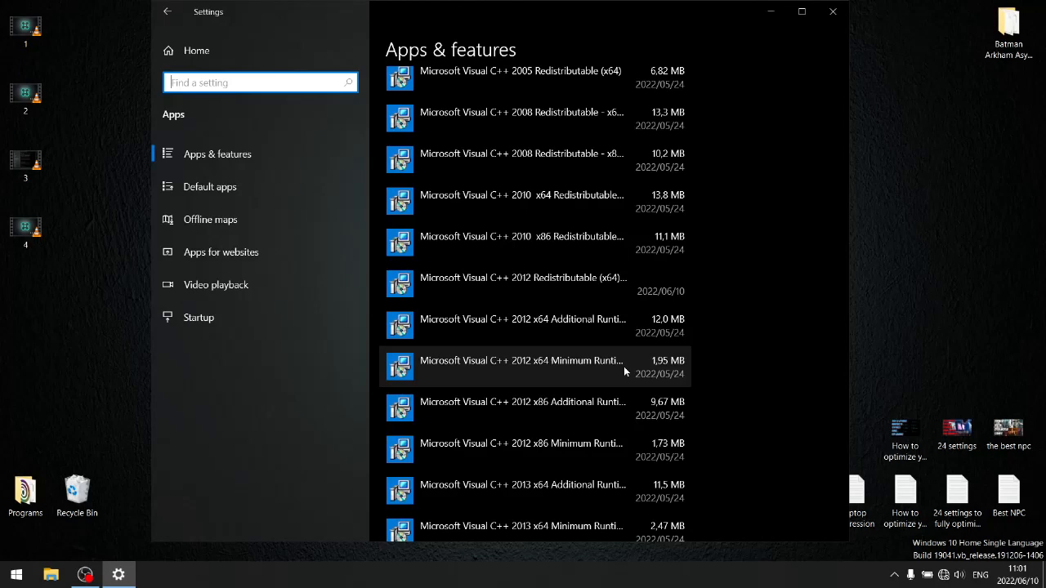
scroll(623, 372, "down", 2)
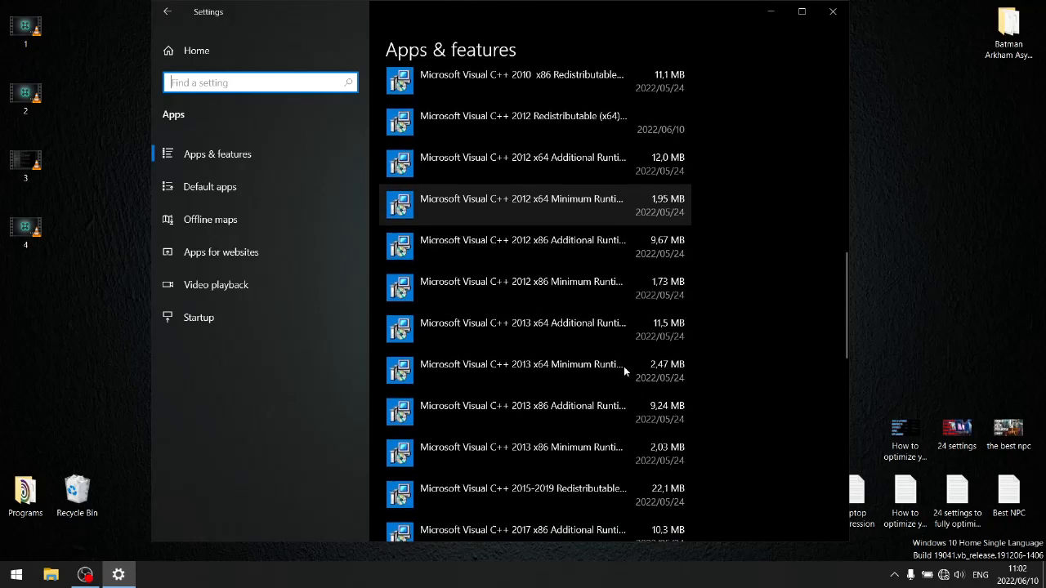
scroll(623, 372, "down", 2)
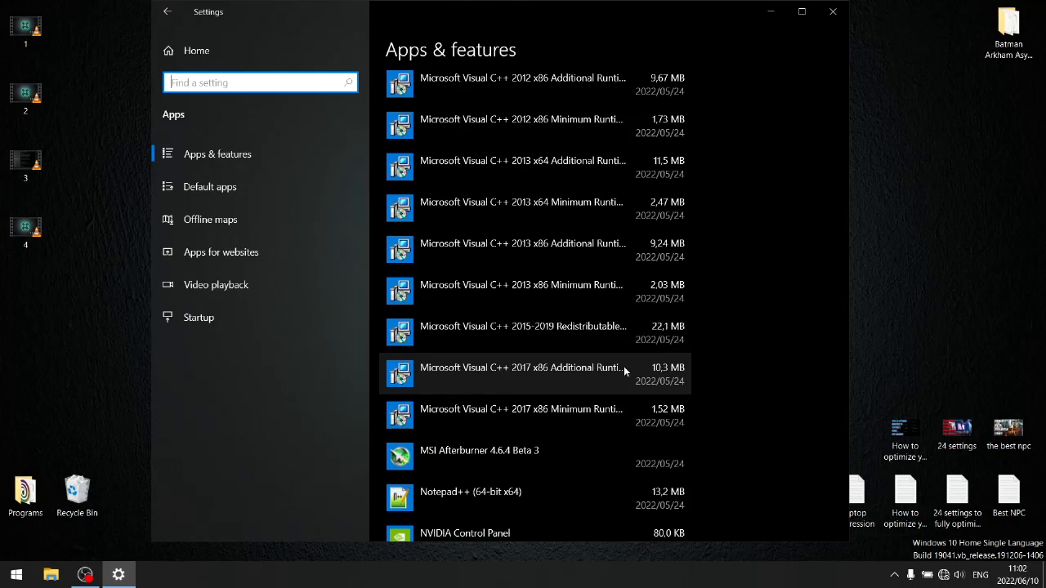
scroll(570, 378, "down", 3)
scroll(524, 433, "down", 2)
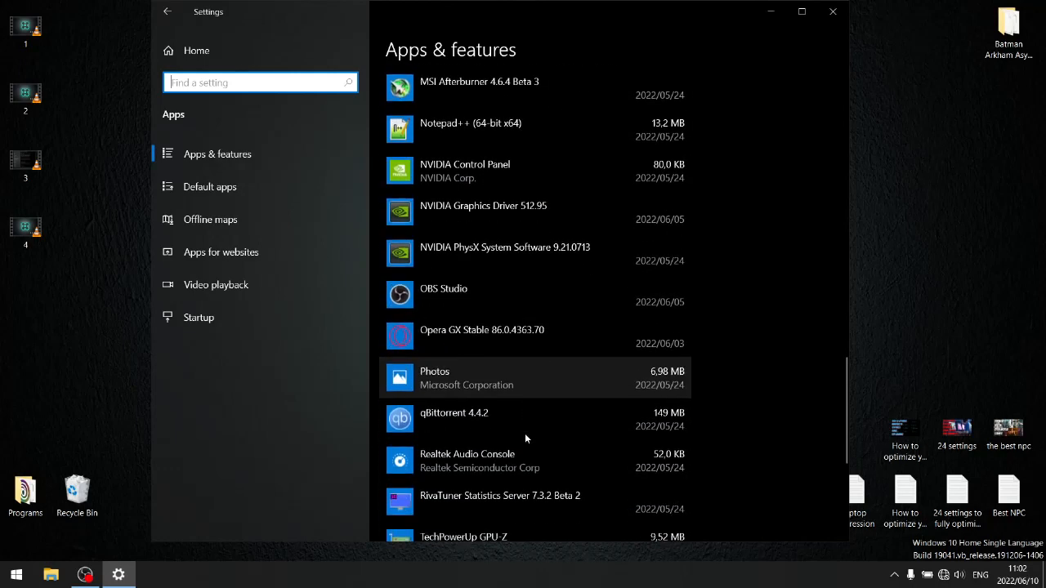
scroll(525, 433, "down", 2)
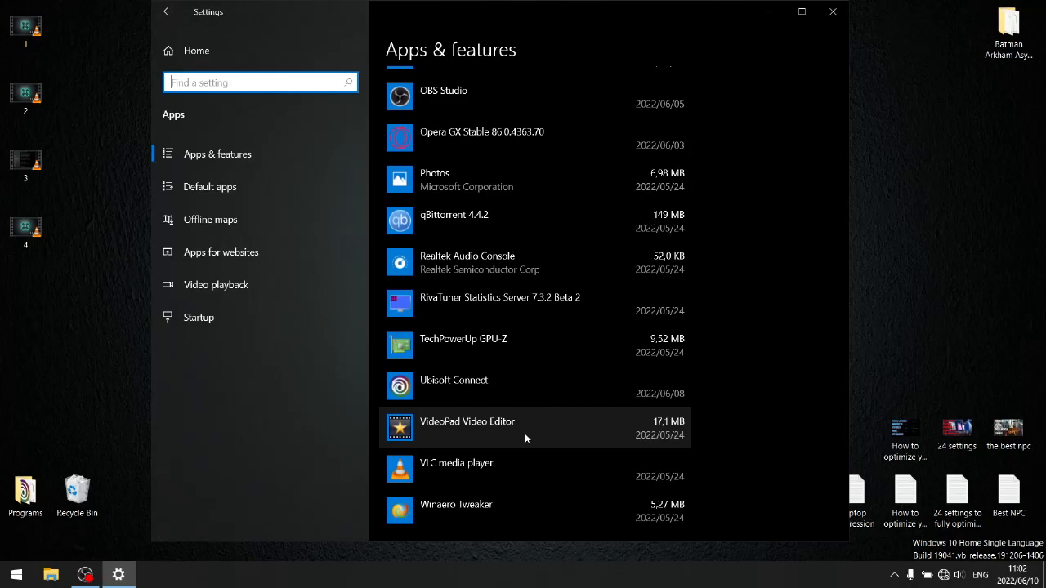
Return to the start of the Apps & features list and expand the Batman Arkham Asylum GOTY v.1.1 entry to show its uninstall option
scroll(525, 438, "up", 10)
scroll(578, 374, "up", 6)
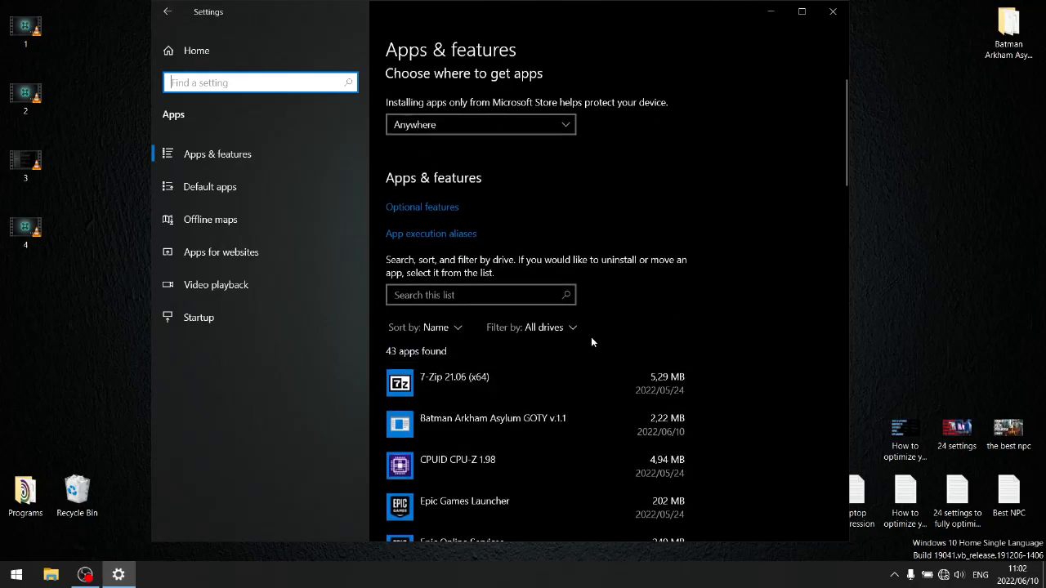
scroll(591, 341, "down", 2)
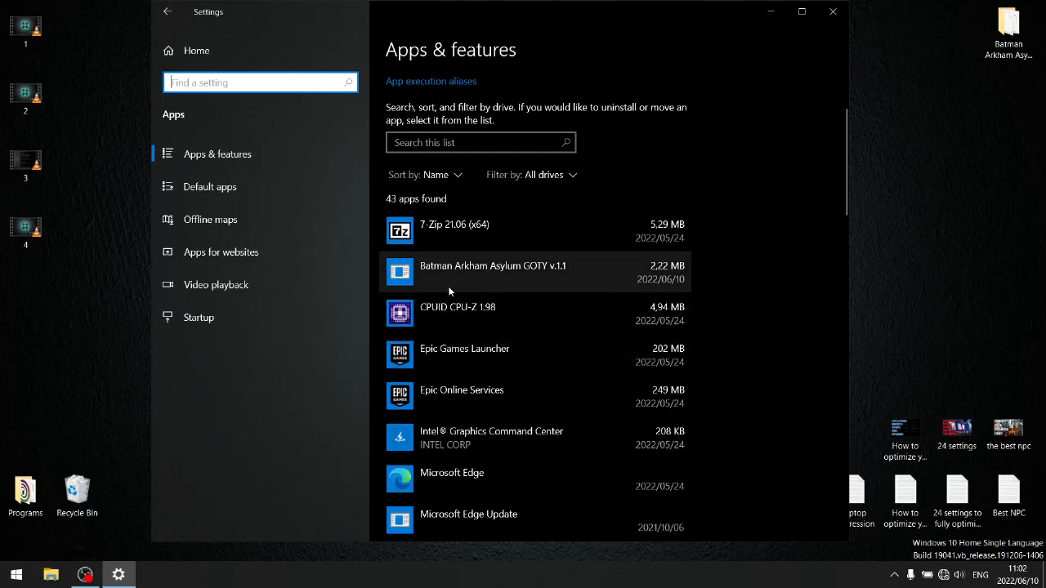
left_click(449, 292)
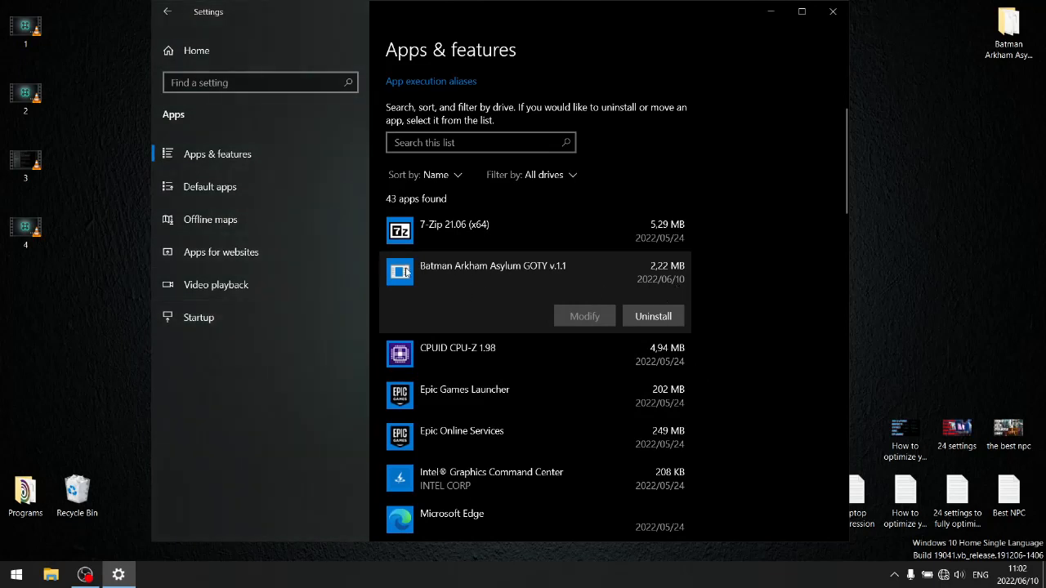
Review the Default apps page, including the video player choices, and the Offline maps and Apps for websites pages
left_click(189, 186)
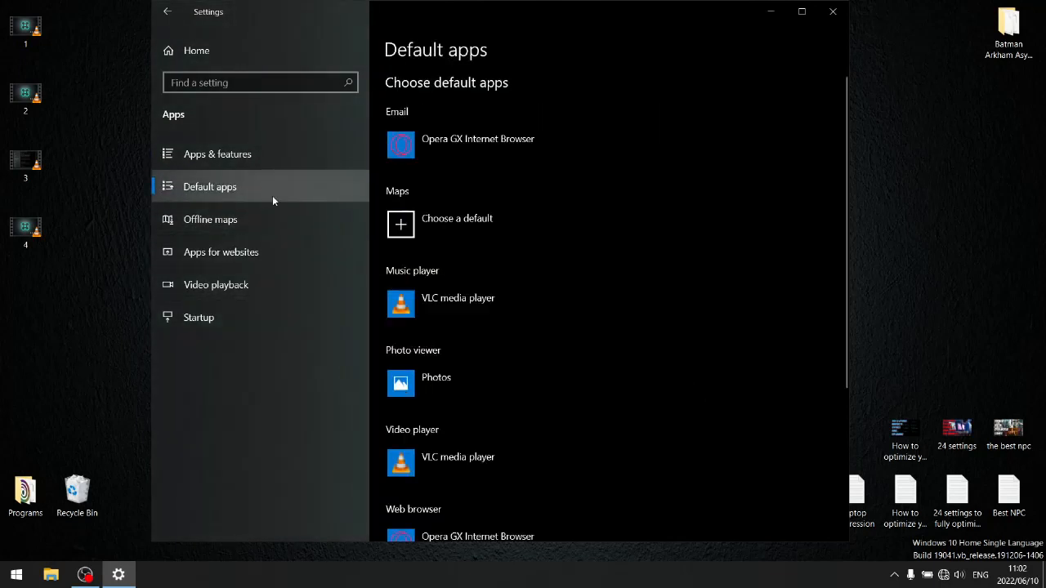
scroll(500, 325, "down", 3)
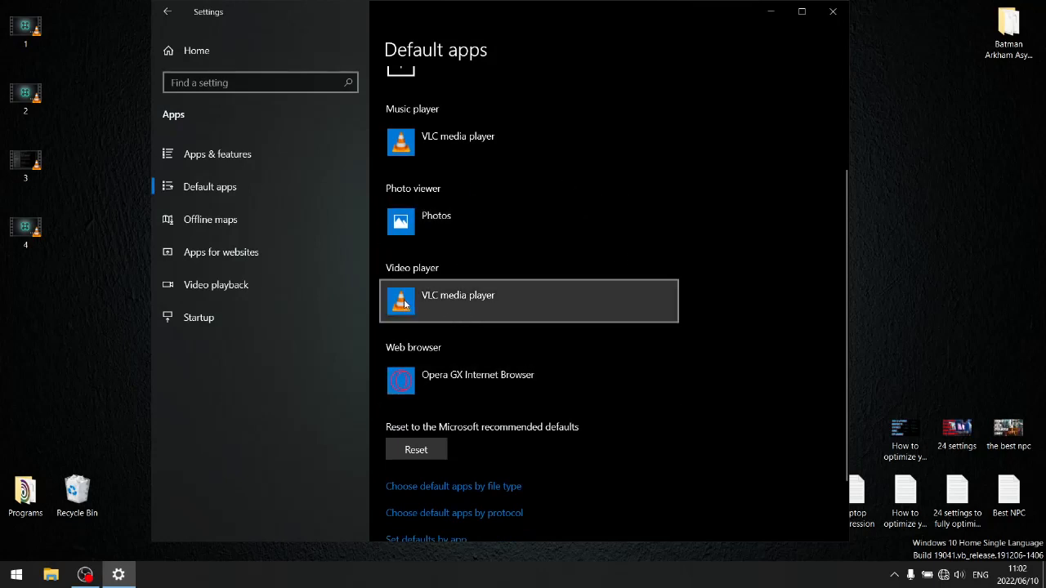
left_click(467, 301)
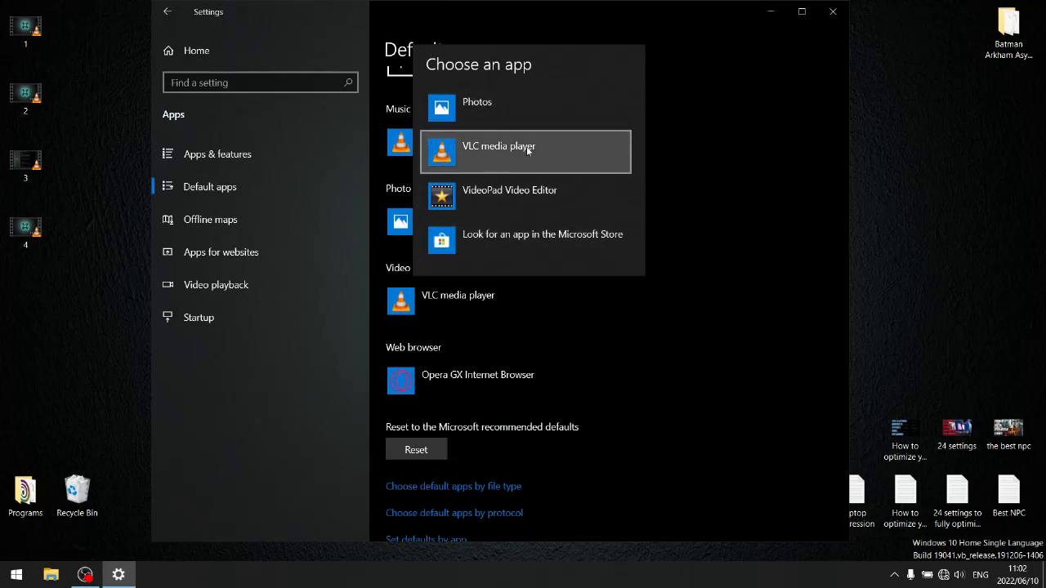
left_click(757, 335)
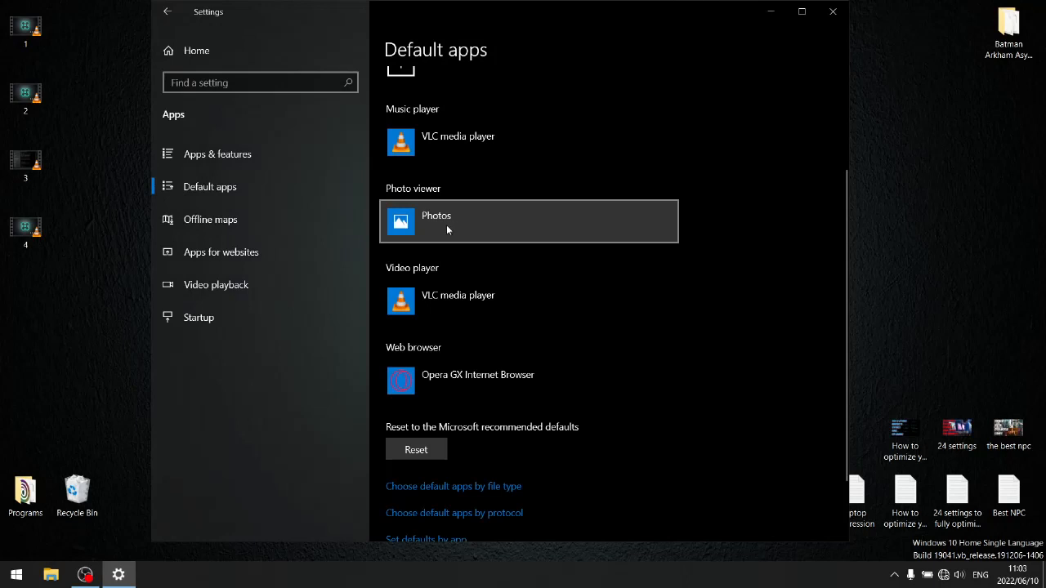
scroll(446, 226, "up", 1)
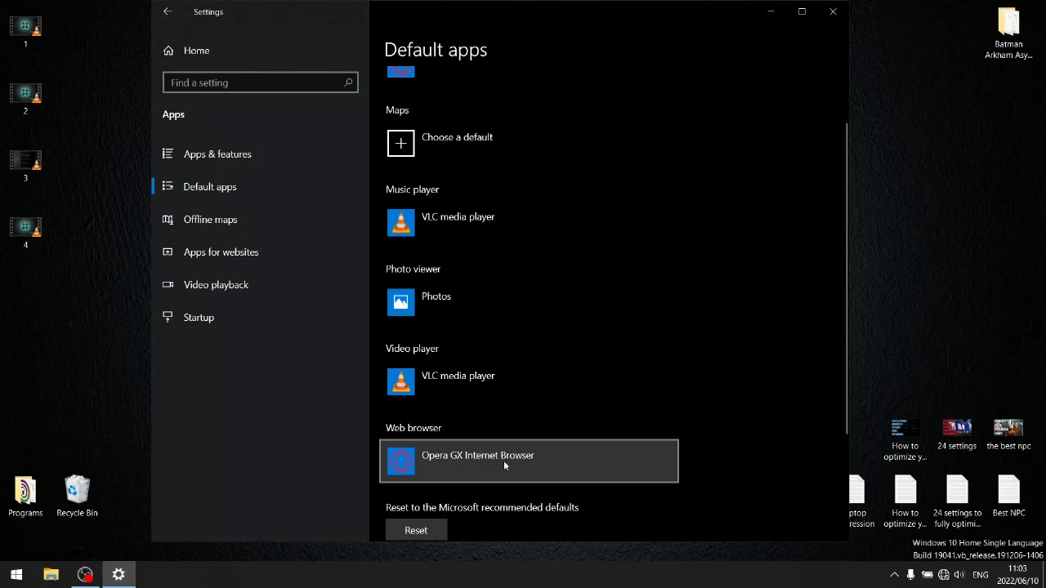
left_click(262, 222)
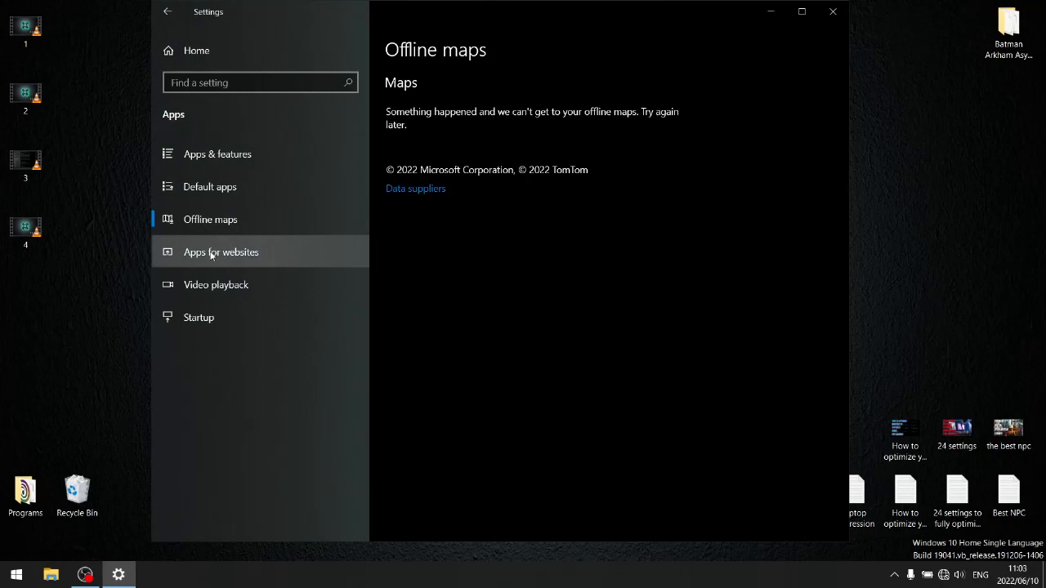
left_click(211, 255)
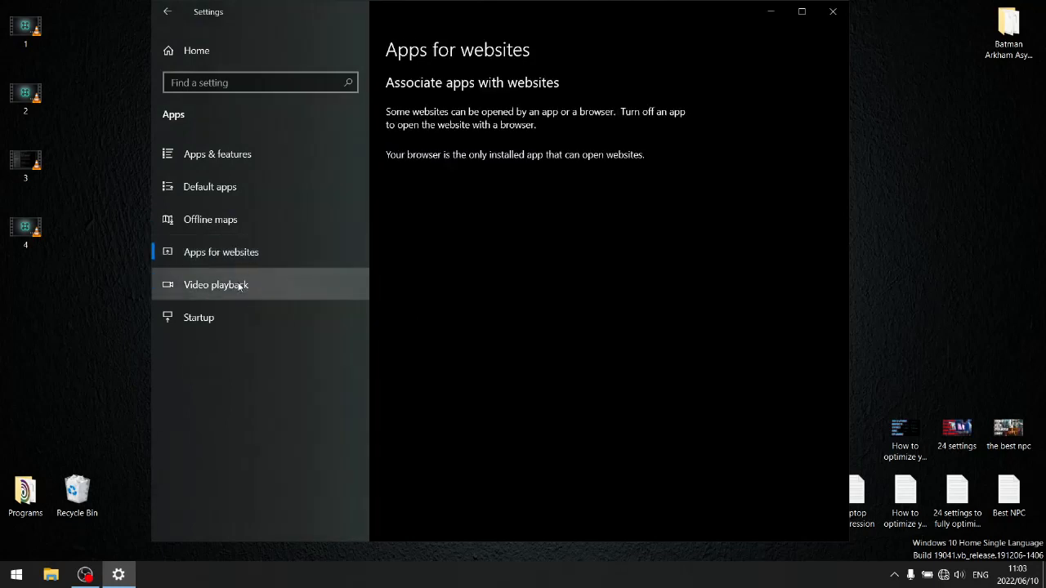
Set video playback on battery power to Optimize for video quality, and review the Startup apps page before returning to the Settings home
left_click(233, 288)
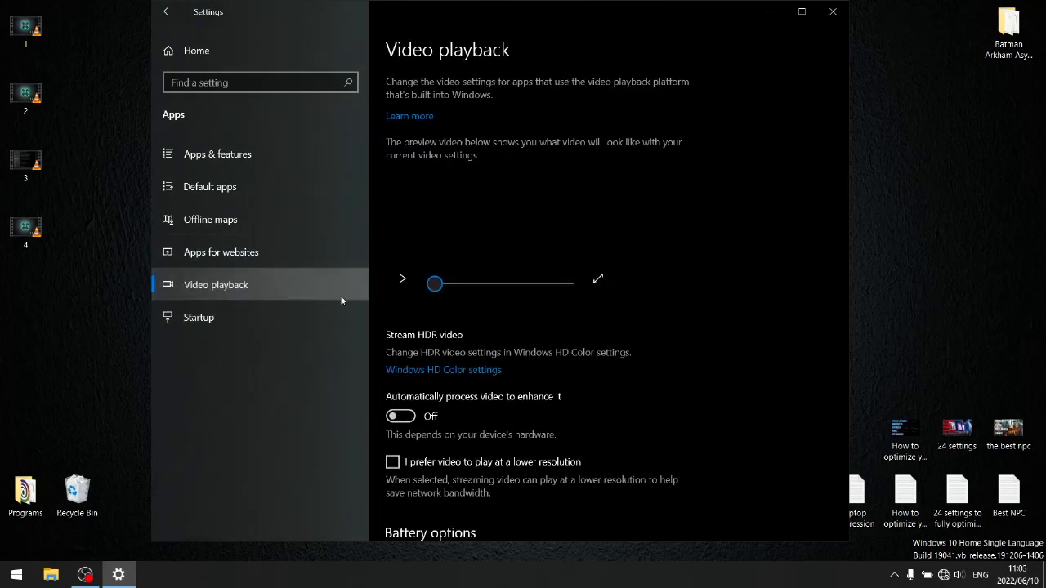
scroll(539, 474, "down", 3)
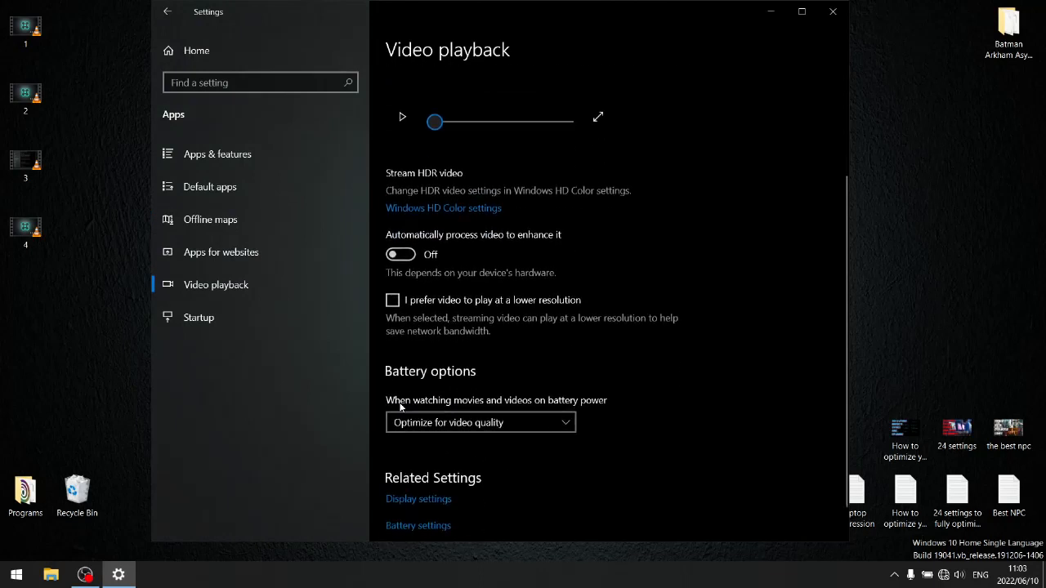
left_click(521, 425)
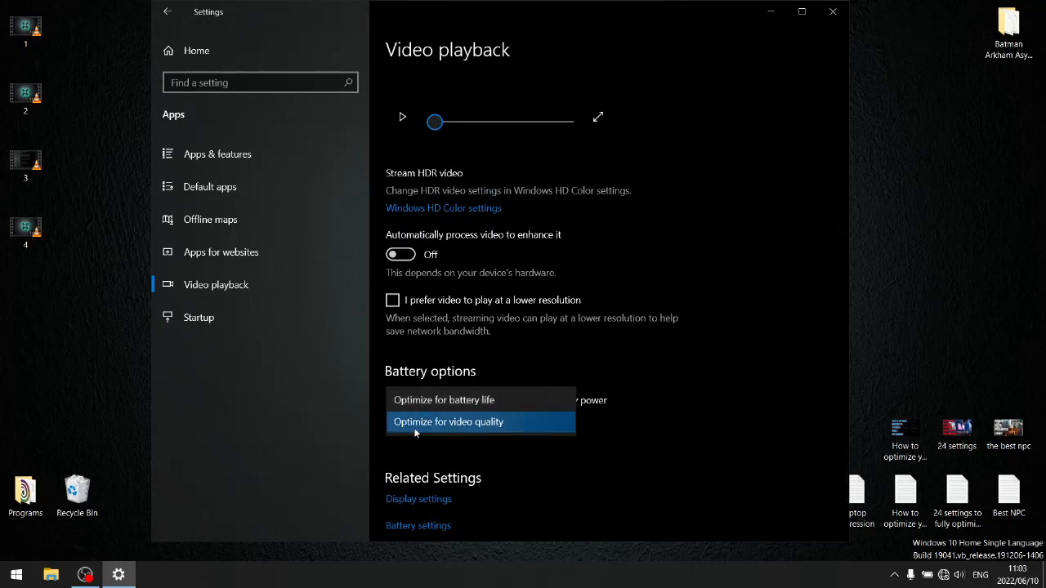
left_click(502, 423)
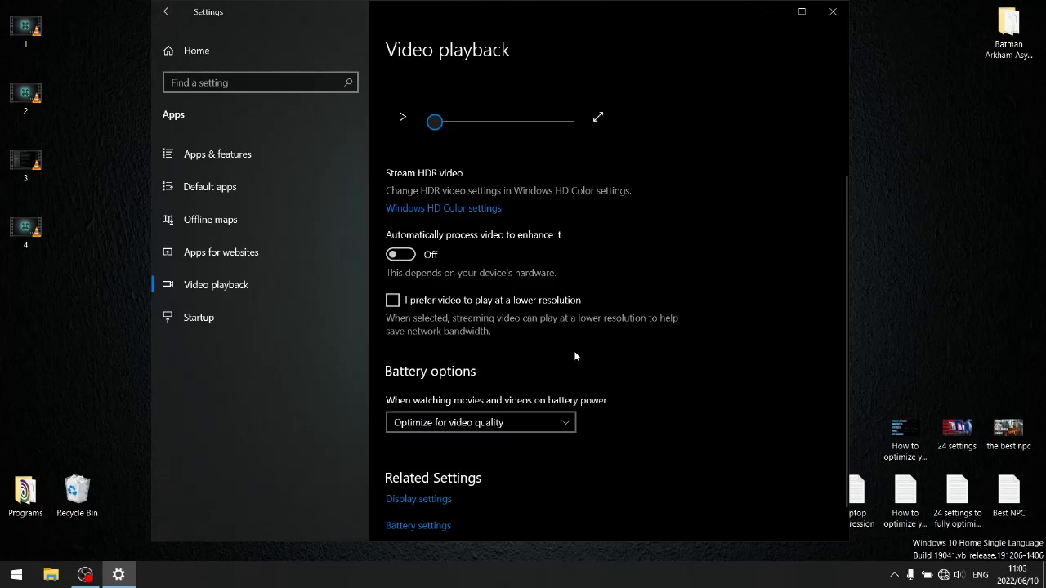
scroll(552, 433, "down", 2)
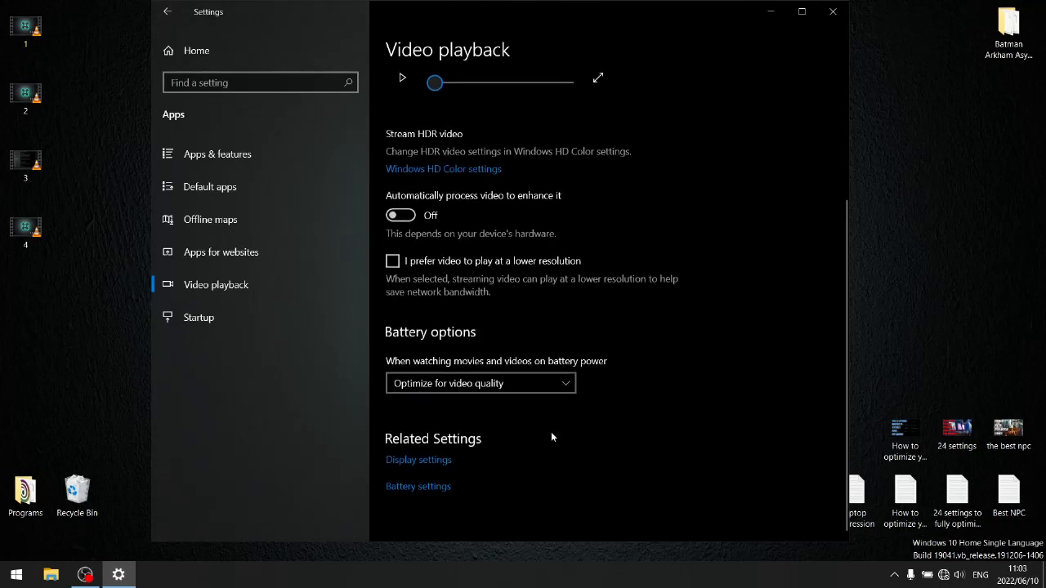
left_click(186, 319)
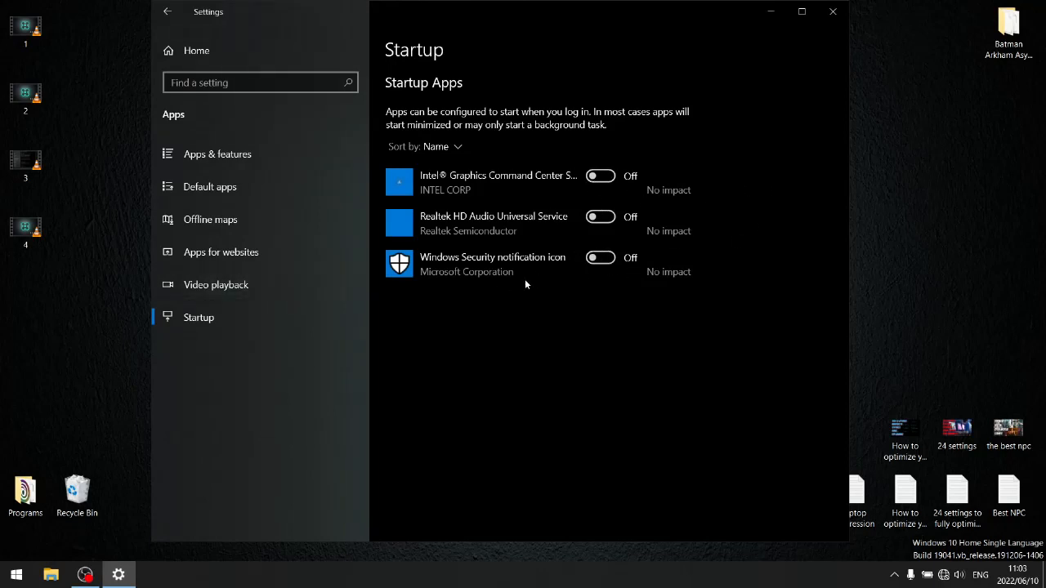
left_click(214, 39)
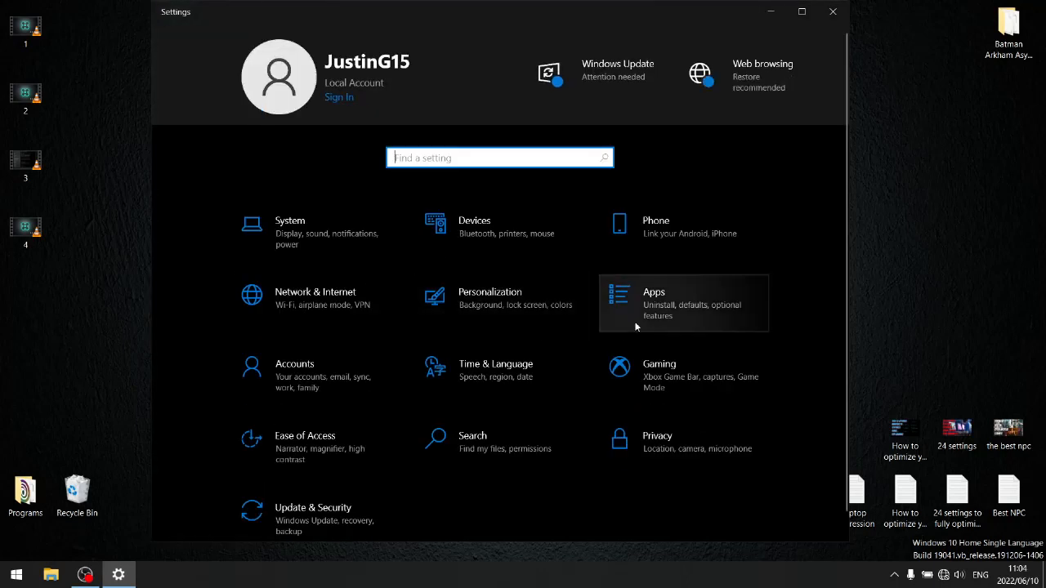
Review the Background page of Personalization and the Your phone page of Phone, ending at the Settings home
left_click(518, 307)
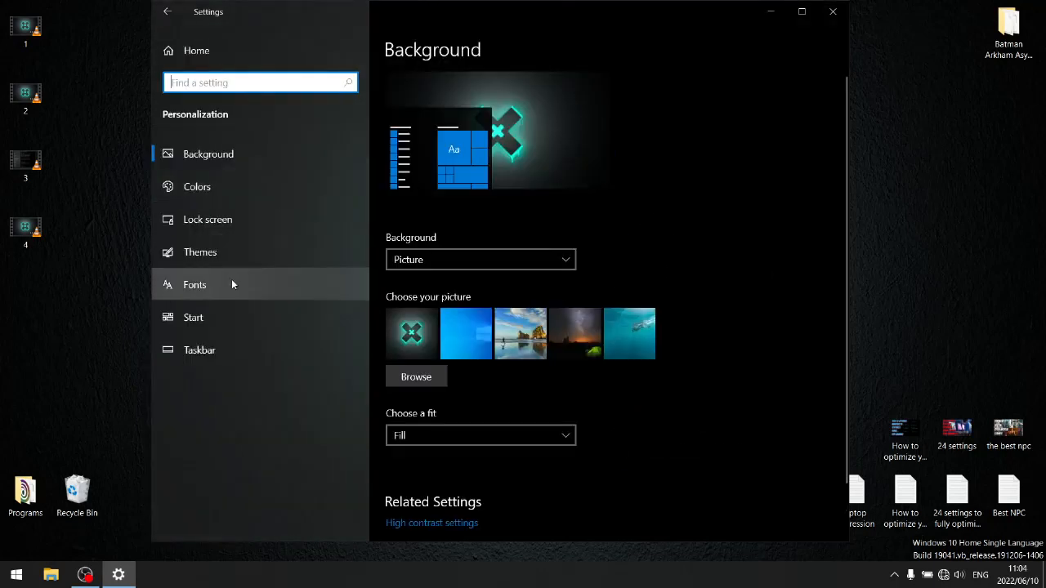
scroll(584, 351, "down", 1)
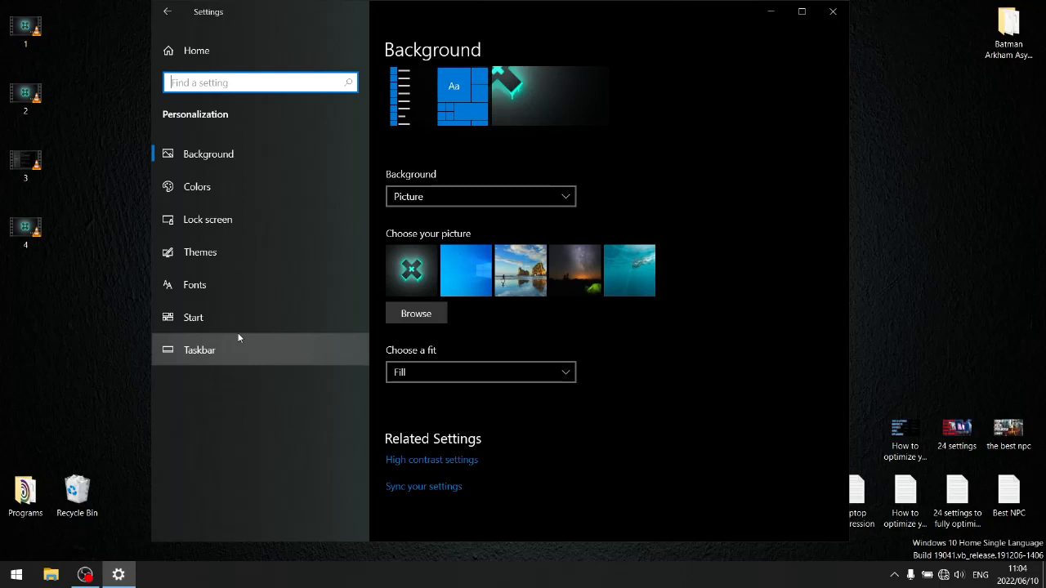
left_click(164, 13)
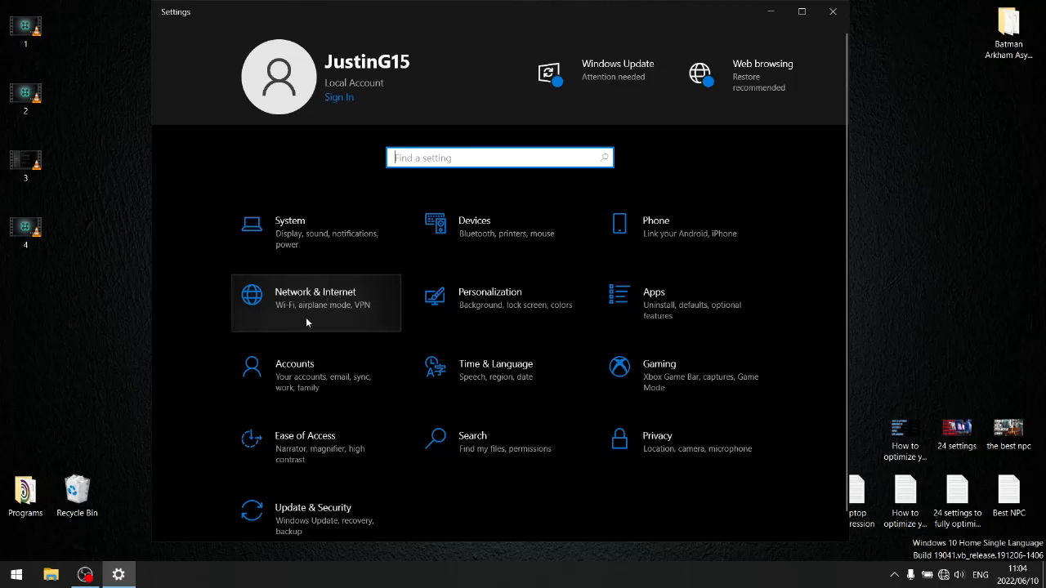
left_click(671, 239)
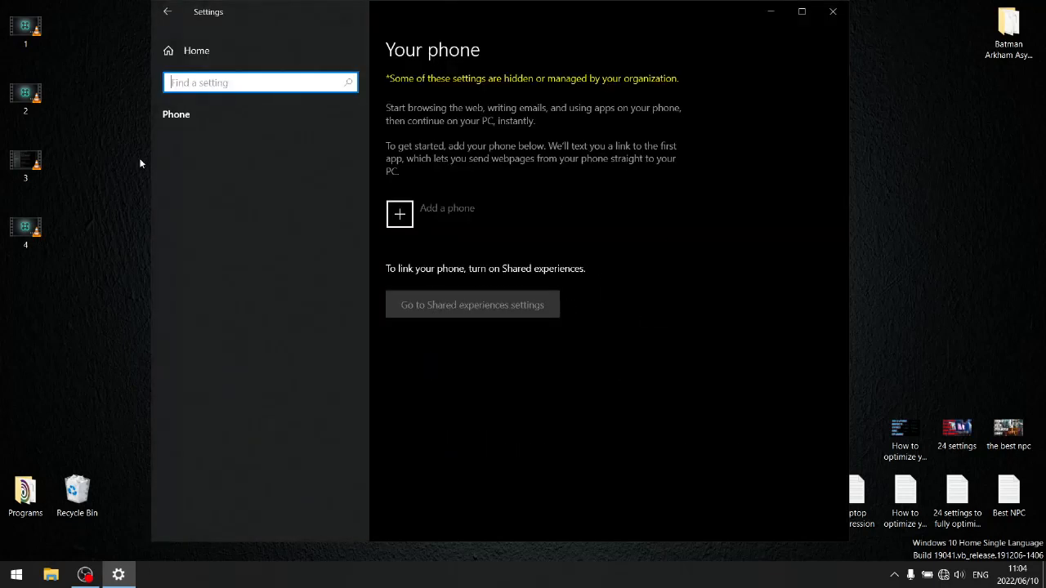
left_click(166, 13)
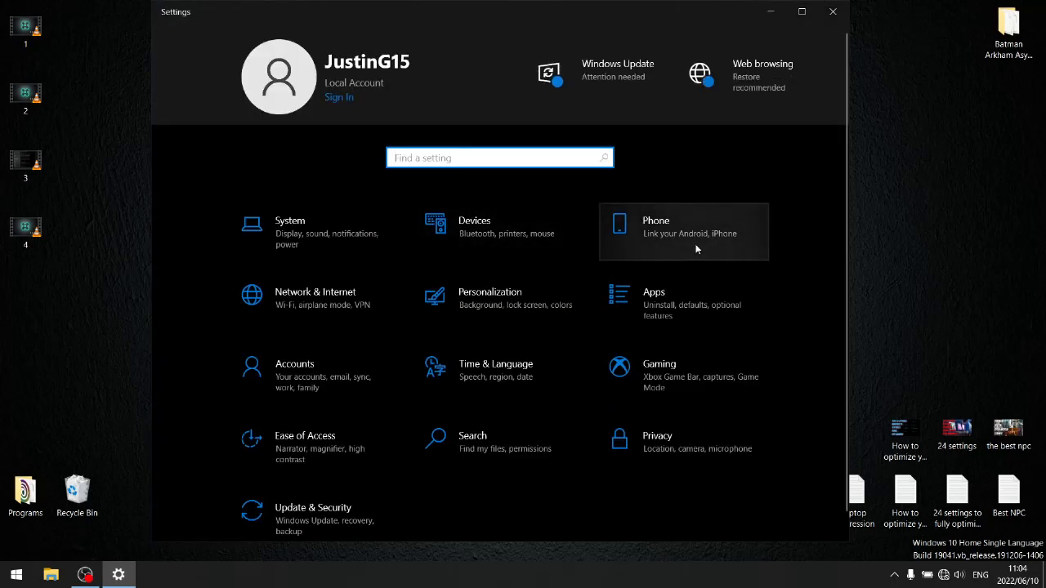
Review every Devices page from Bluetooth & other devices through Mouse, Touchpad, Typing and AutoPlay to USB, and return to the Settings home
left_click(532, 244)
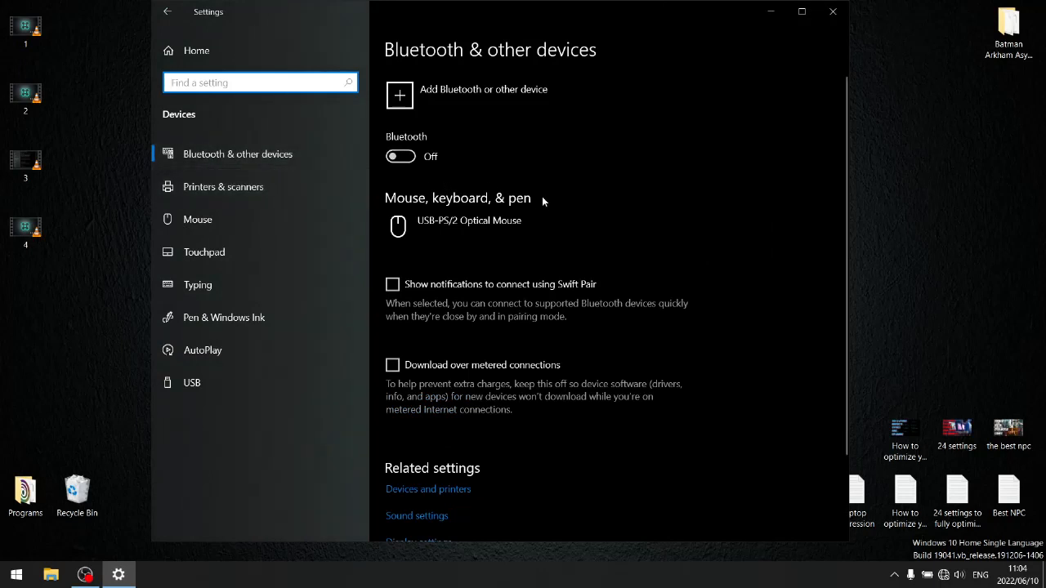
left_click(237, 193)
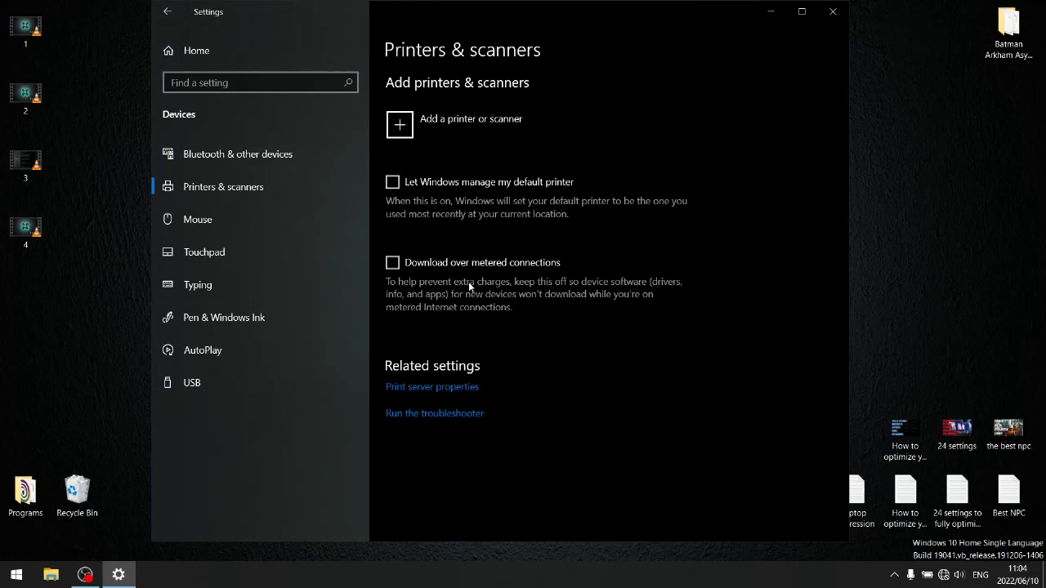
left_click(216, 223)
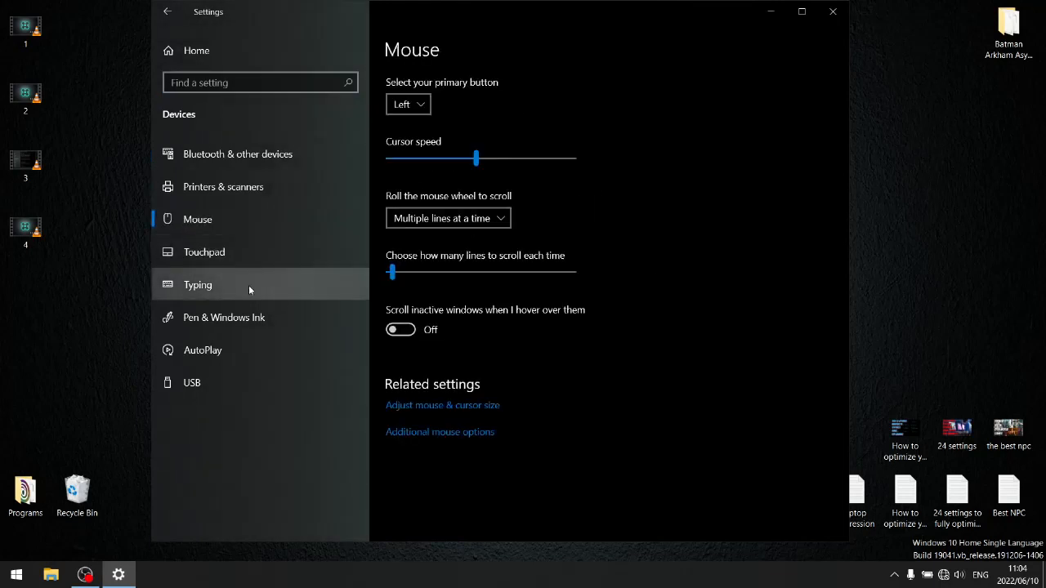
left_click(233, 251)
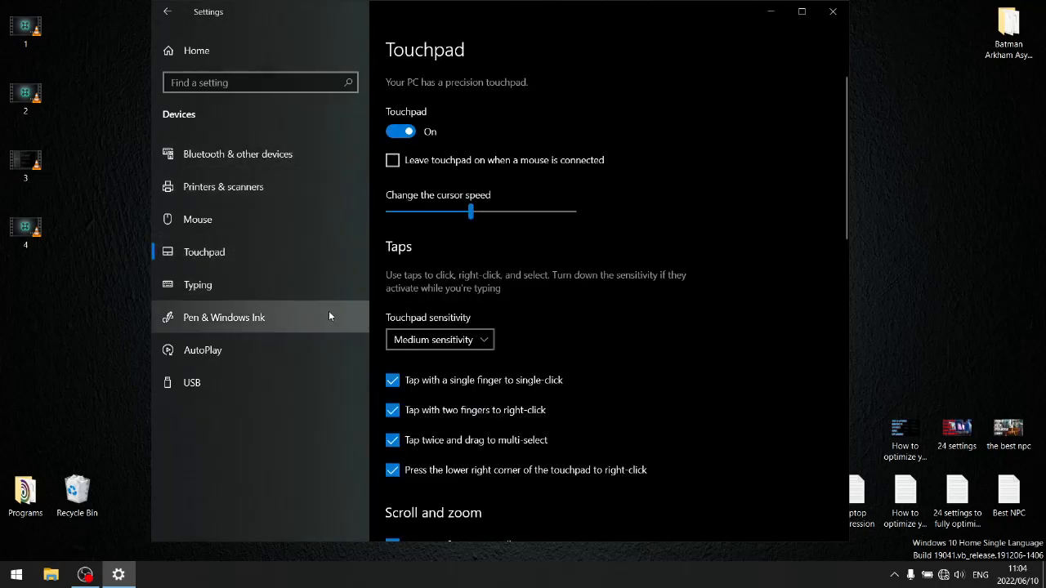
left_click(198, 283)
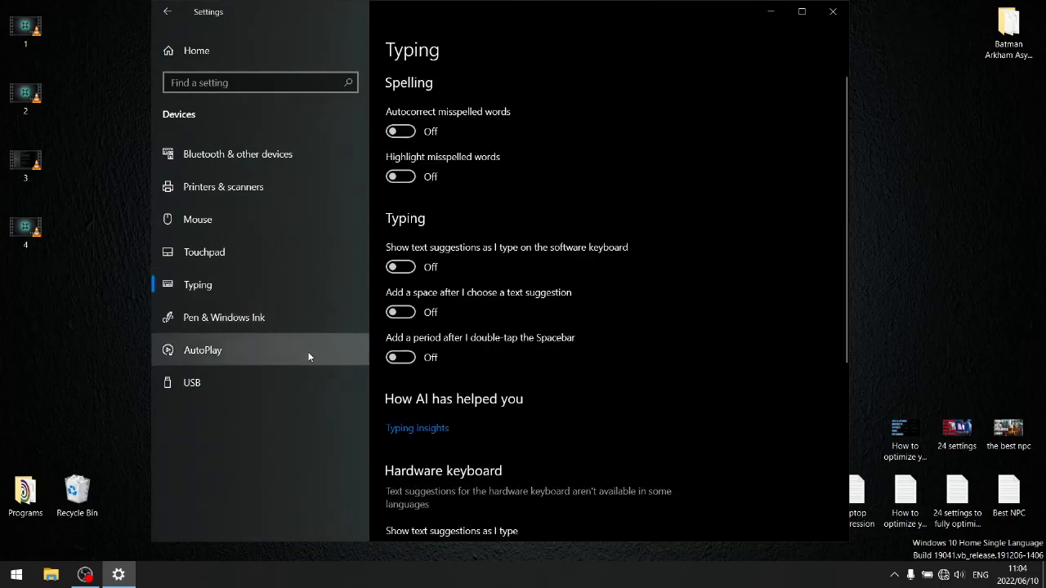
left_click(280, 326)
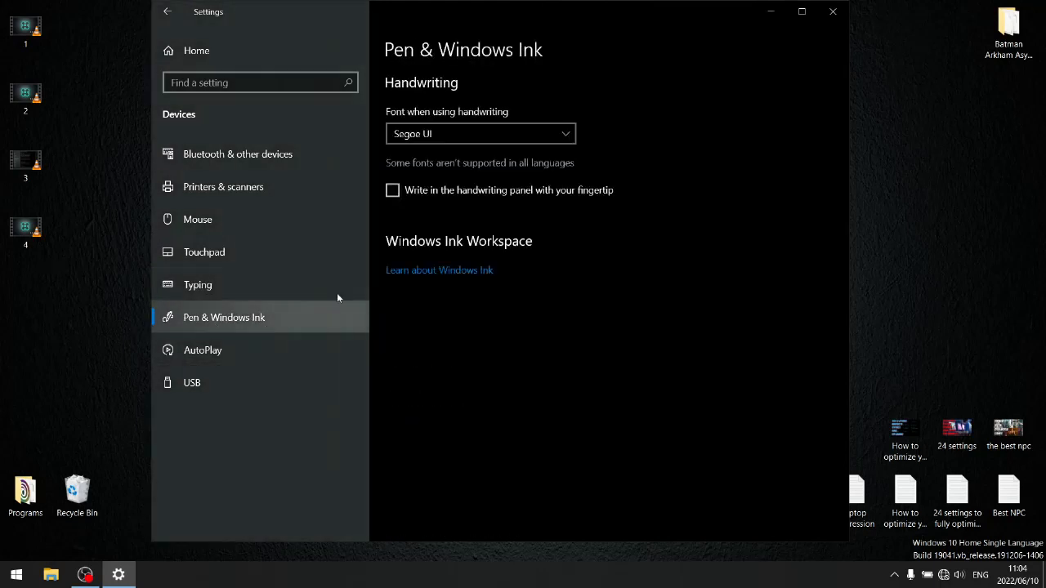
left_click(196, 348)
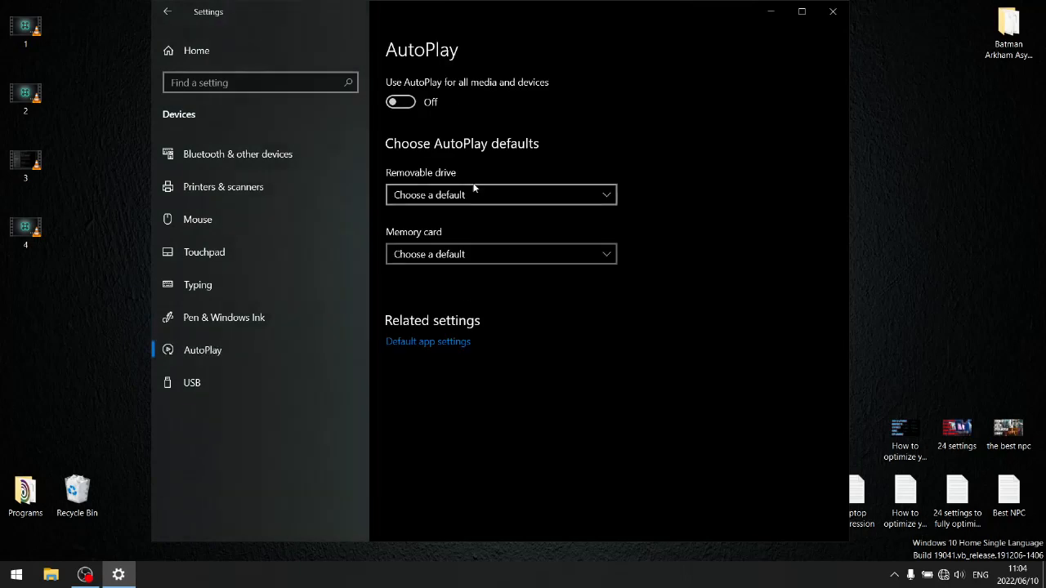
left_click(243, 383)
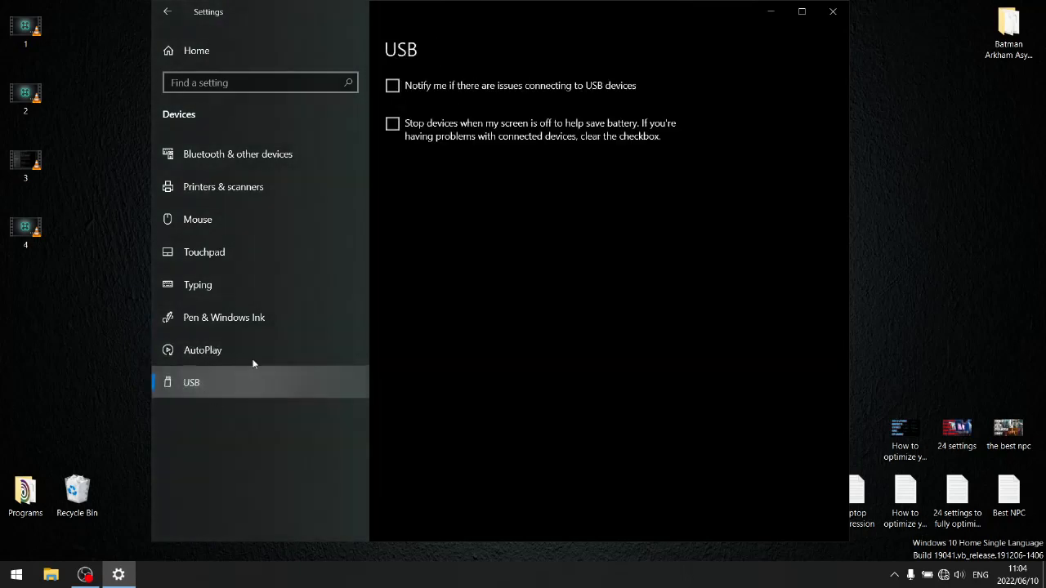
left_click(166, 11)
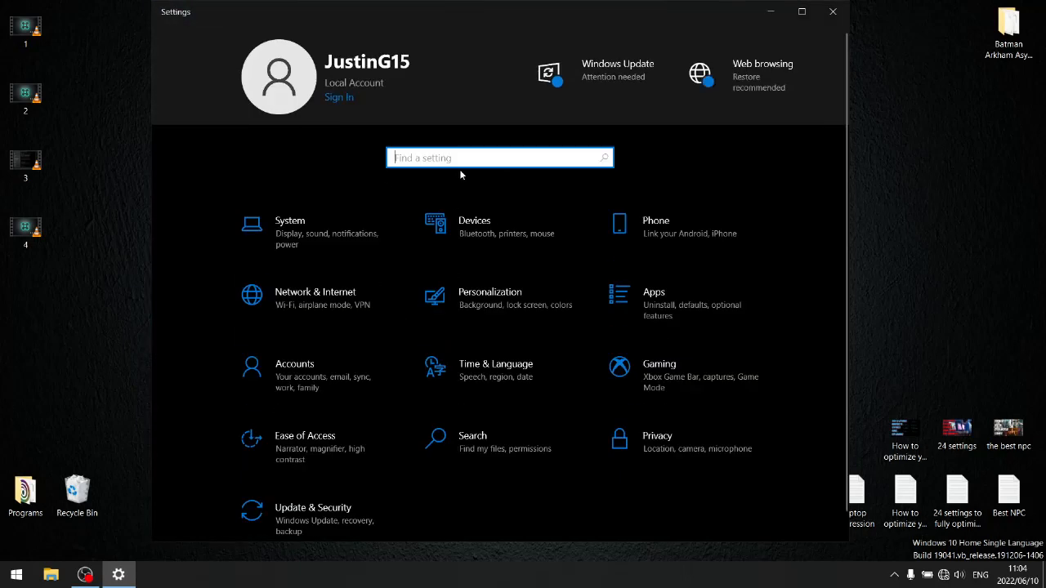
Review the System Display page and the refresh rate choices in the advanced display settings, leaving without picking a different rate
left_click(323, 251)
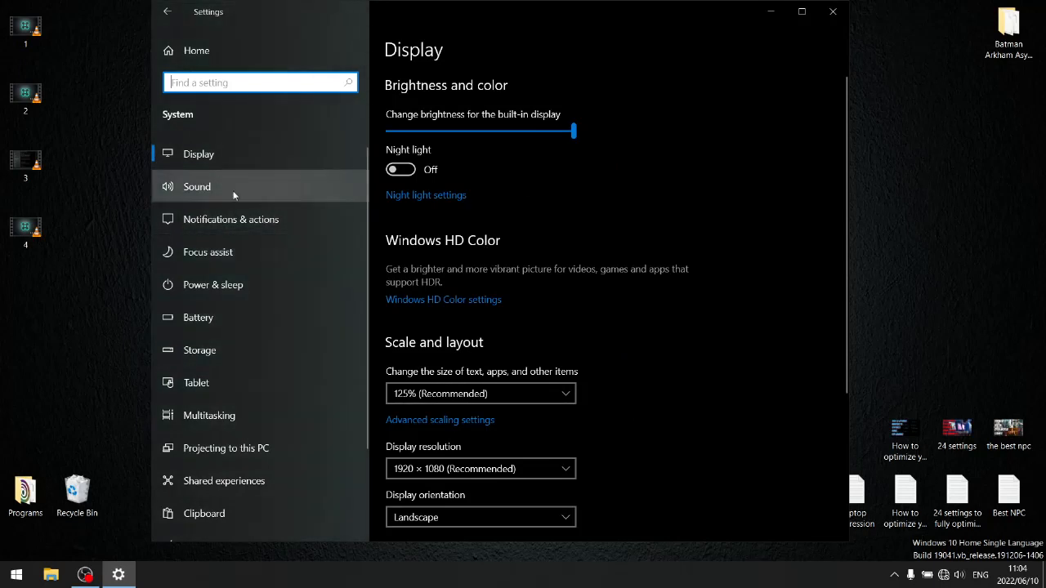
scroll(513, 210, "down", 5)
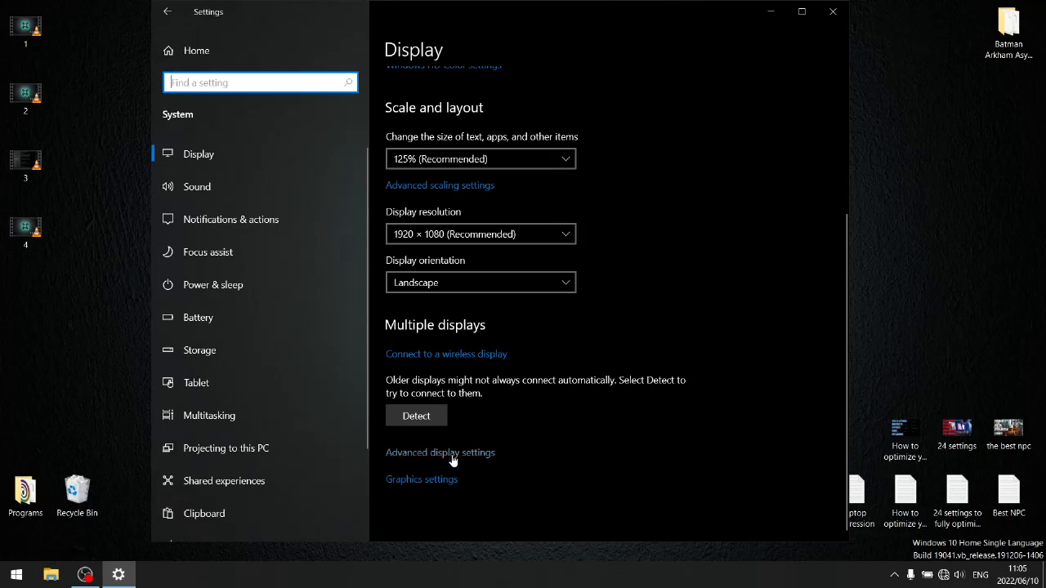
left_click(393, 454)
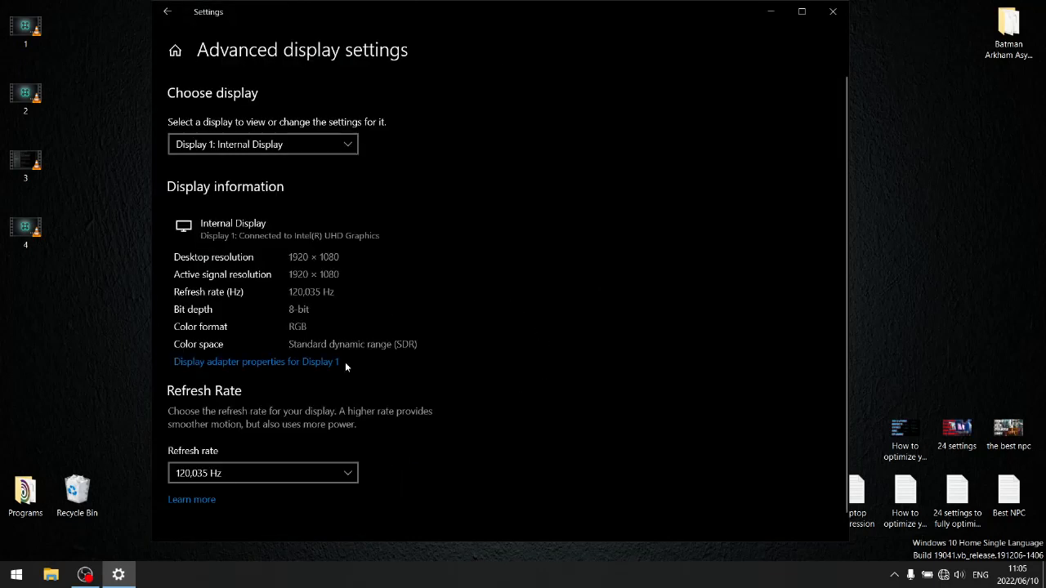
left_click(258, 473)
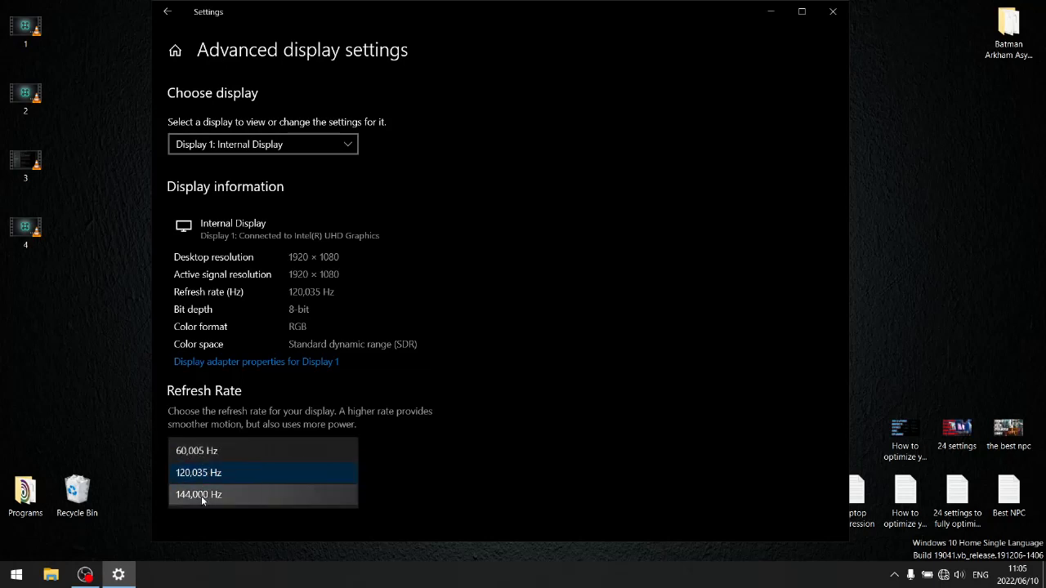
left_click(431, 368)
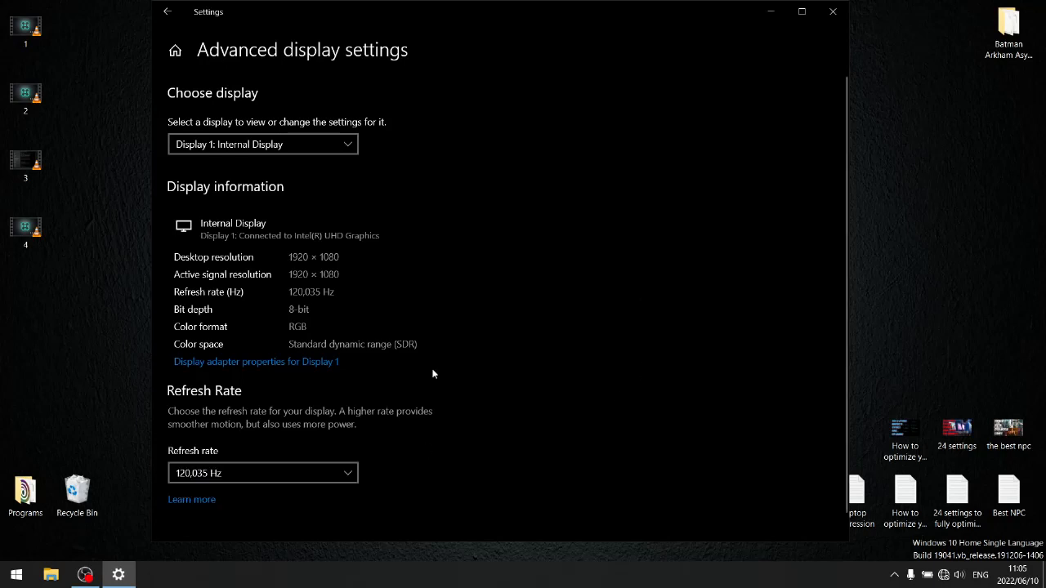
left_click(173, 17)
Review the System pages Sound, Notifications & actions, Power & sleep, Battery and Storage
left_click(199, 189)
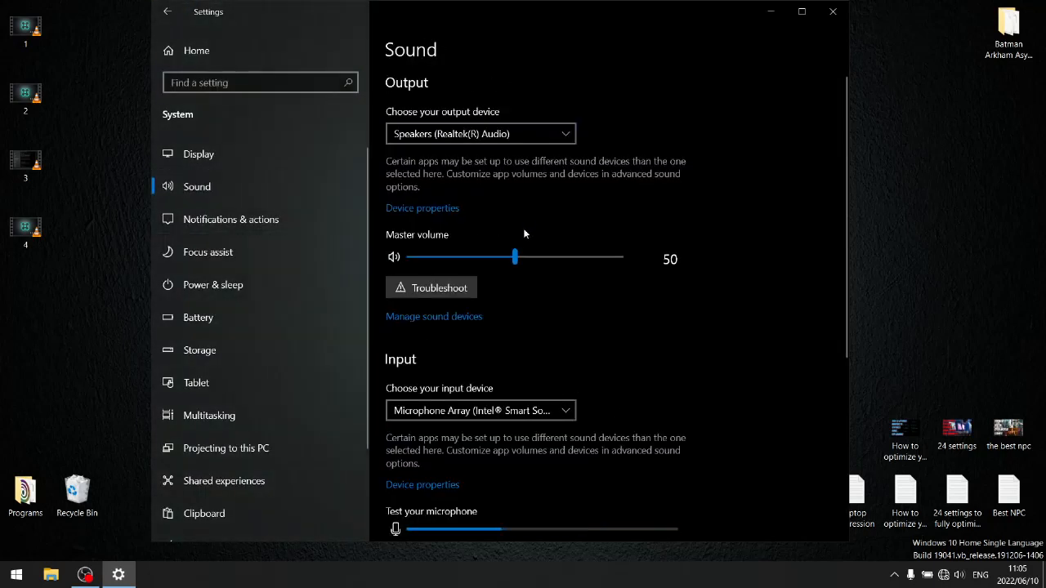
scroll(714, 293, "down", 3)
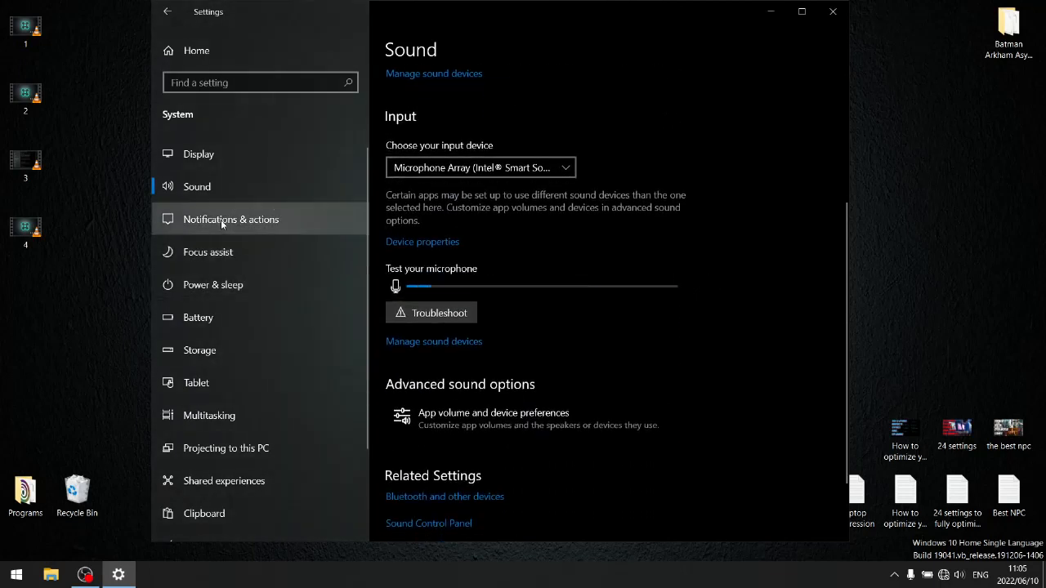
left_click(245, 221)
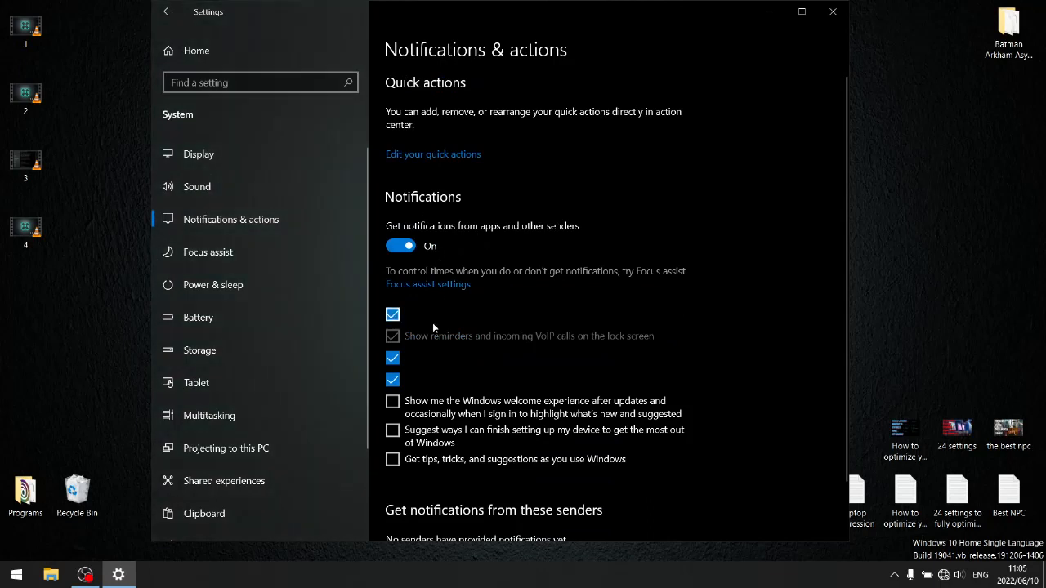
left_click(236, 288)
left_click(175, 326)
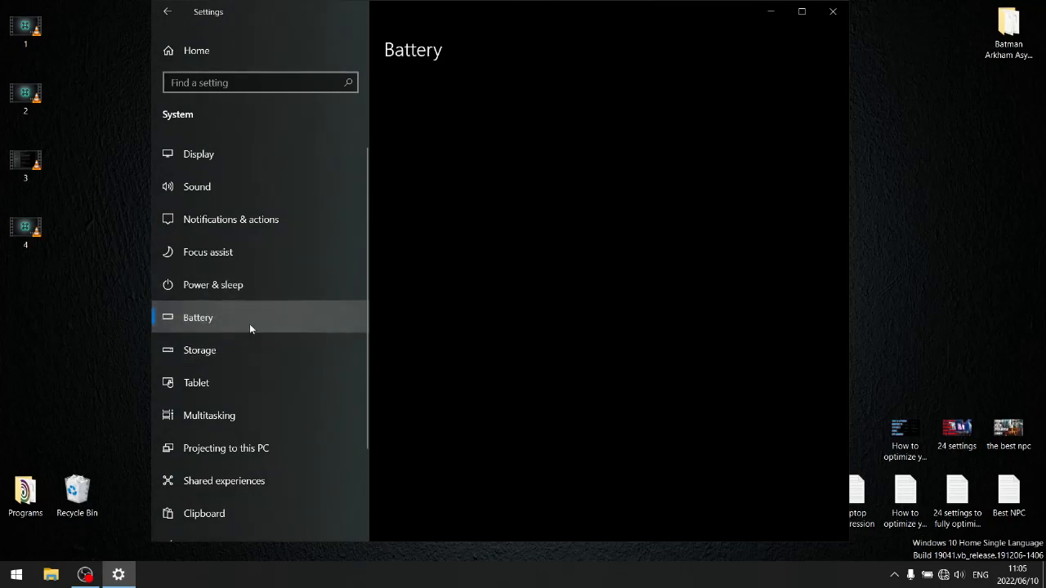
left_click(211, 352)
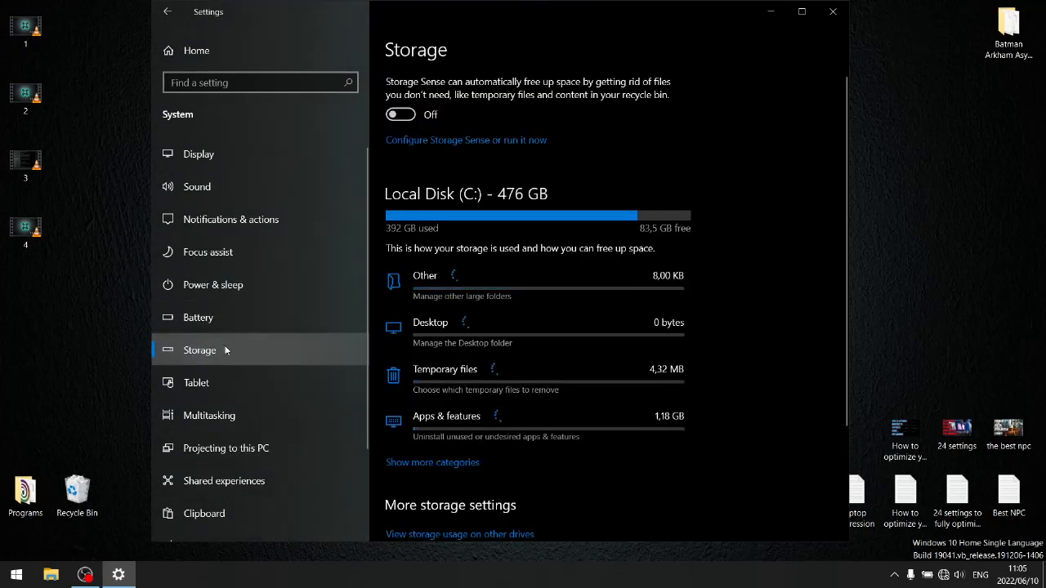
Review the Tablet page, including the sign-in mode choices and the option for using the device as a tablet
left_click(207, 388)
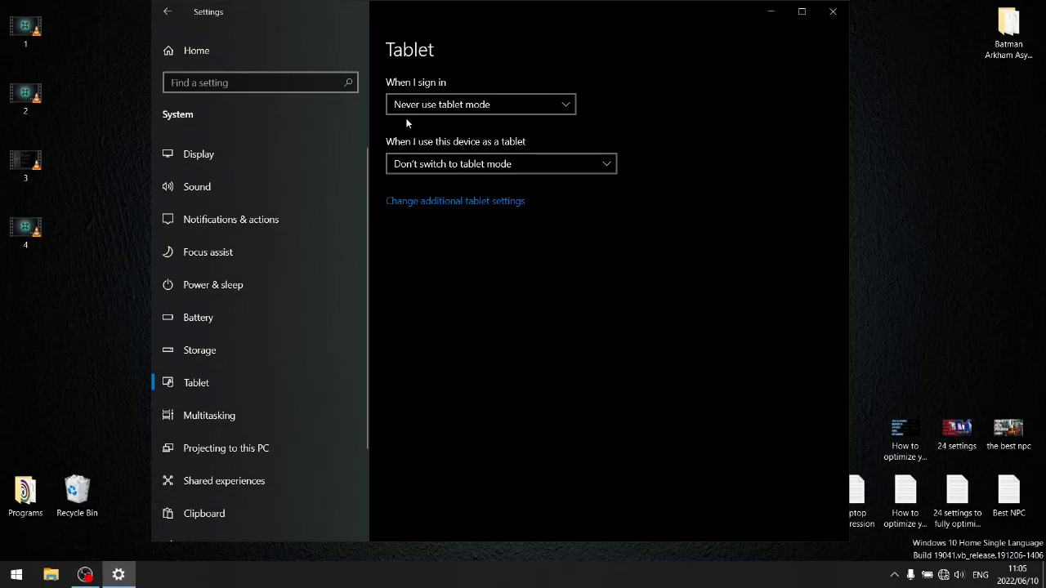
left_click(460, 105)
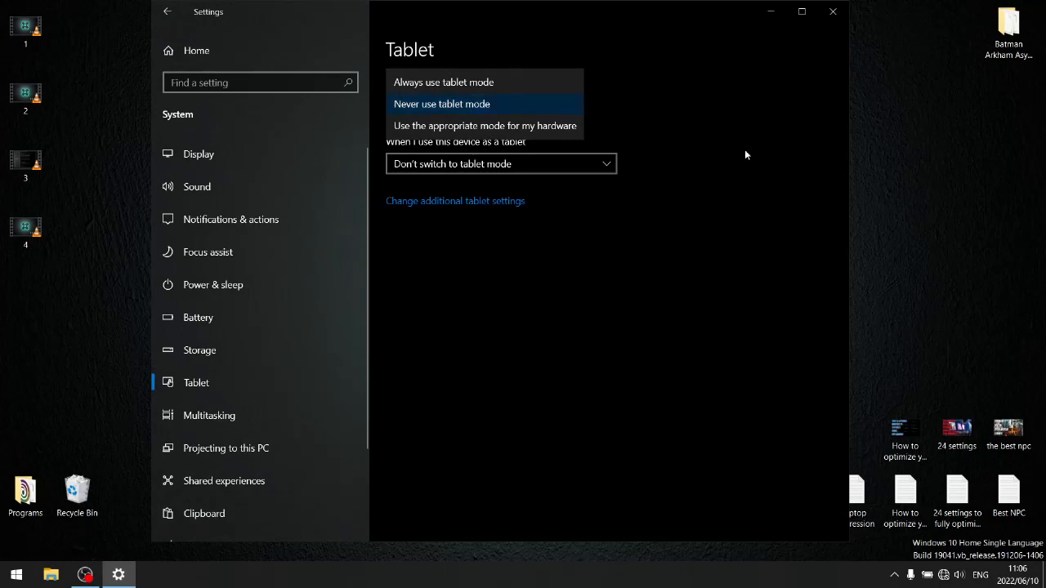
left_click(764, 192)
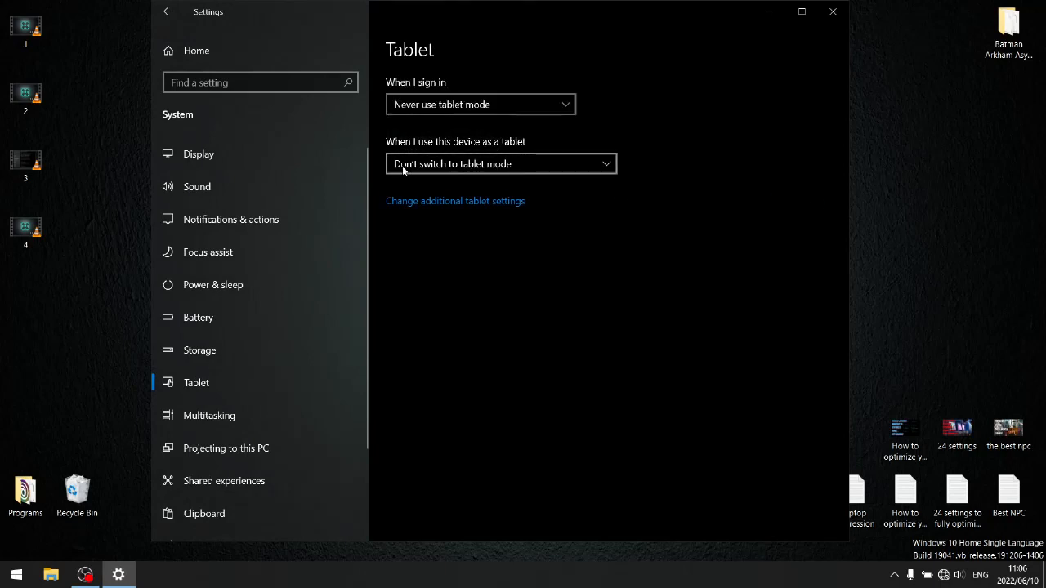
left_click(510, 164)
left_click(527, 162)
Review the Multitasking, Projecting to this PC and Shared experiences pages down to their last options
left_click(343, 415)
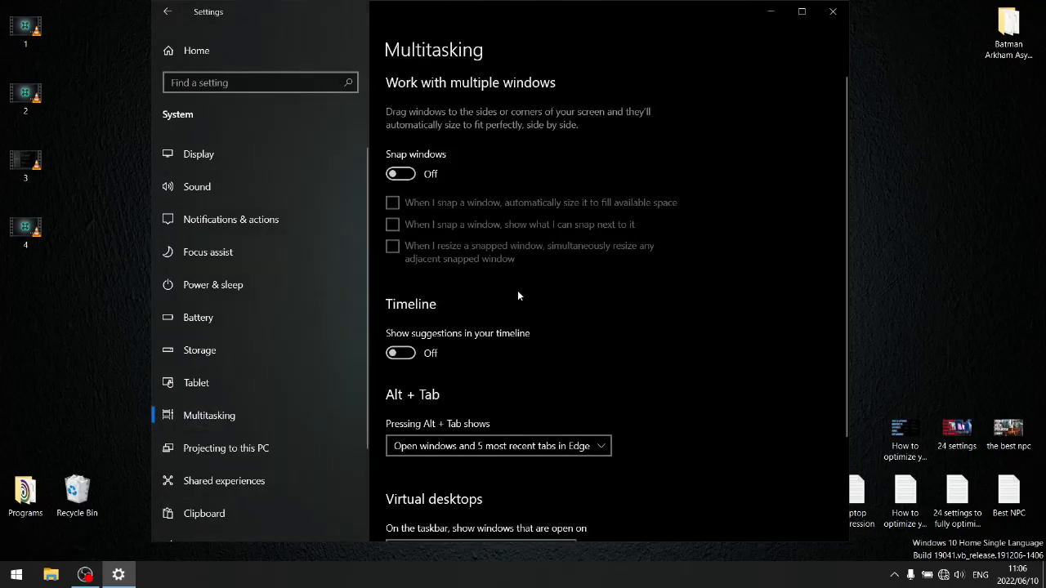
scroll(501, 224, "down", 3)
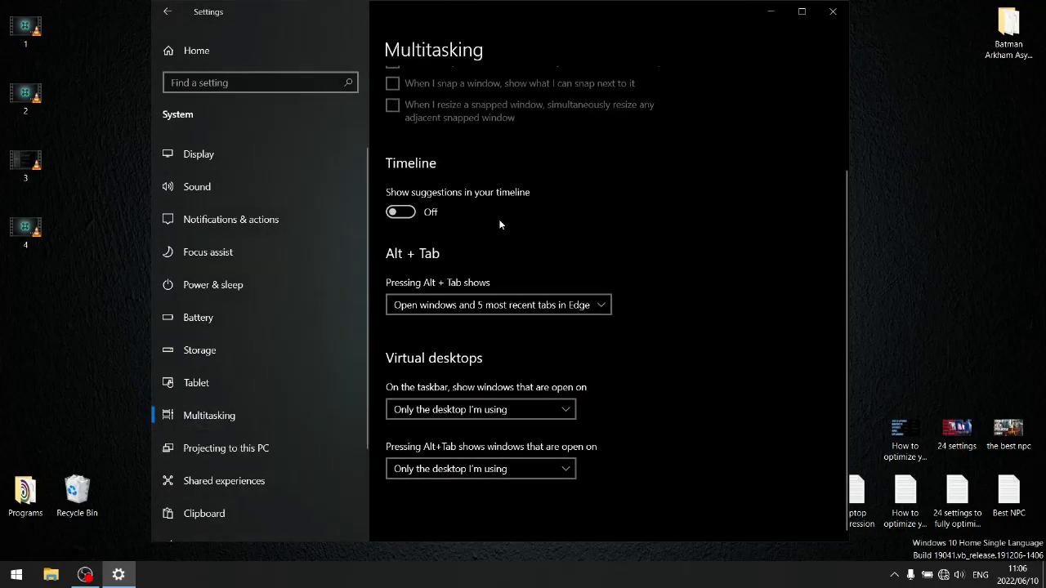
left_click(213, 454)
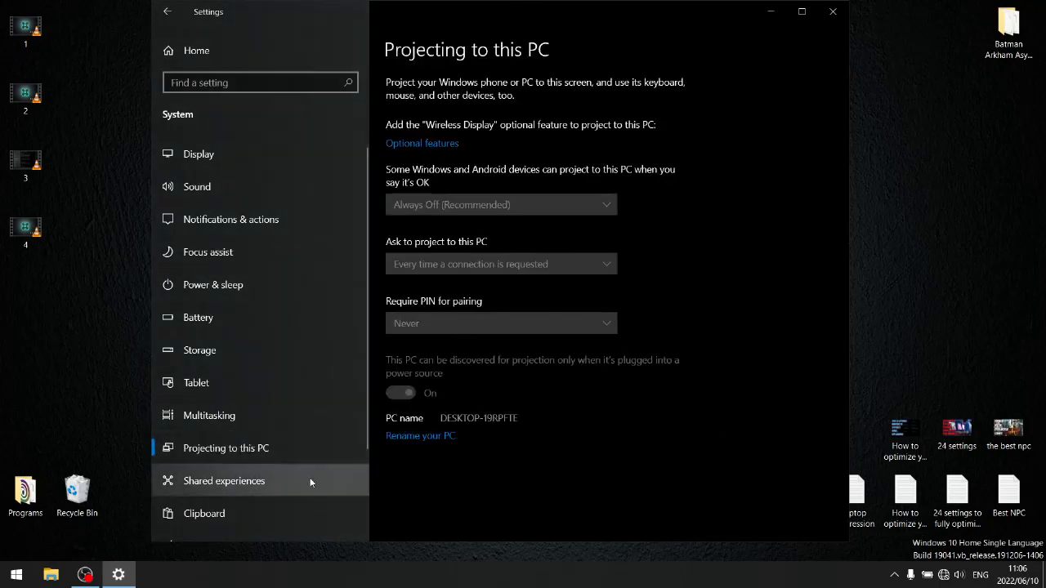
left_click(309, 482)
scroll(616, 302, "down", 1)
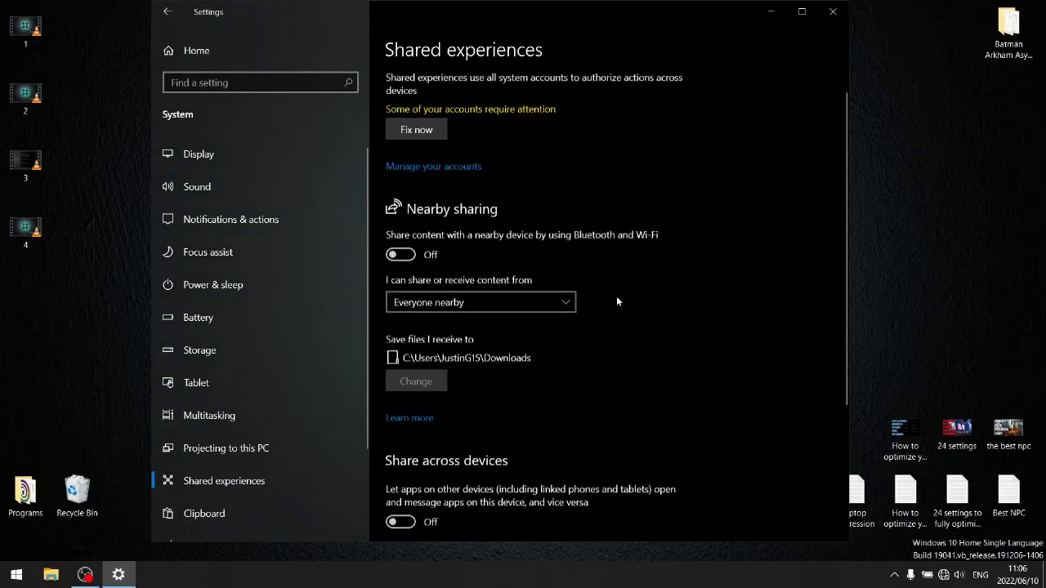
scroll(617, 301, "down", 3)
scroll(211, 421, "down", 2)
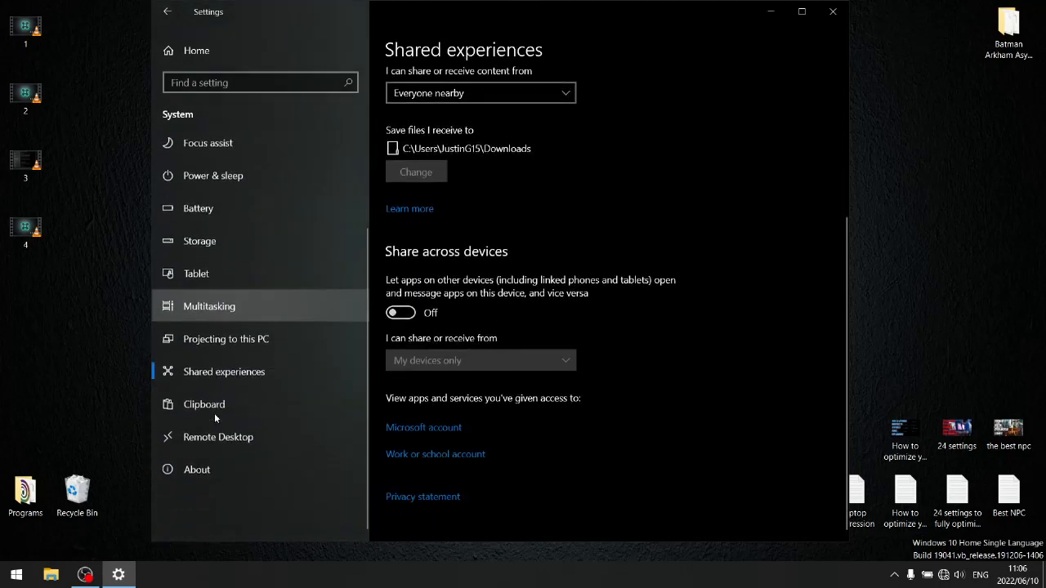
Review the Clipboard, Remote Desktop and About pages, and close Settings
left_click(213, 415)
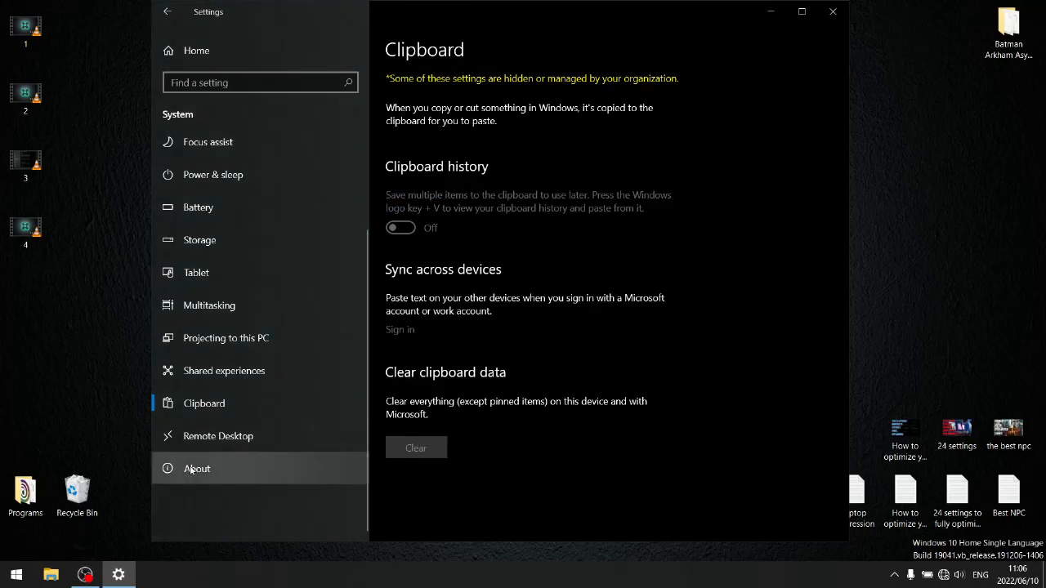
left_click(200, 441)
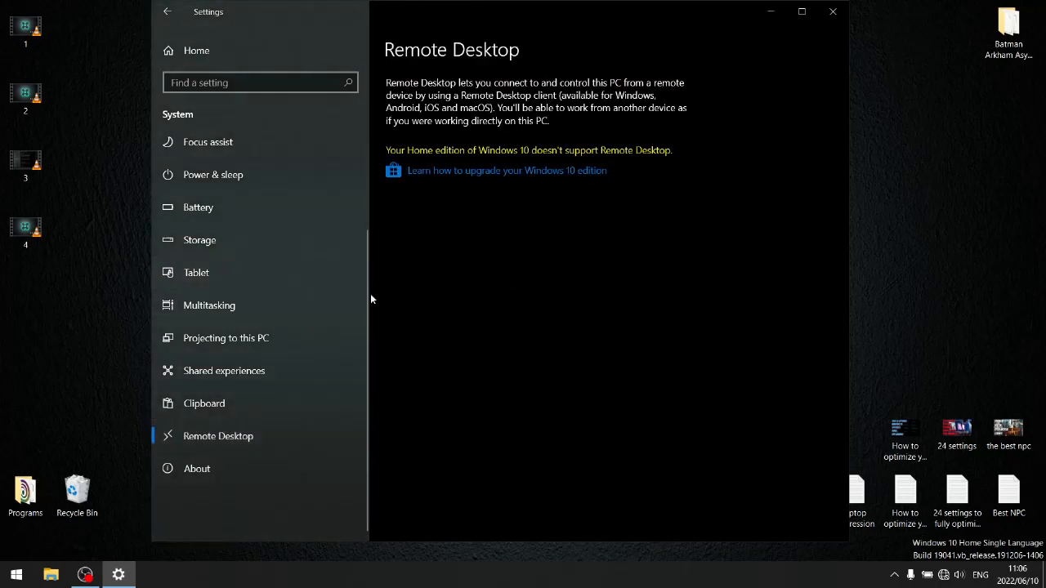
left_click(211, 470)
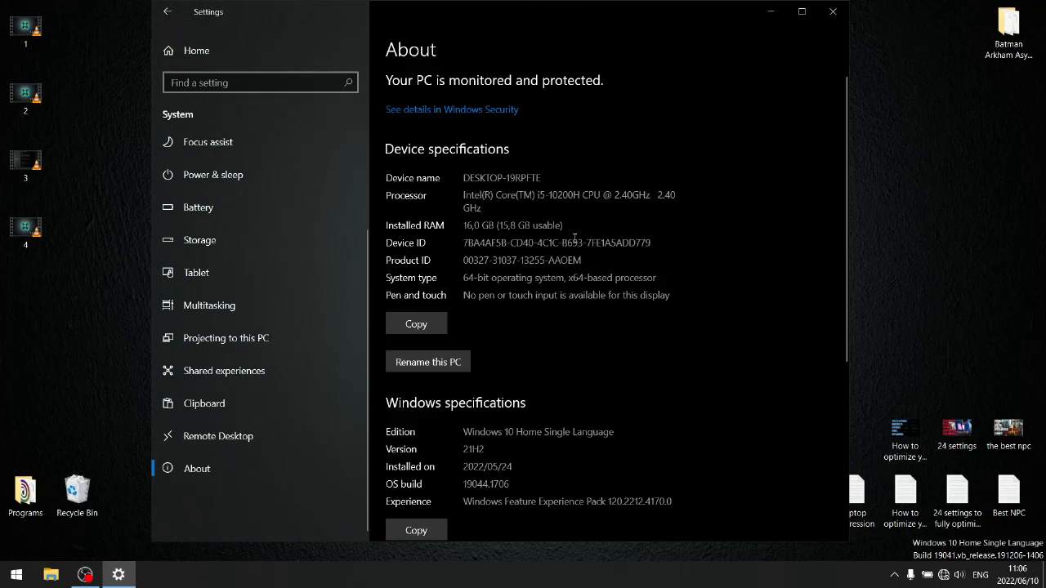
left_click(833, 12)
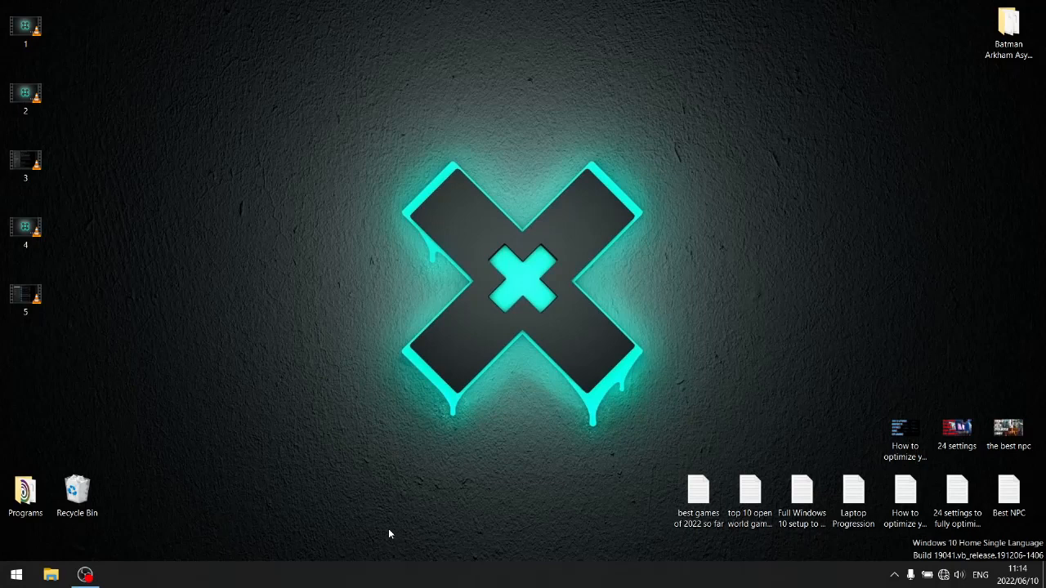
Open the Performance Options from the advanced system settings and apply Adjust for best performance to the visual effects
left_click(14, 577)
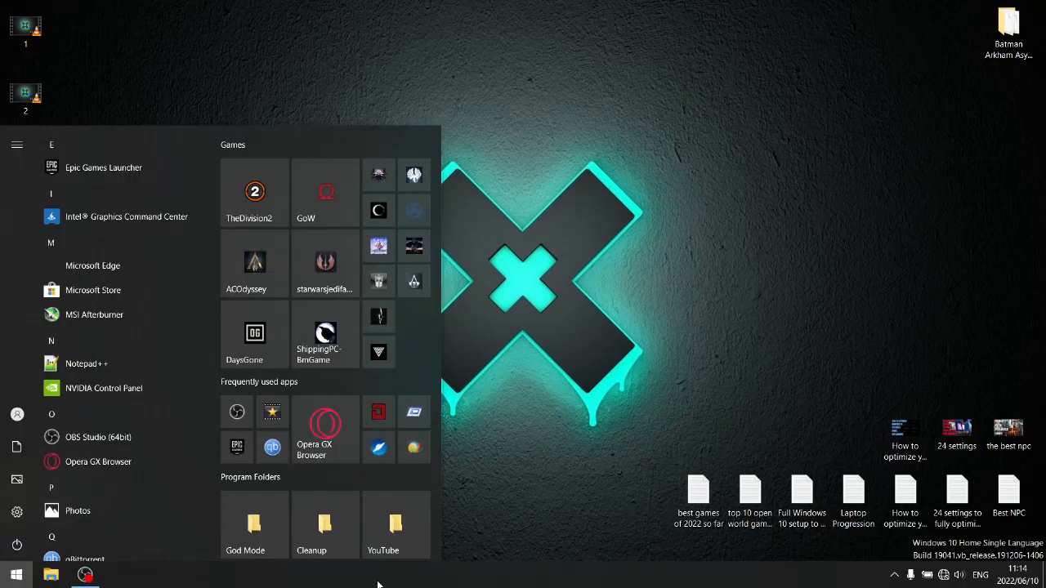
type("view")
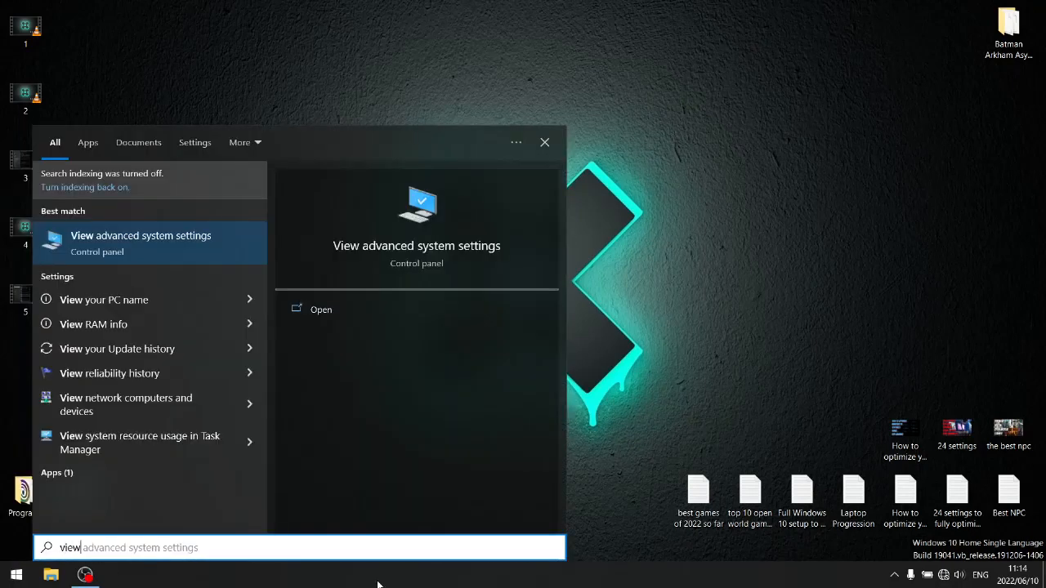
left_click(165, 236)
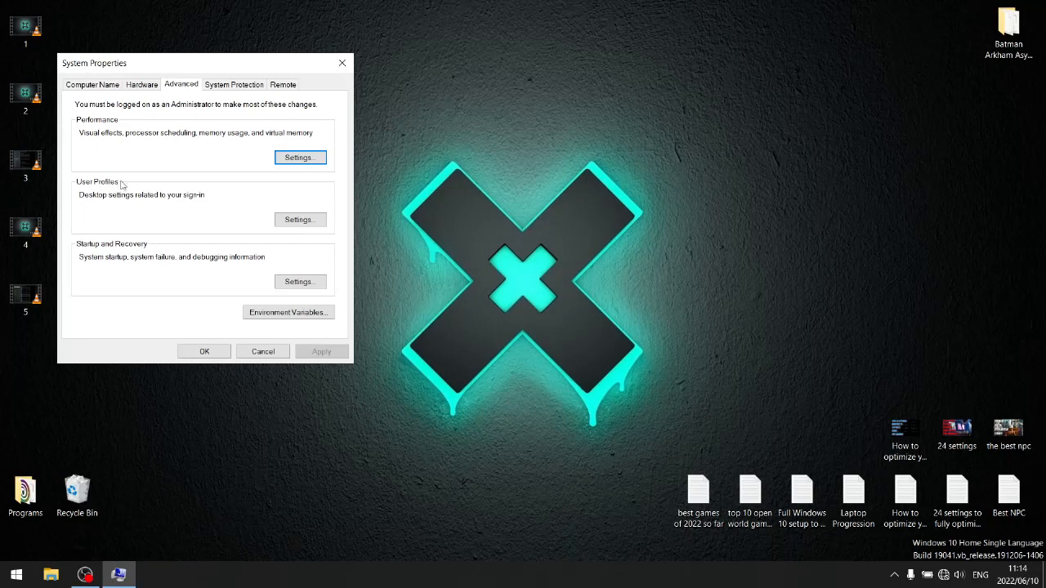
left_click(299, 159)
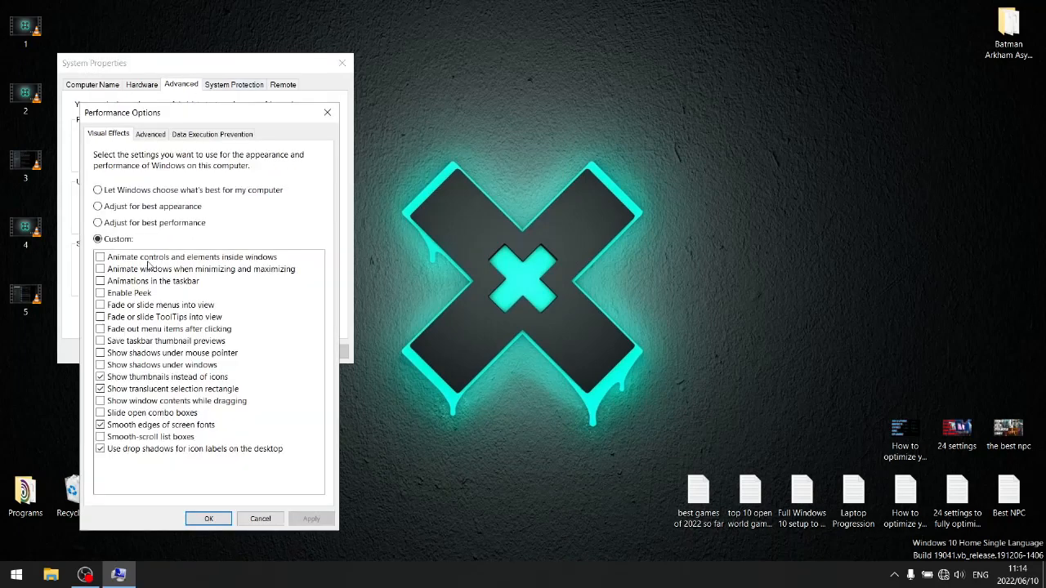
left_click(106, 224)
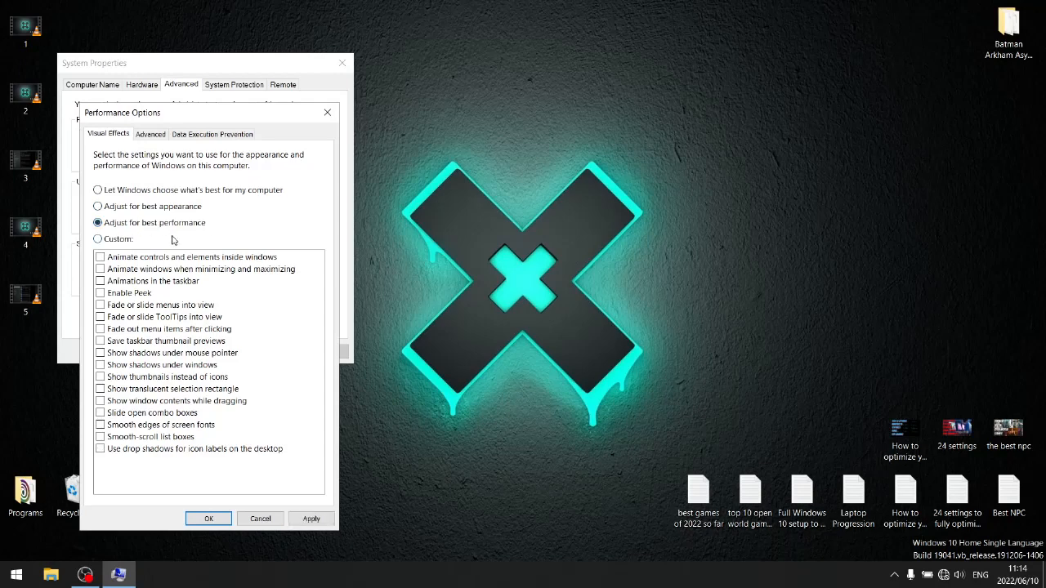
left_click(311, 519)
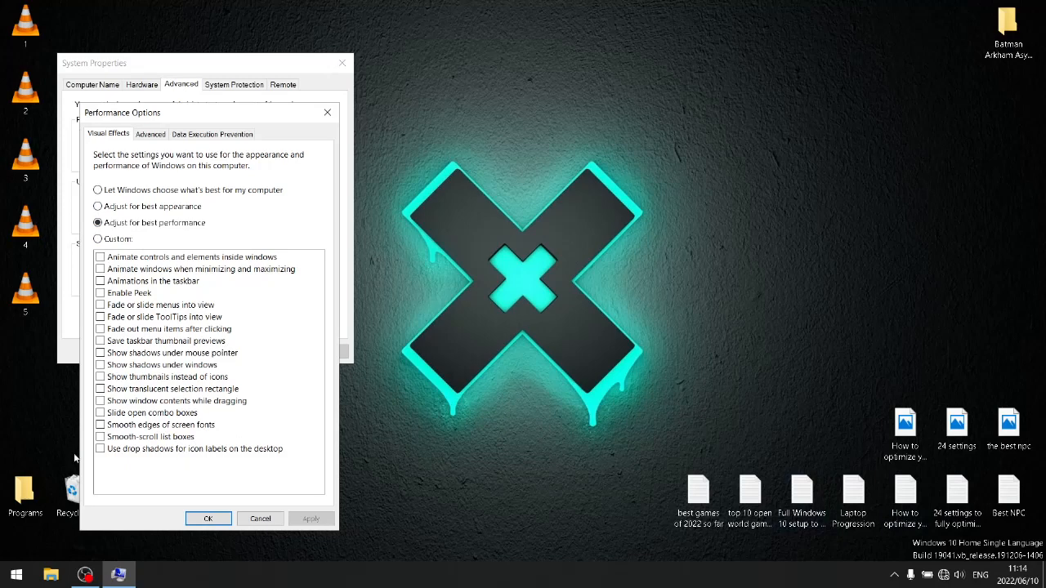
Enable and apply icon label drop shadows, smooth screen font edges, the translucent selection rectangle and thumbnails instead of icons
left_click(128, 452)
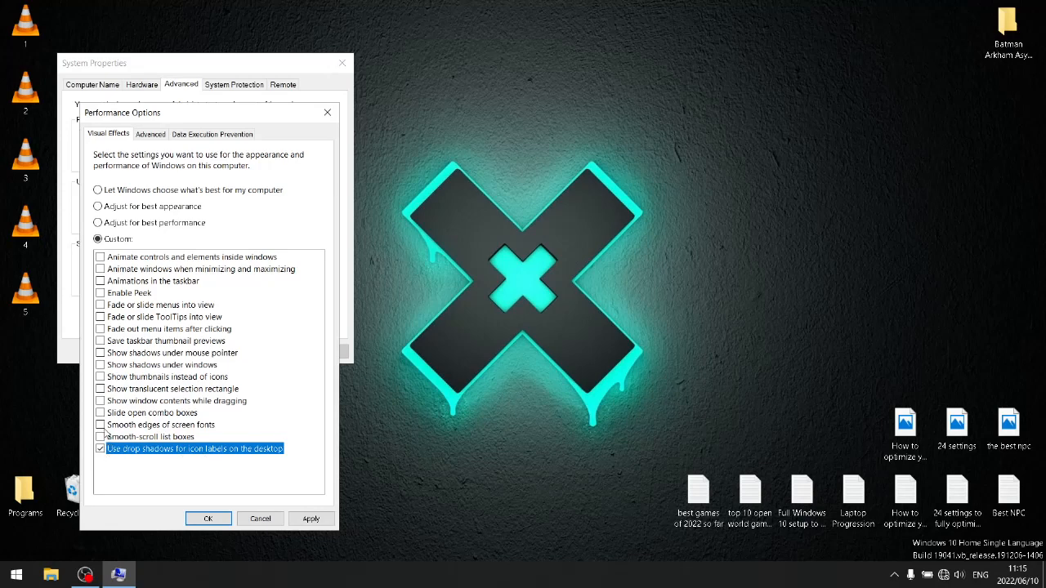
left_click(100, 425)
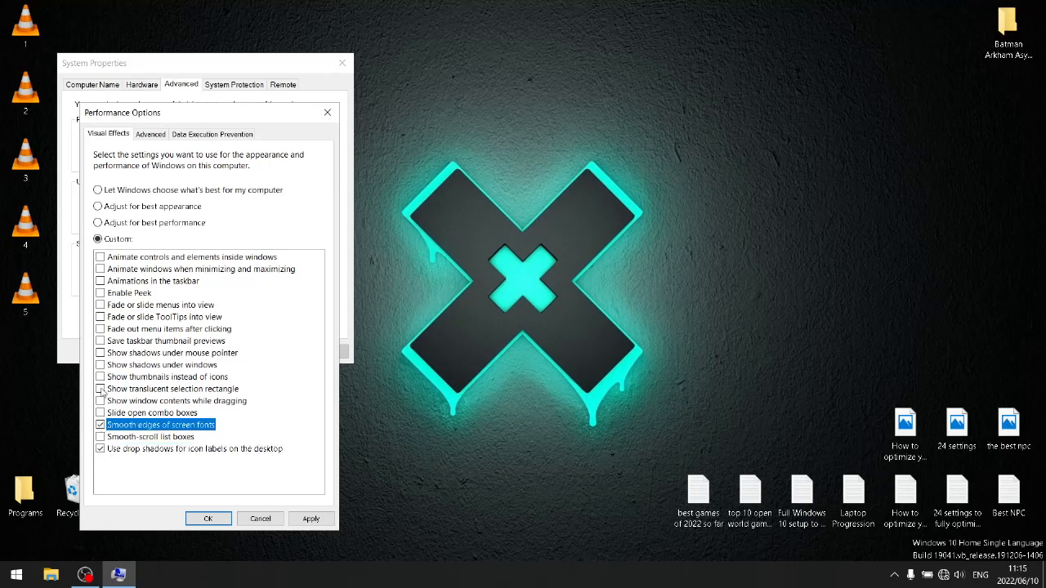
left_click(101, 390)
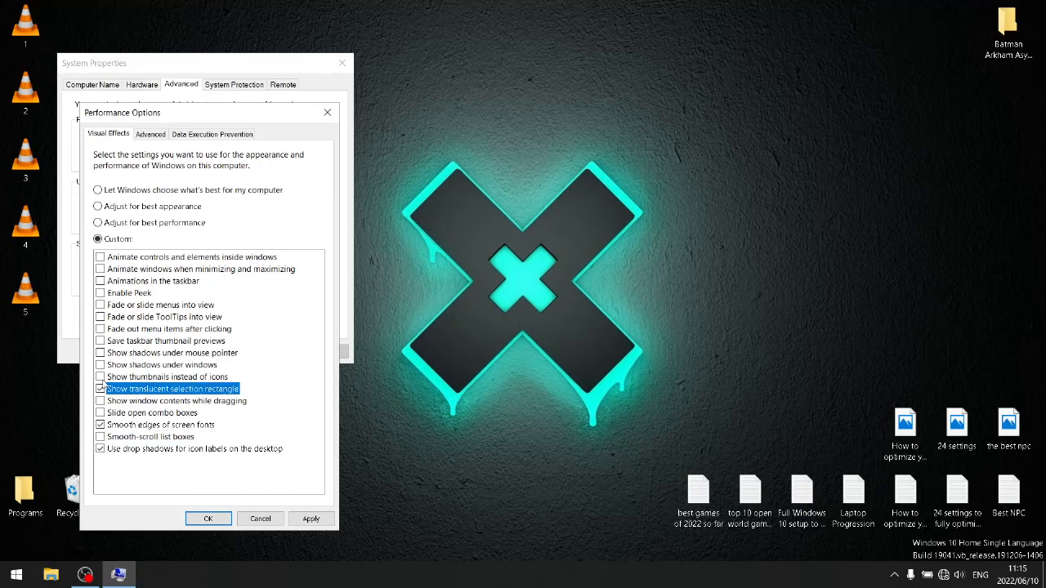
left_click(100, 376)
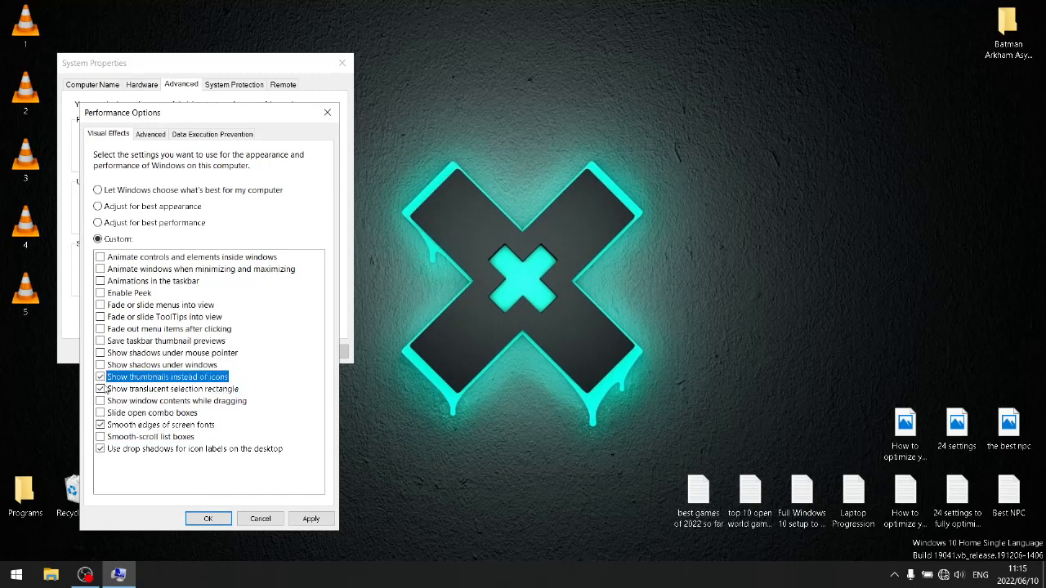
left_click(311, 518)
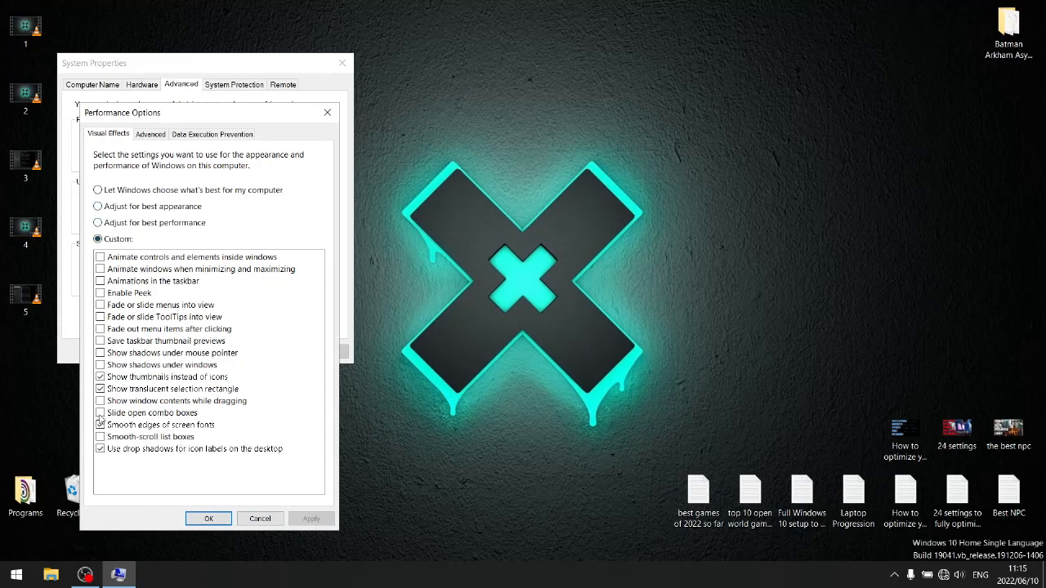
Review the processor scheduling and the C: drive's custom paging file size, and close Performance Options and System Properties
left_click(152, 135)
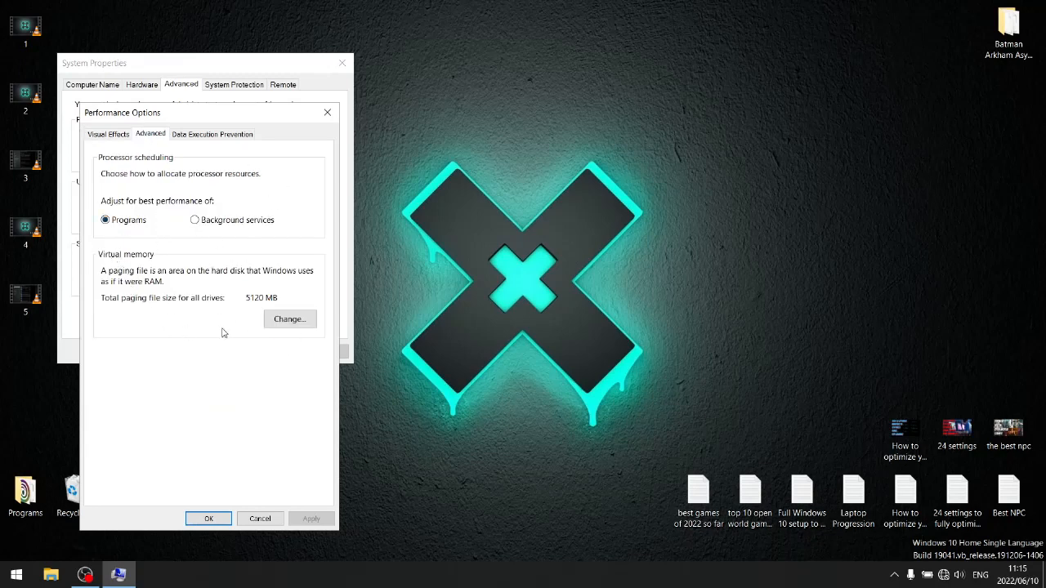
left_click(283, 326)
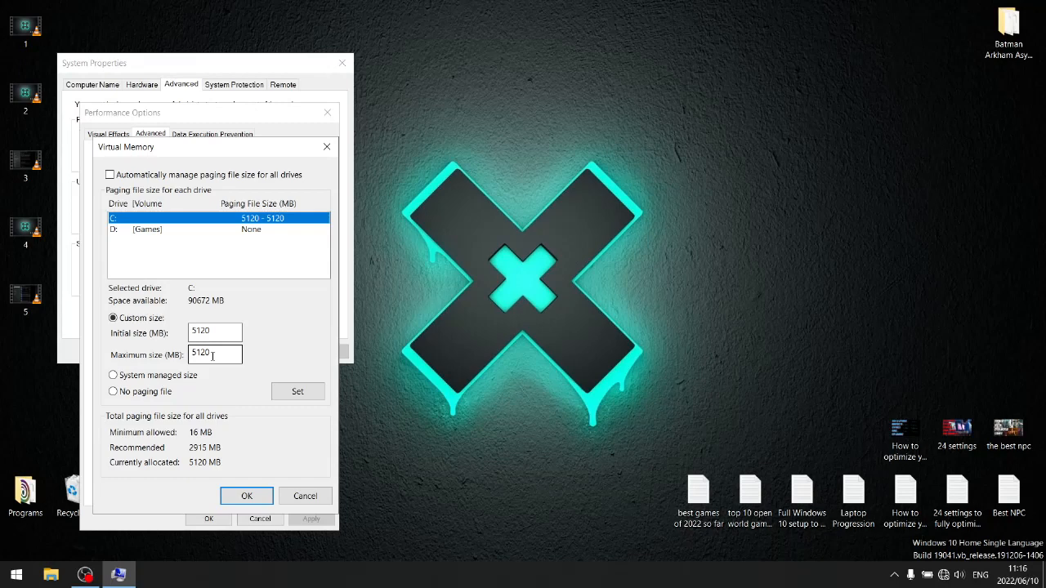
left_click(247, 496)
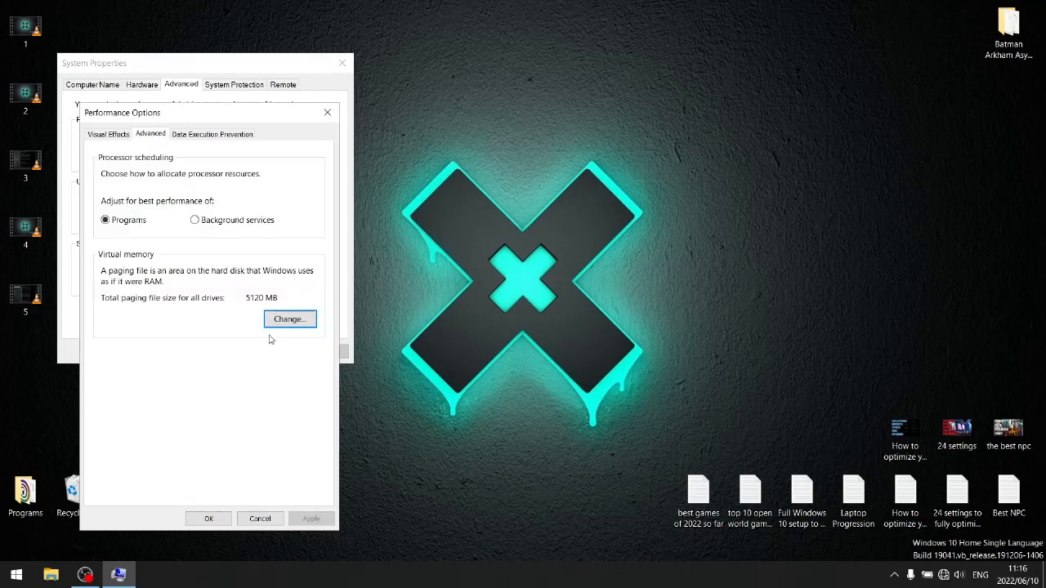
left_click(326, 112)
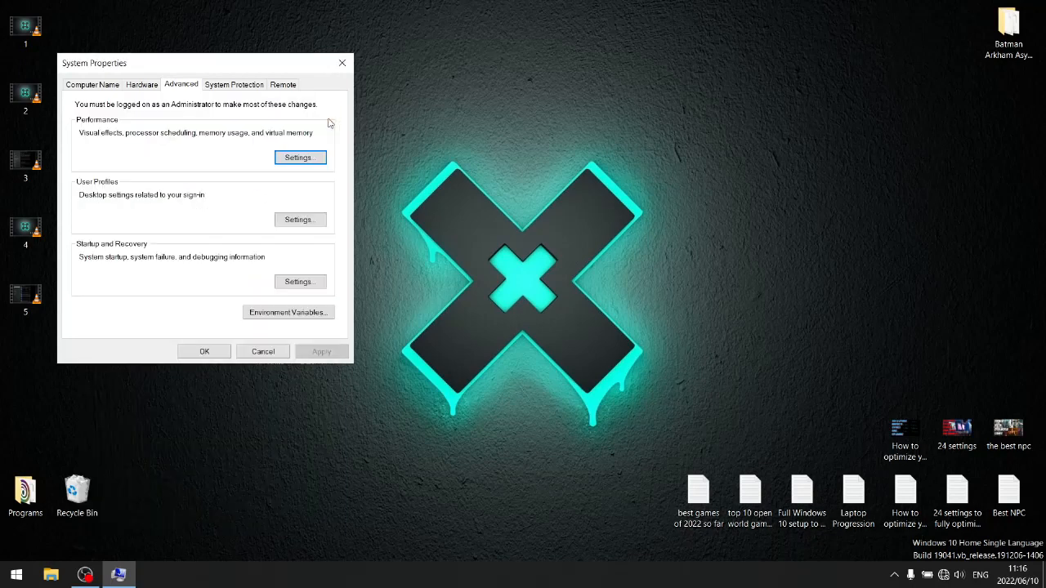
left_click(342, 64)
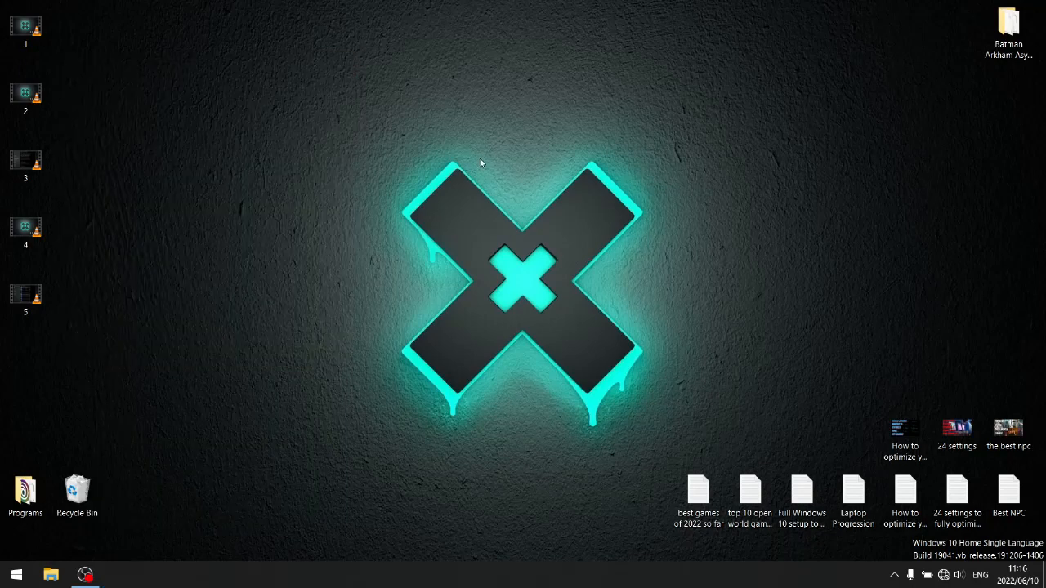